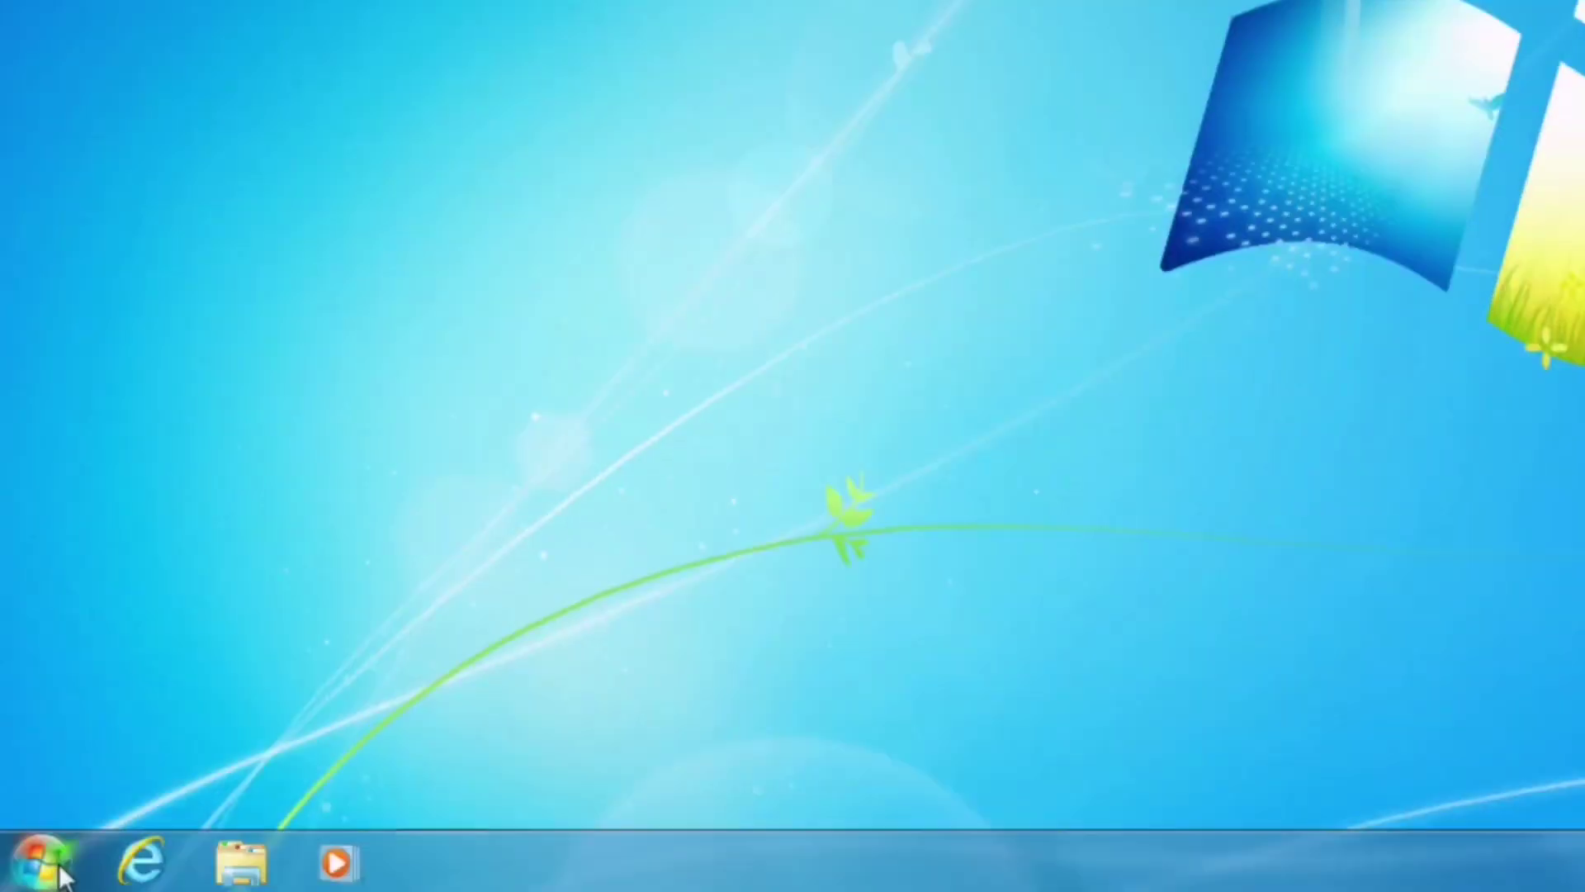
- Launch Microsoft Outlook 2010 from the Microsoft Office folder in the Start menu
left_click(18, 874)
left_click(56, 800)
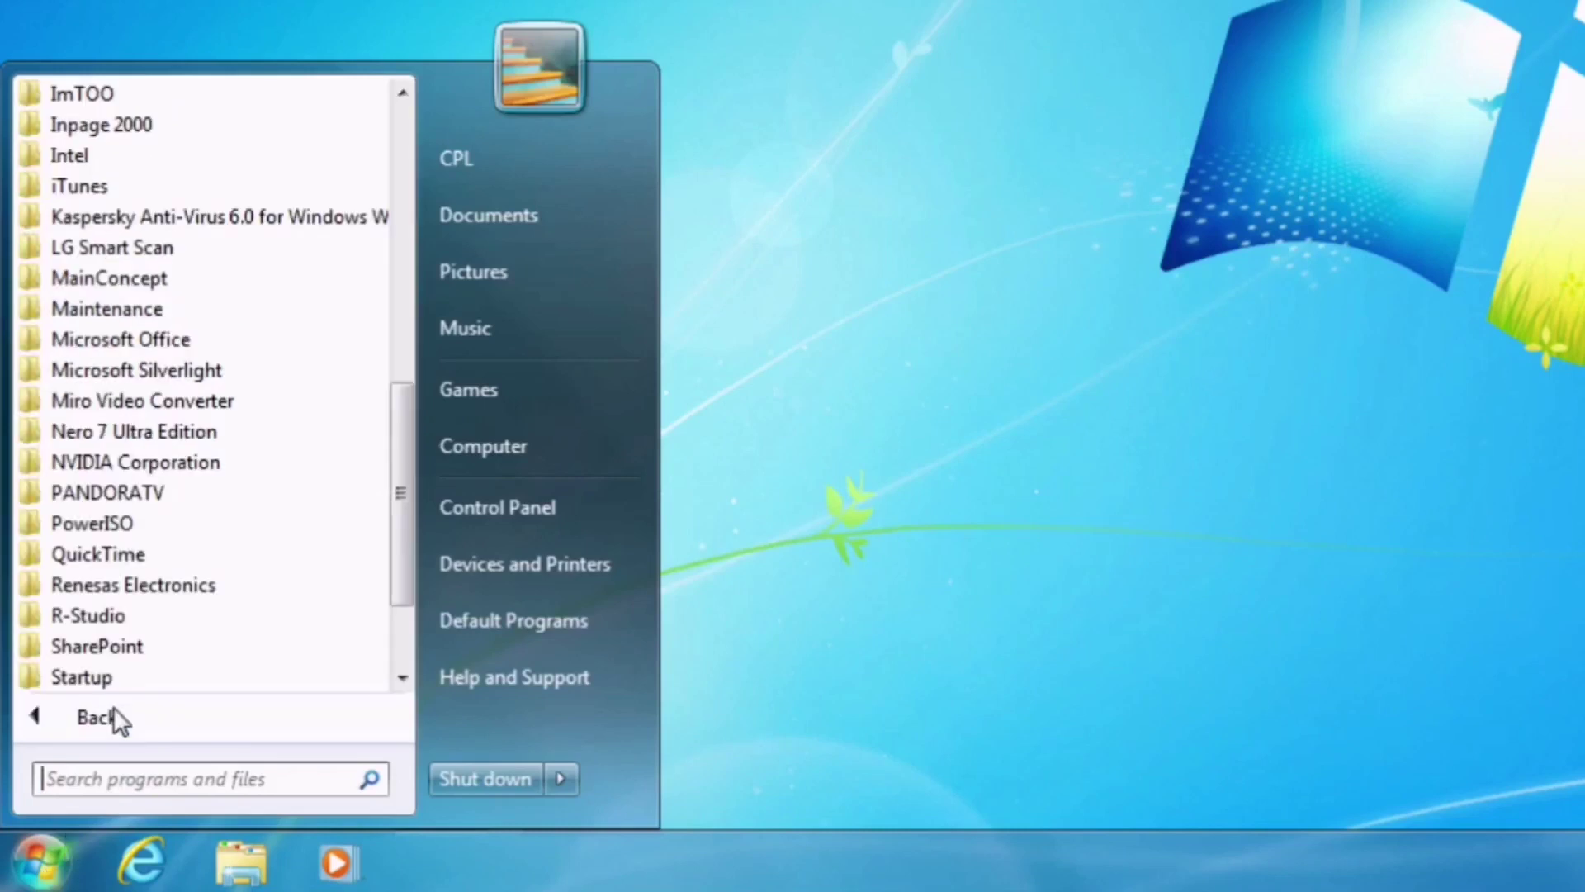
left_click(142, 345)
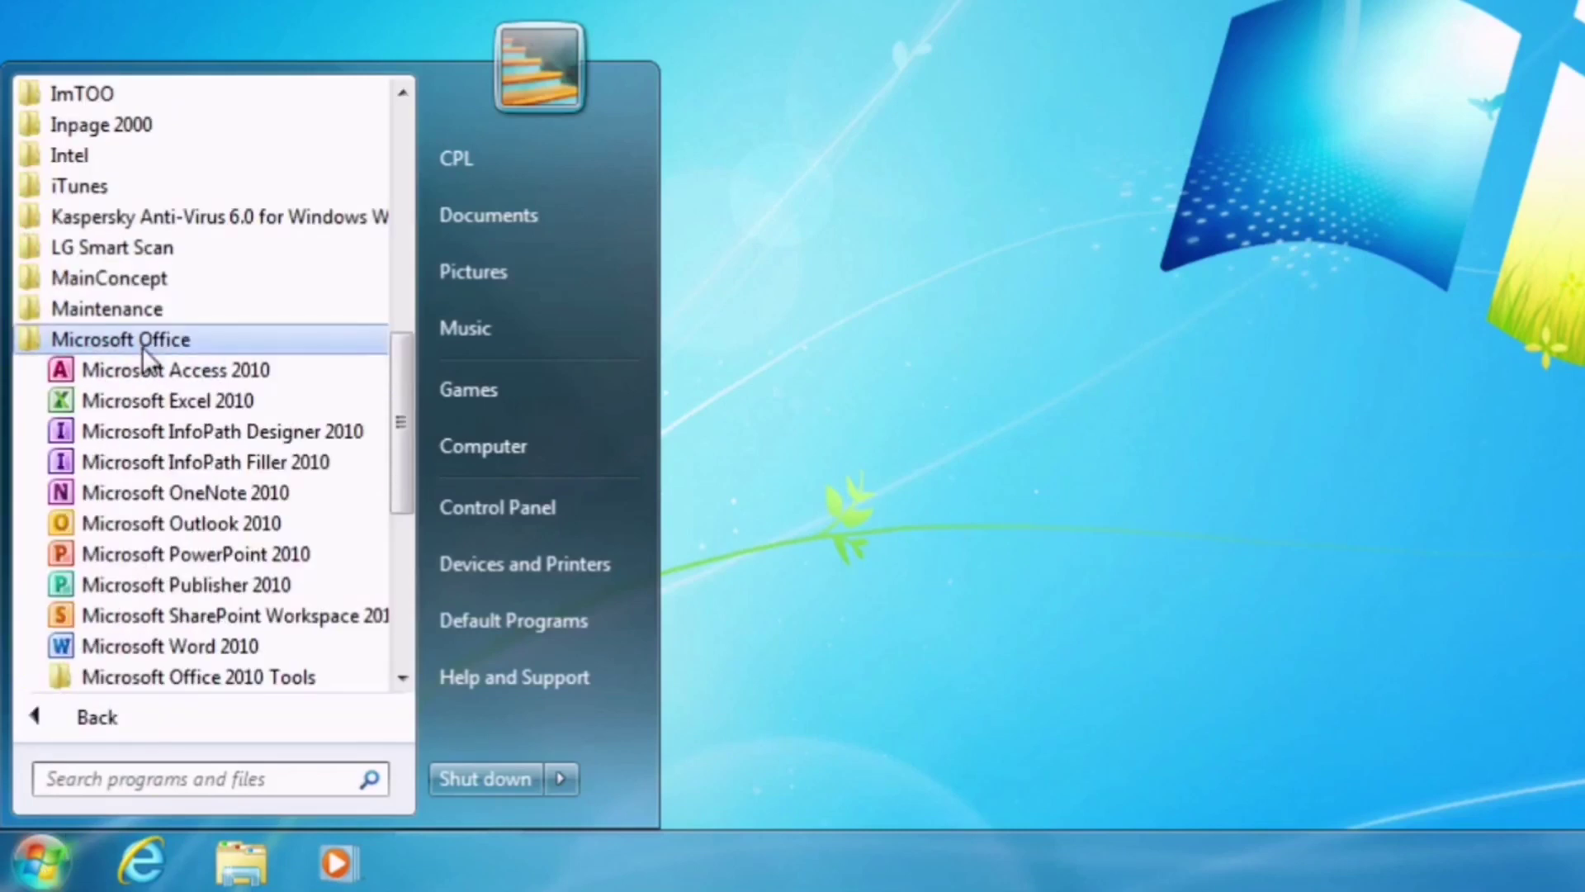
left_click(186, 529)
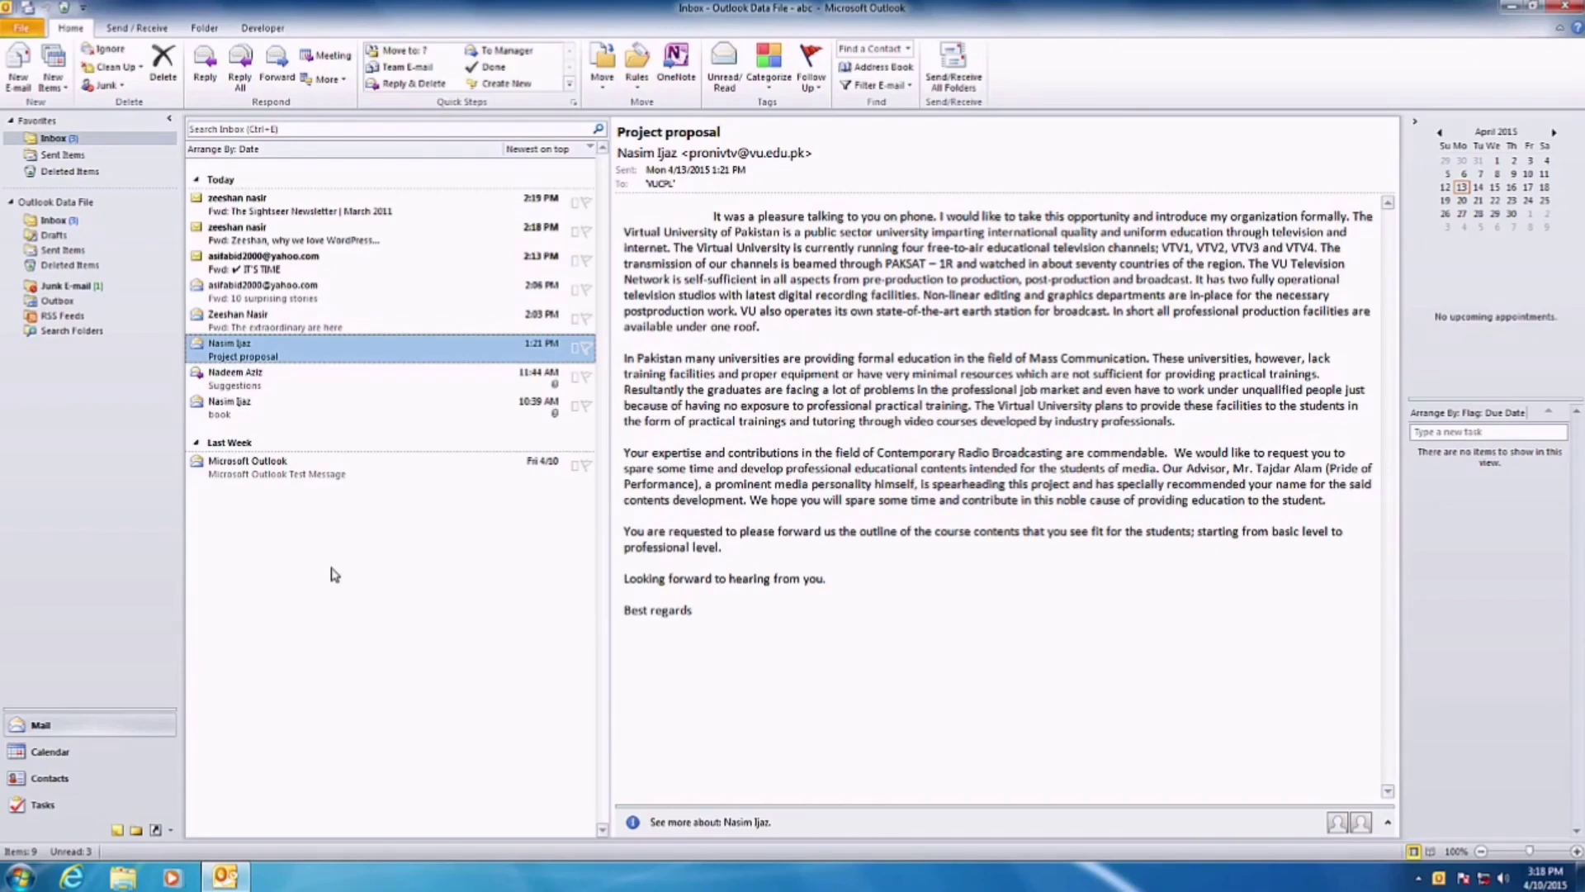
- Add the Project proposal message's sender to Outlook Contacts
double_click(256, 351)
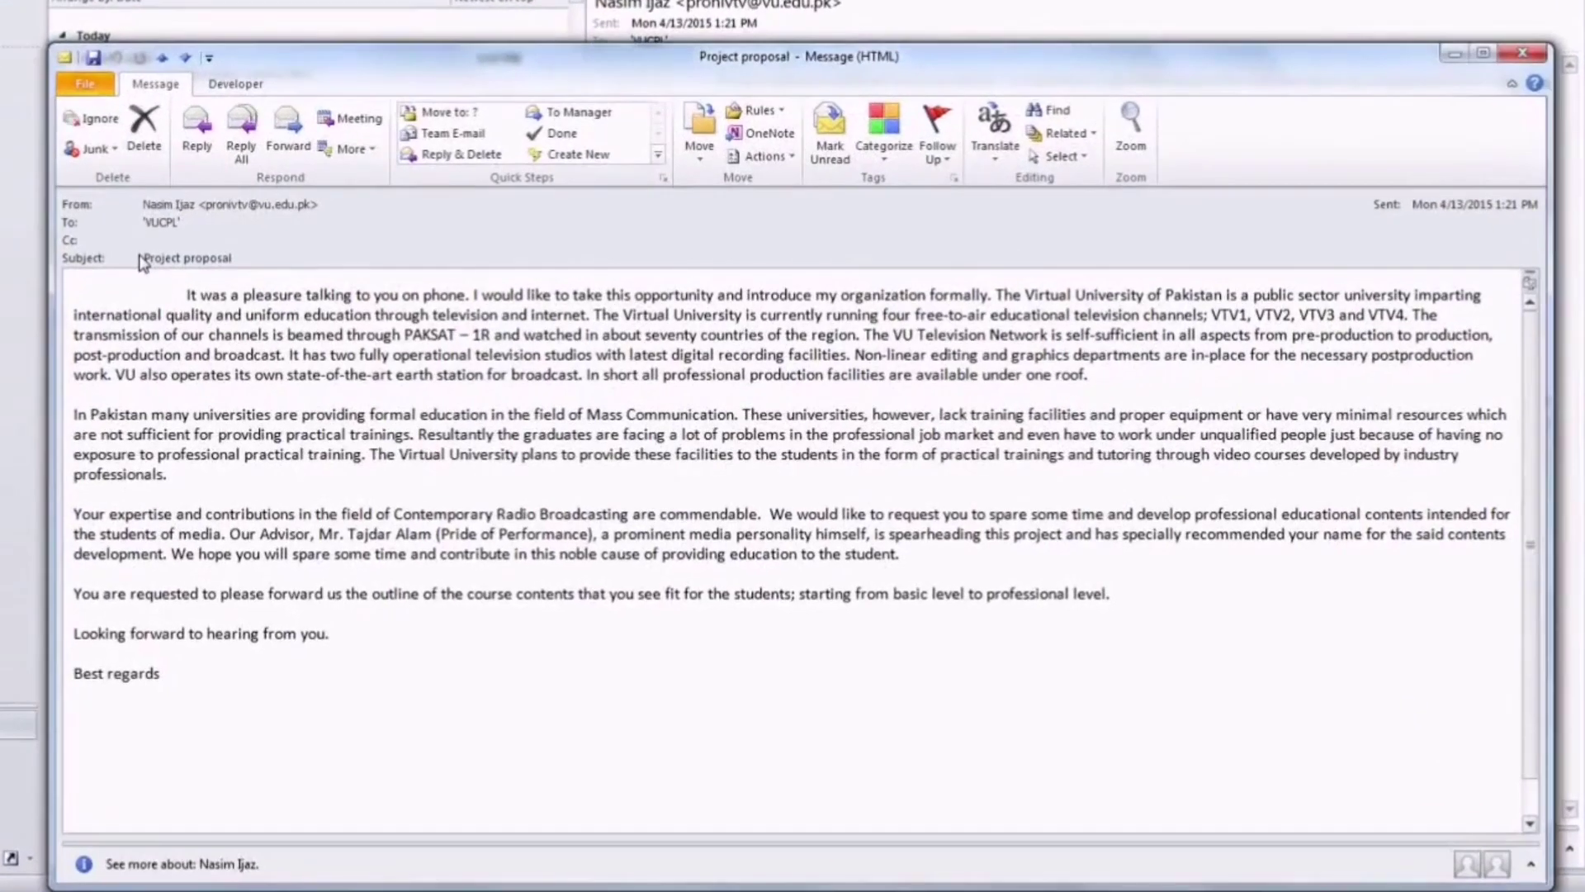
right_click(237, 207)
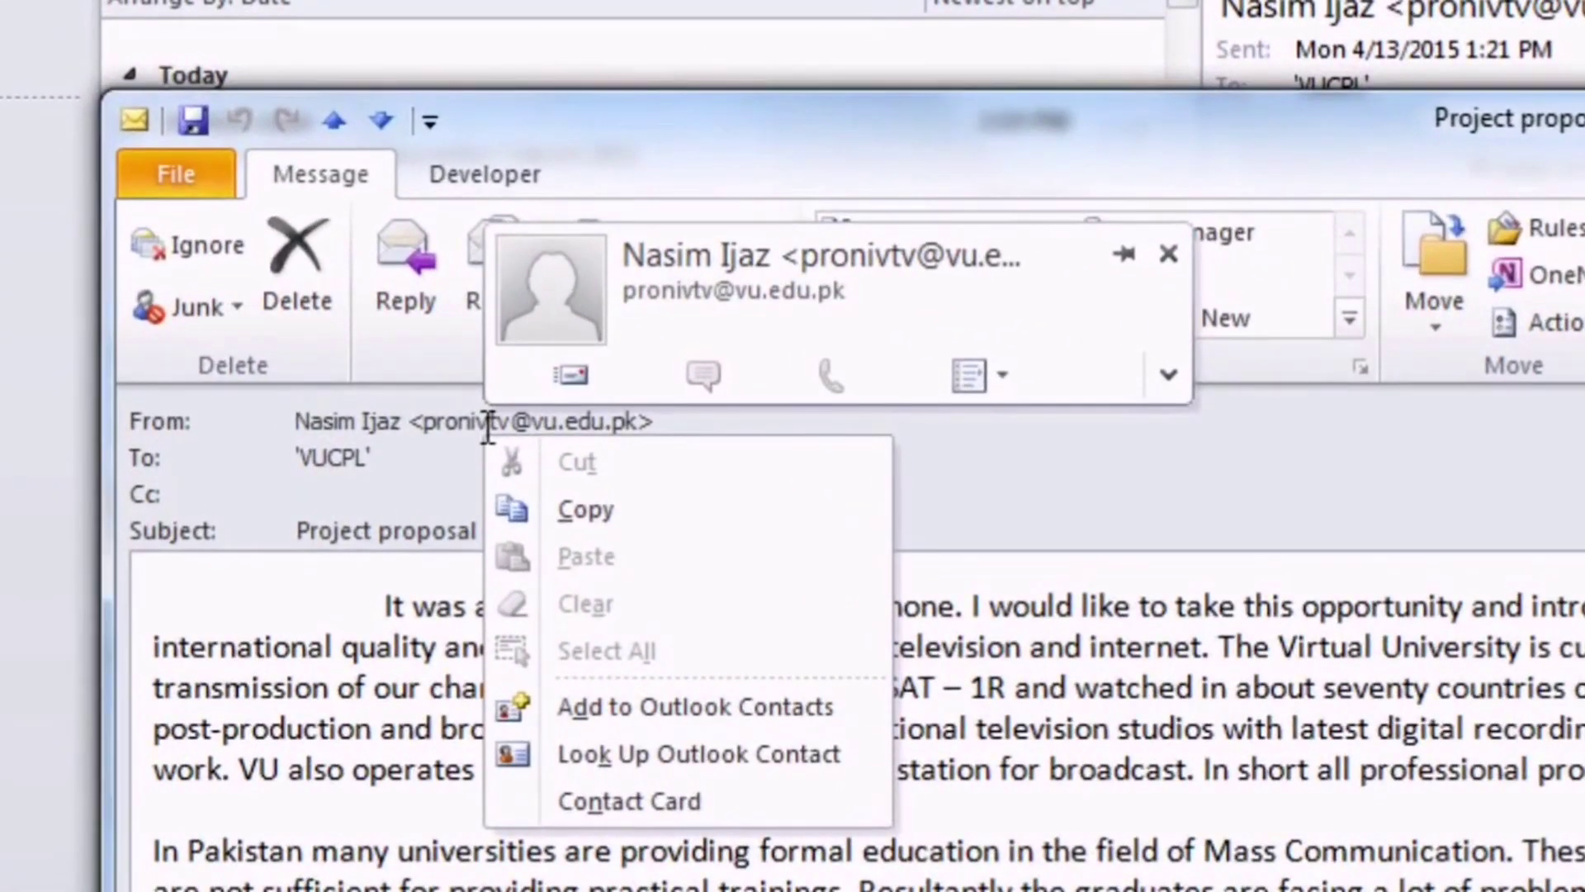
left_click(672, 717)
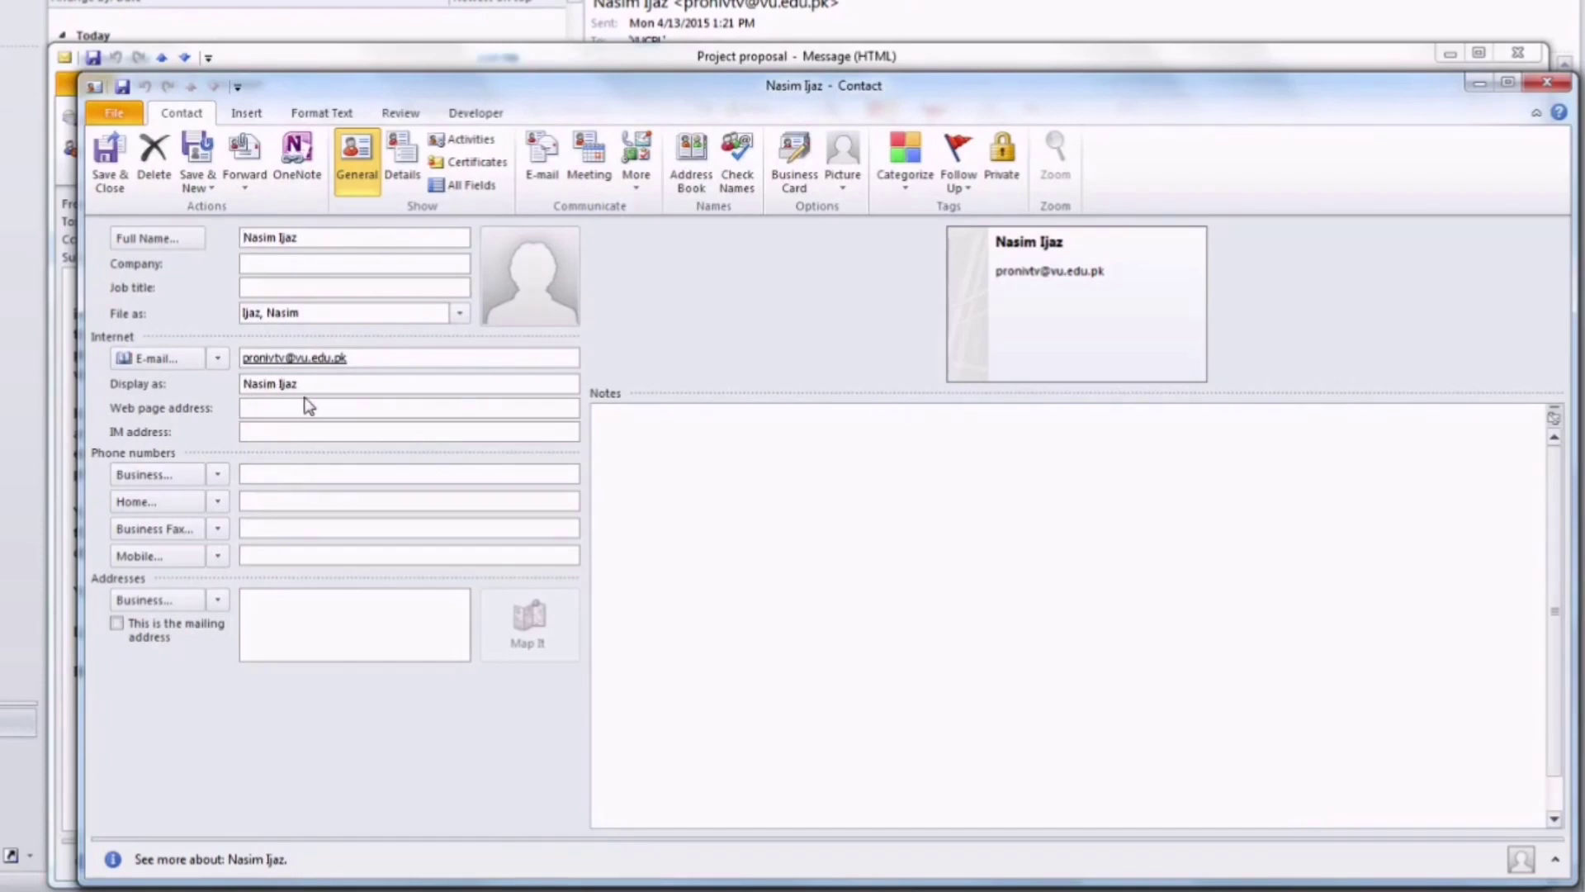
- Enter the contact's business and mobile phone numbers and company VU, then save the contact
left_click(294, 467)
type("111-880-")
type("880")
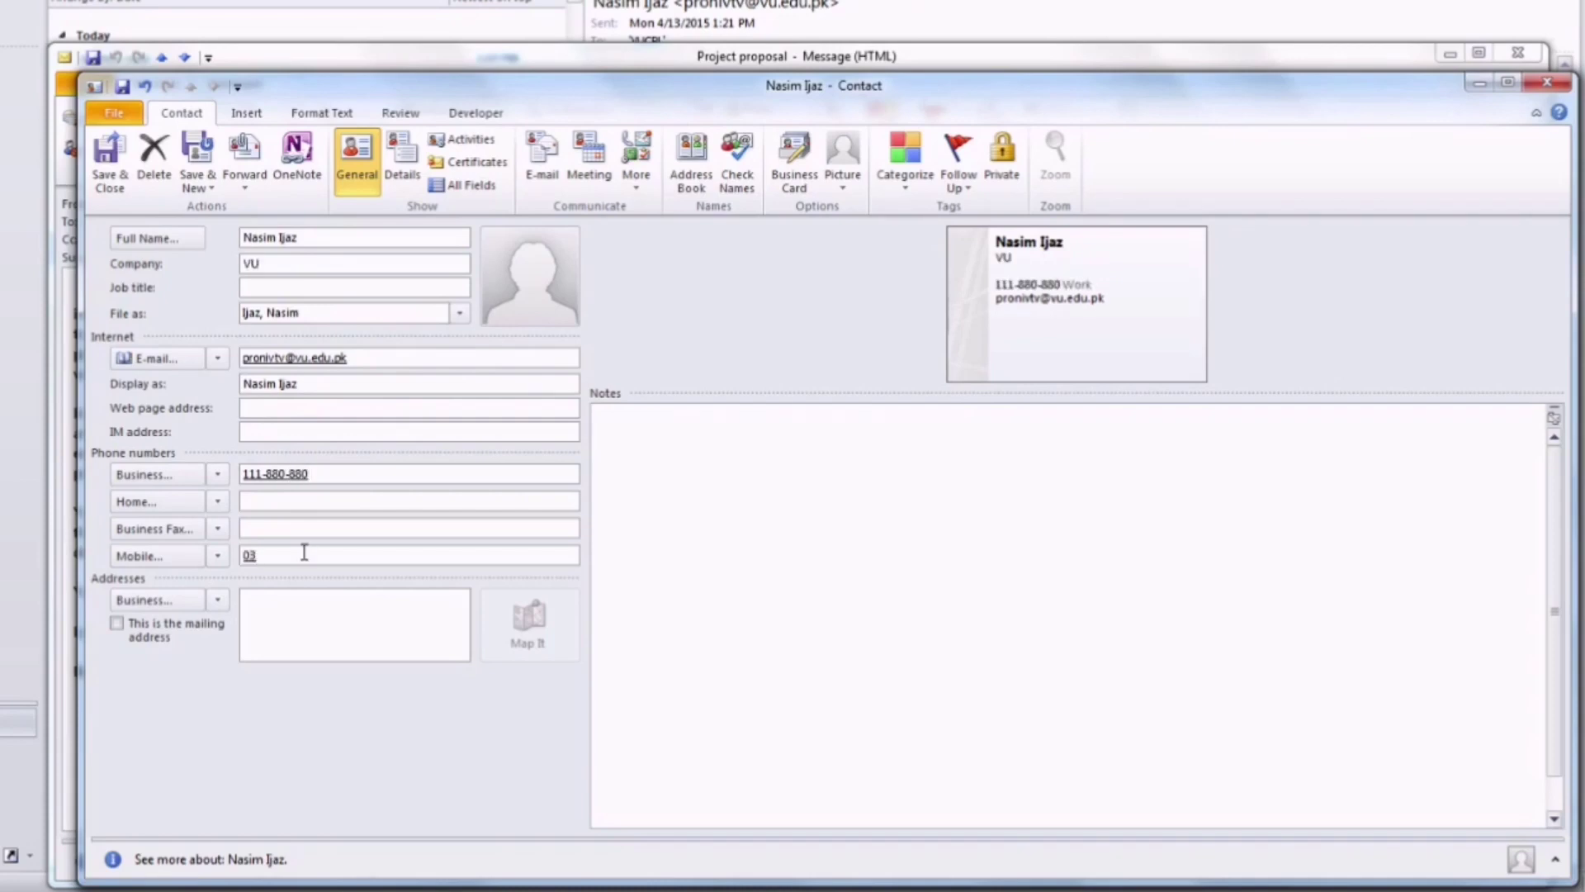
type("23-78668")
type("77")
left_click(110, 178)
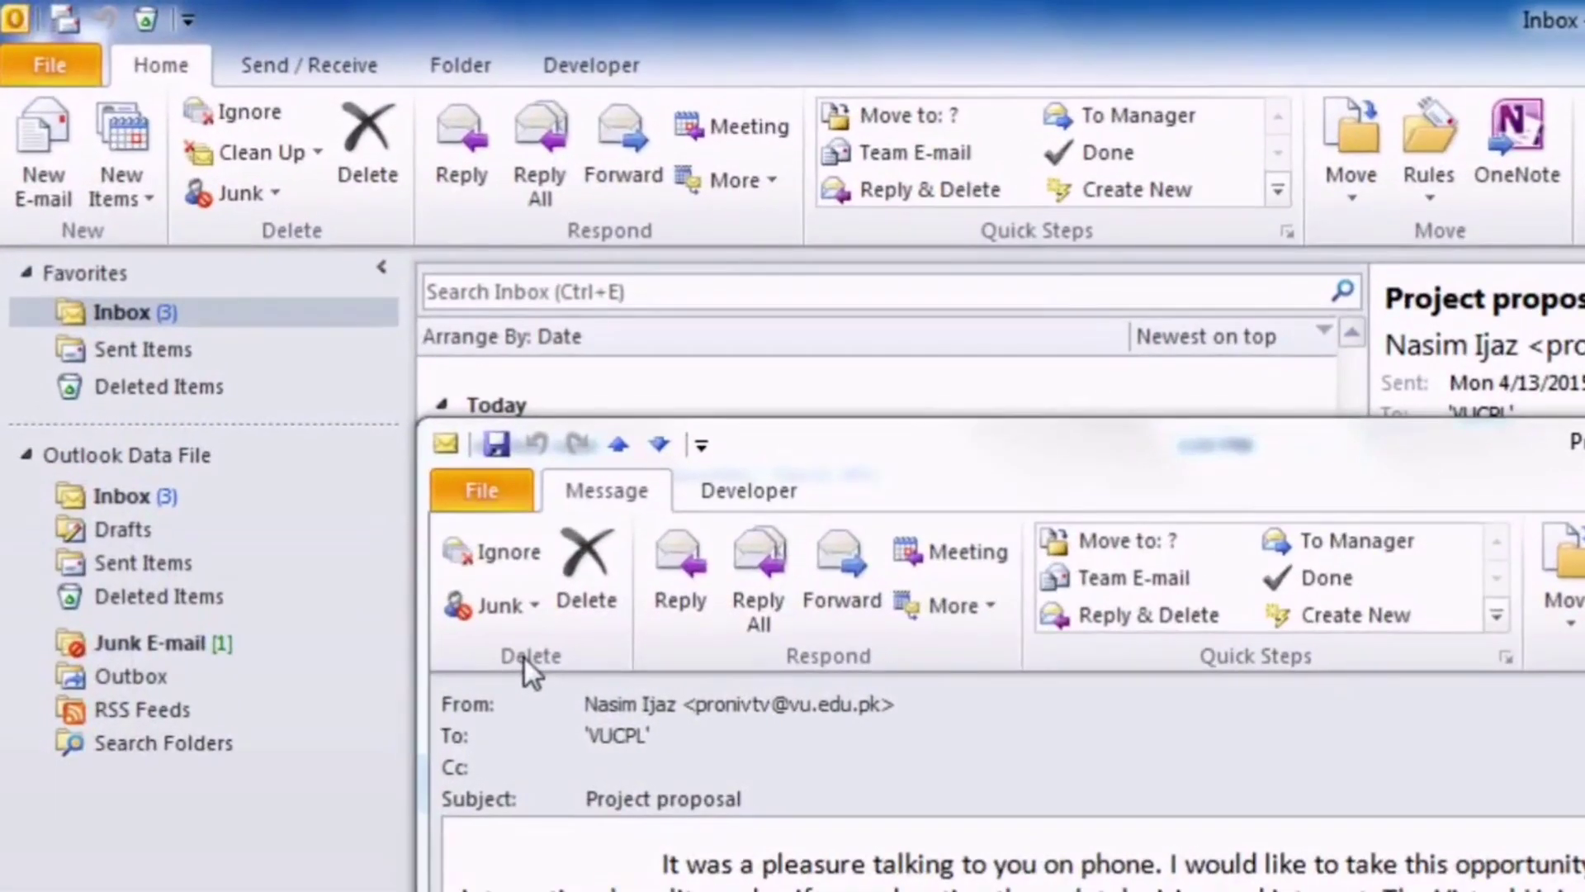
- Open a blank new Contact form from New Items
left_click(127, 146)
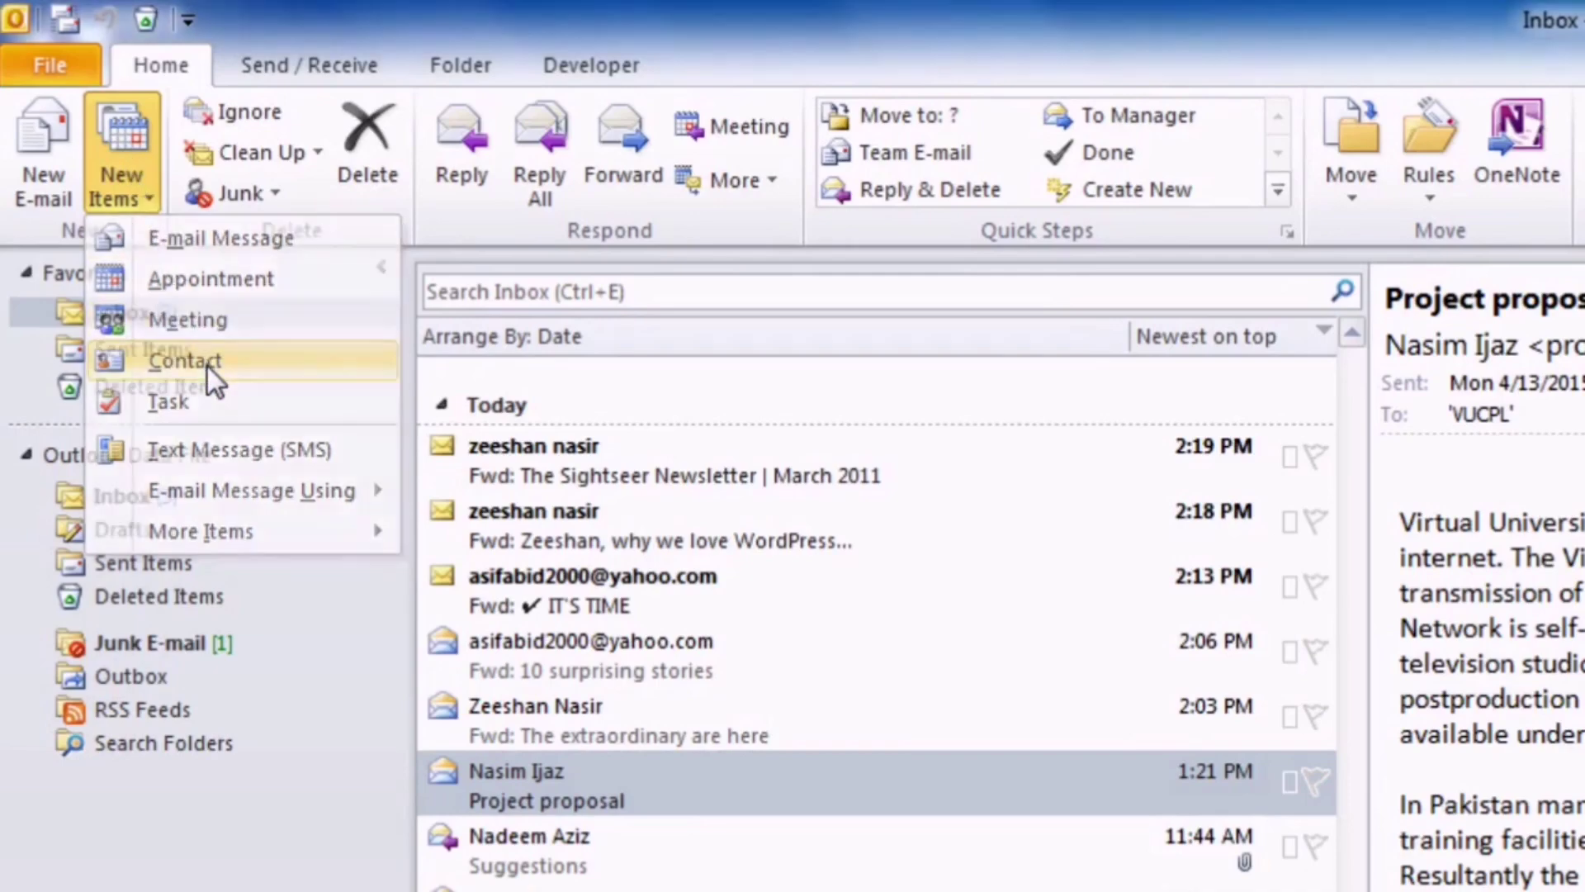
left_click(207, 365)
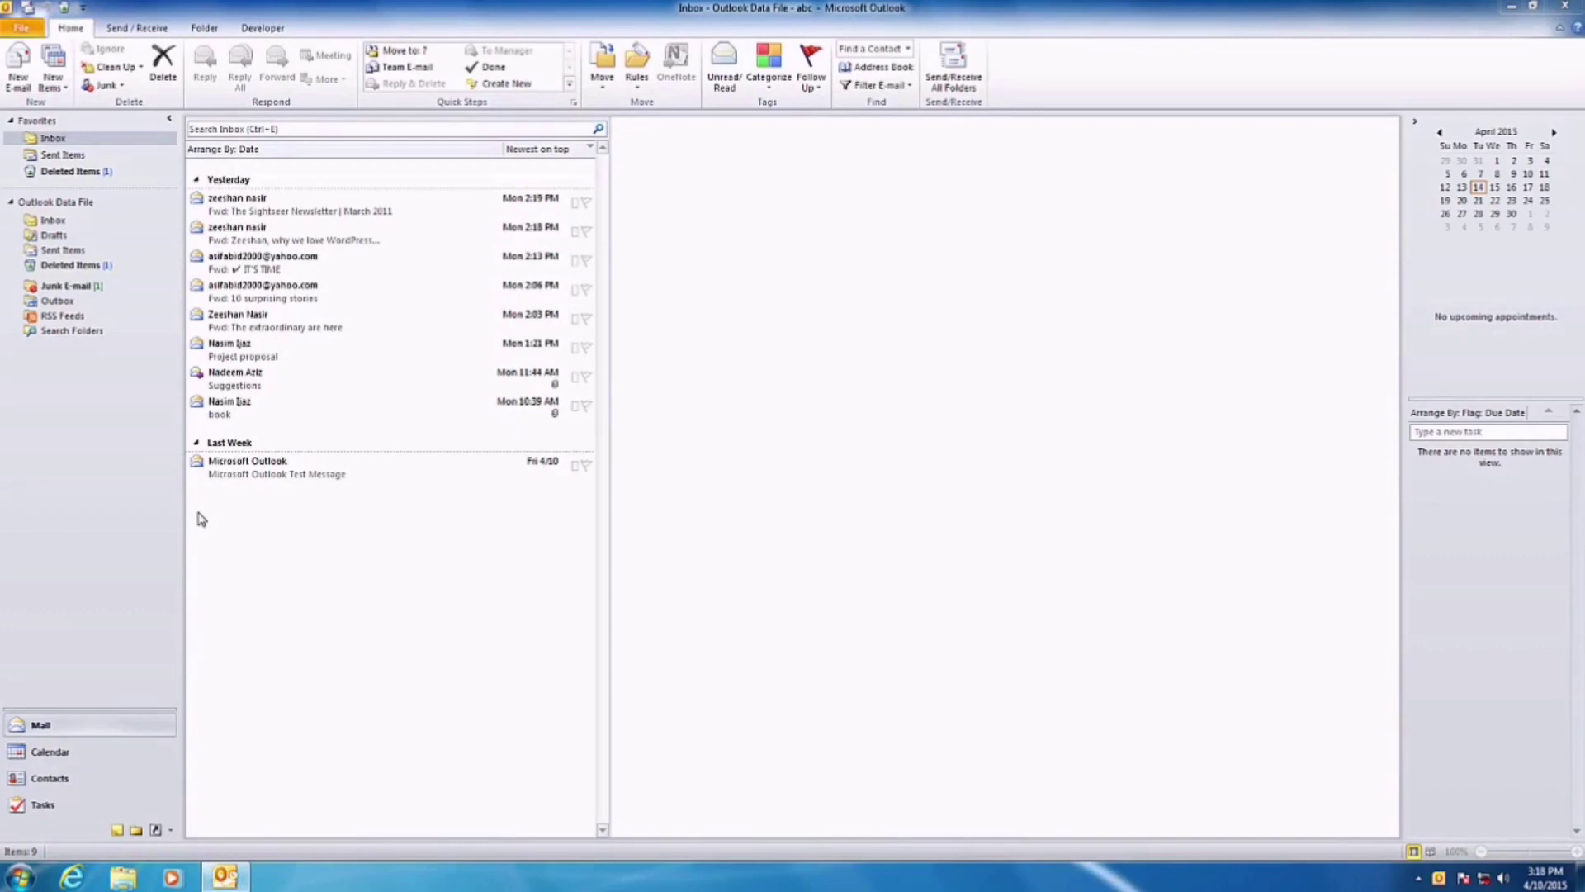
- In the Contacts folder, create a new contact group named 'Friends'
left_click(62, 781)
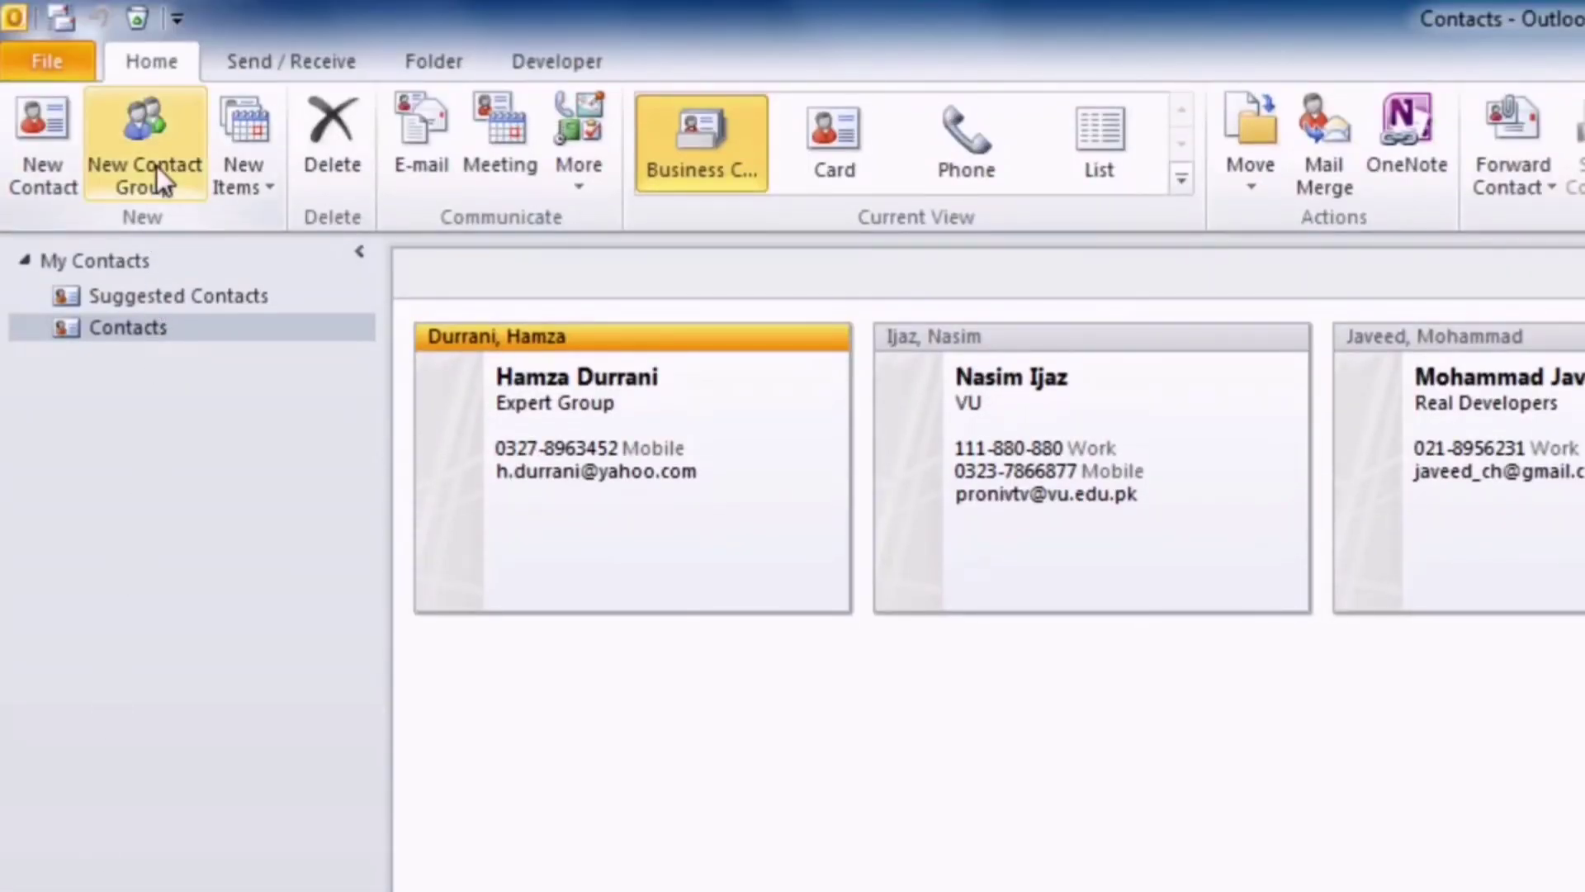
left_click(163, 186)
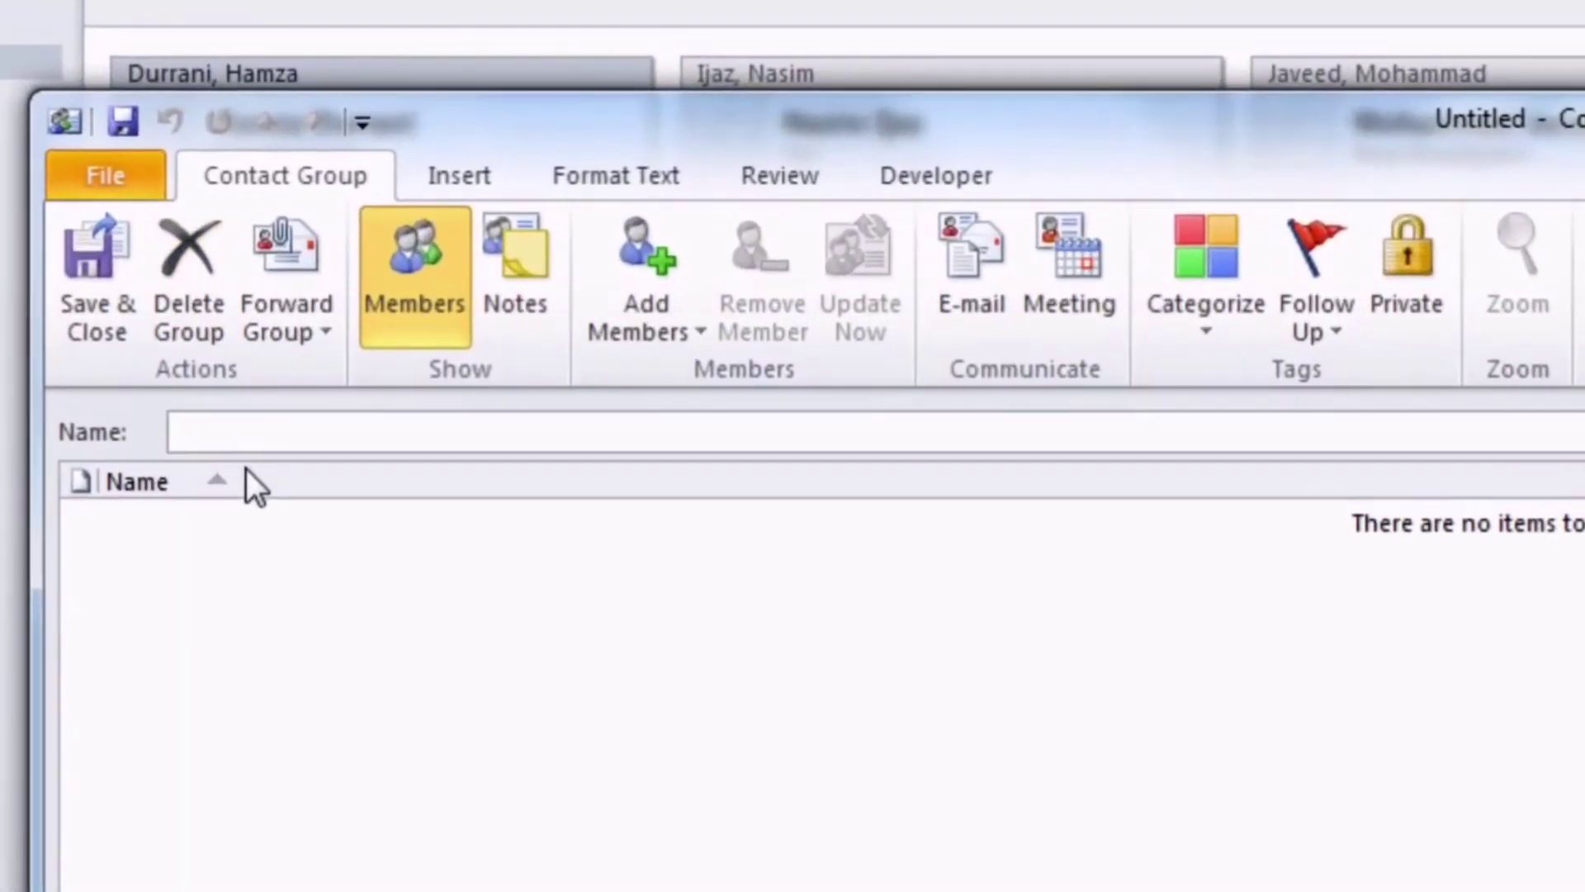
type("Friends")
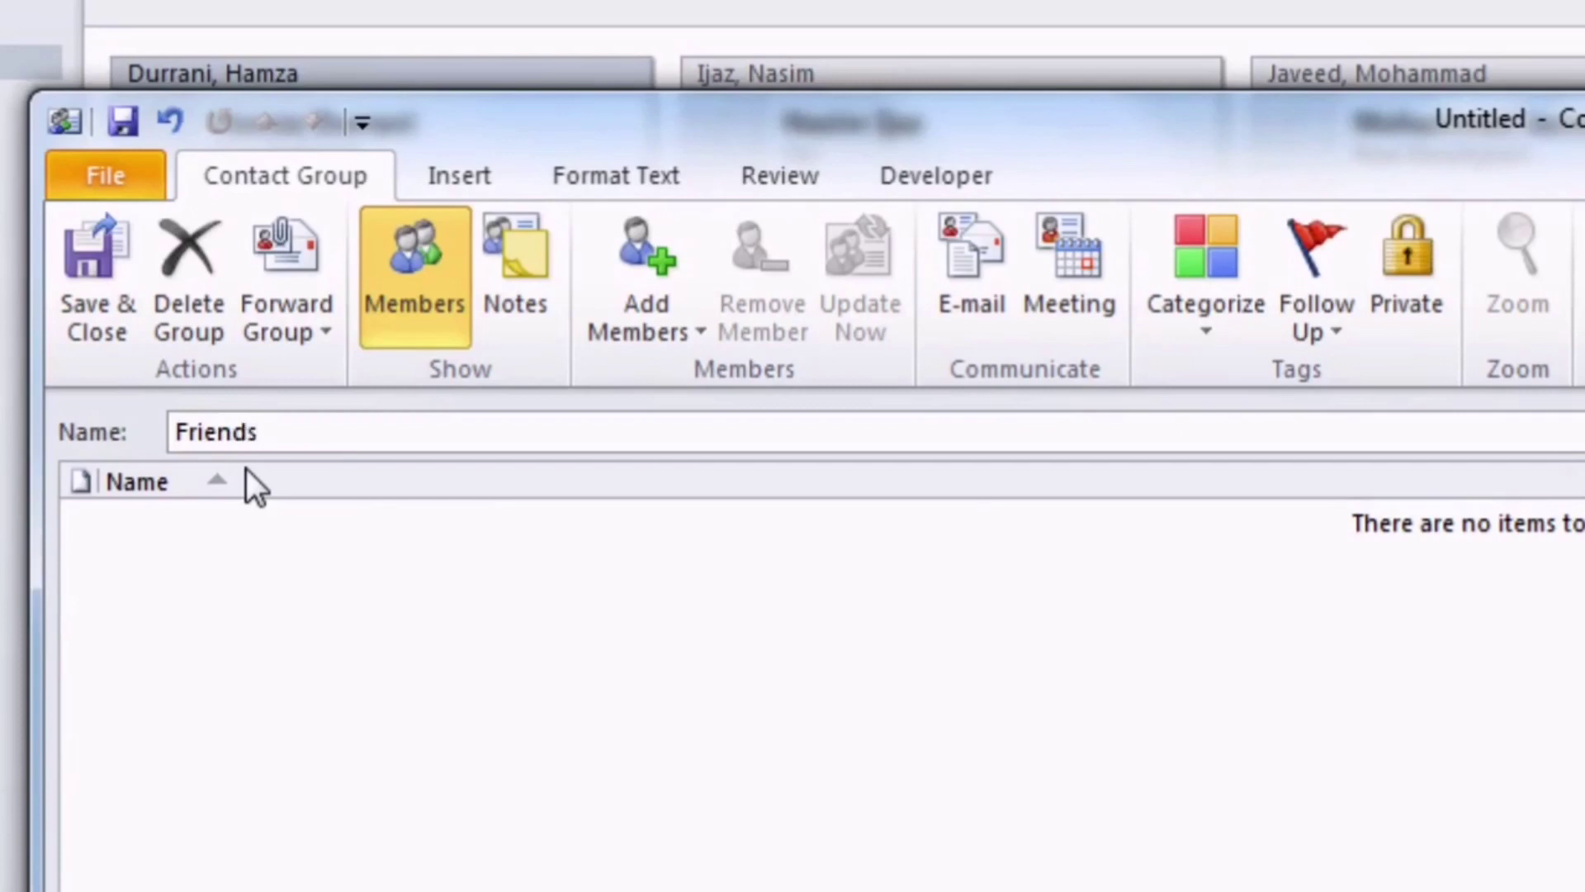
left_click(661, 326)
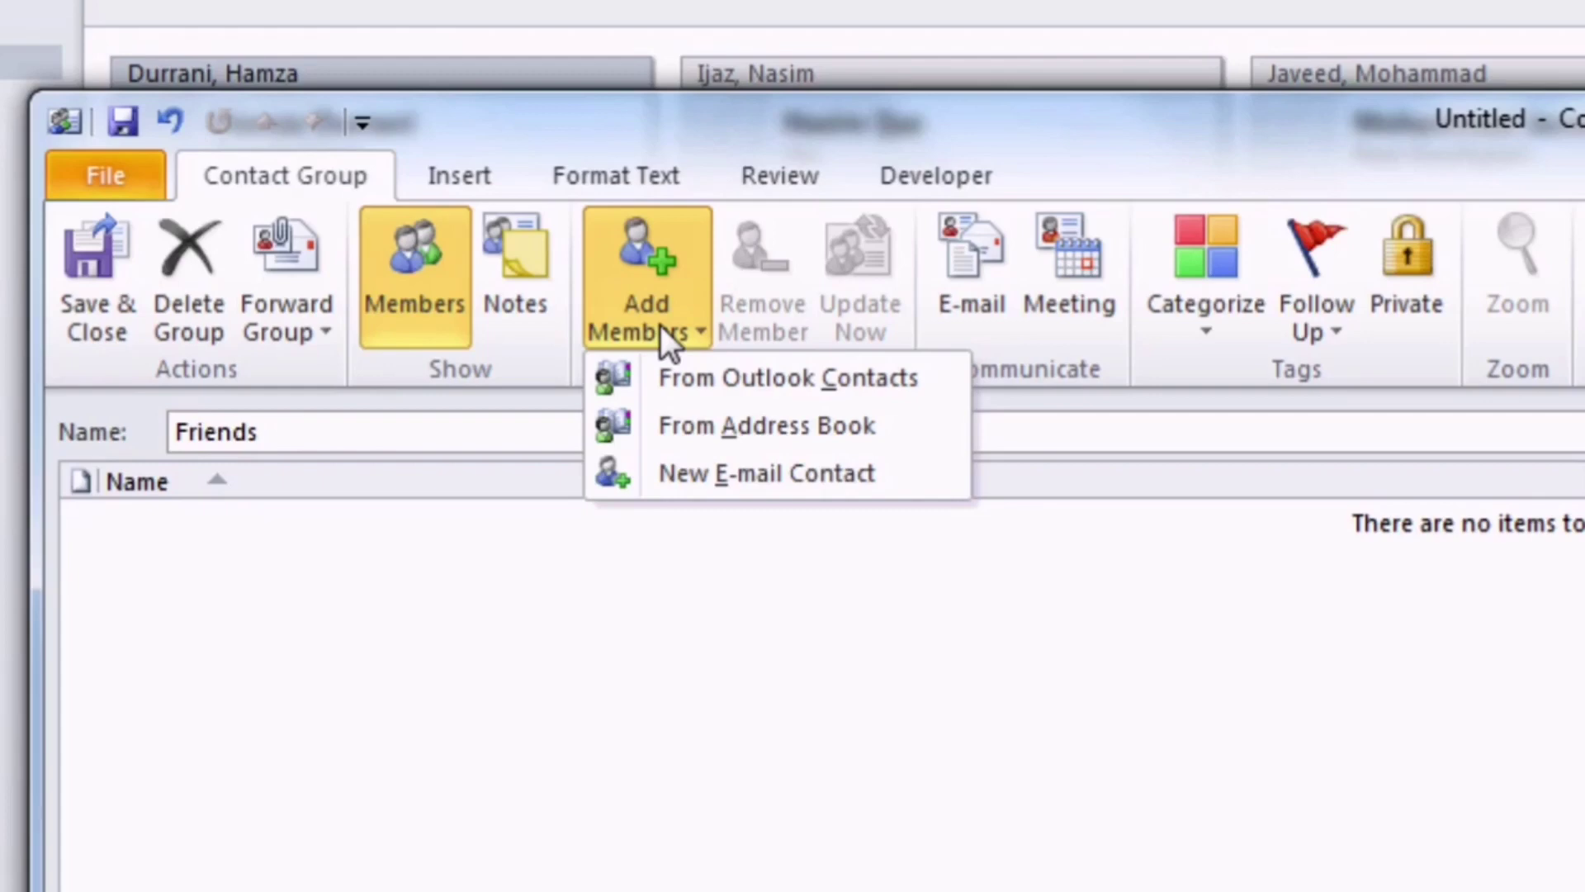
- Add the second, fourth and last Outlook contacts to Friends and save the group
left_click(715, 376)
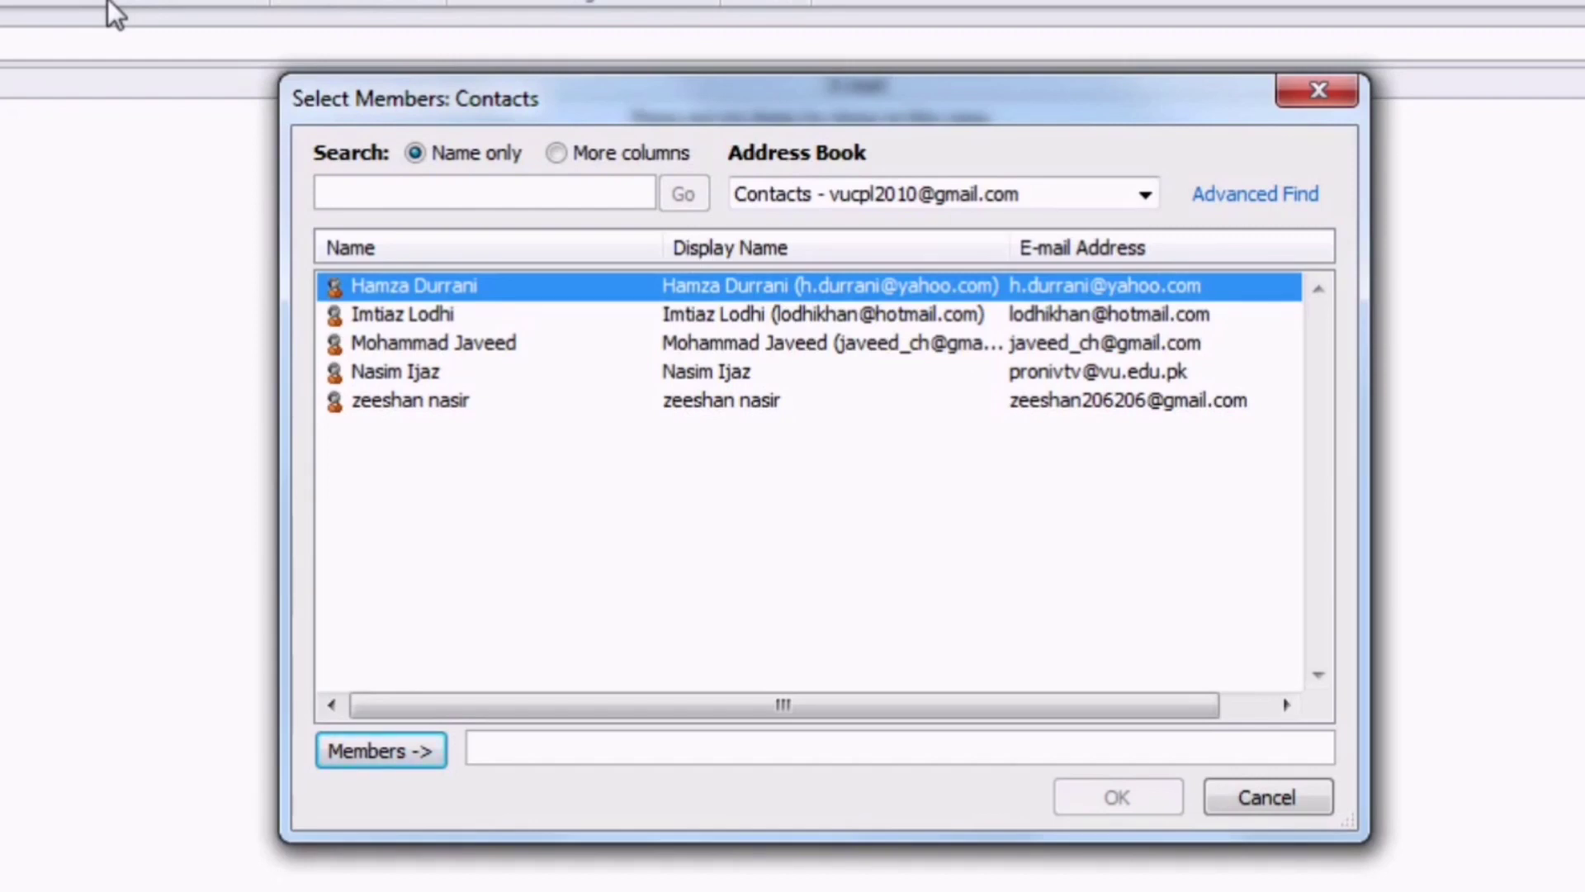
left_click(424, 314)
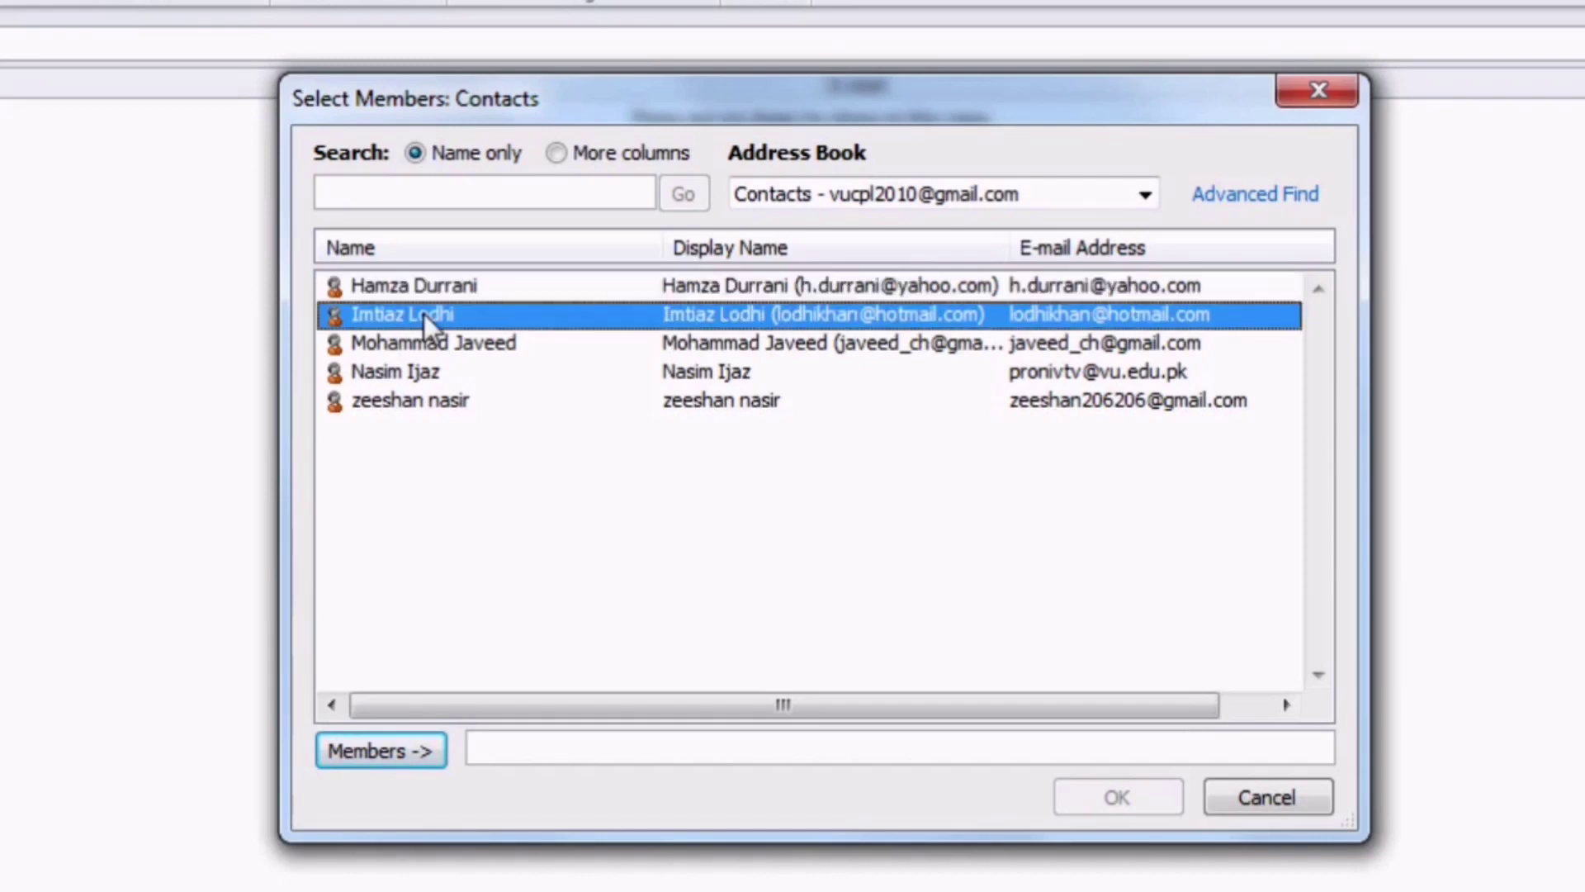
left_click(399, 753)
left_click(424, 381)
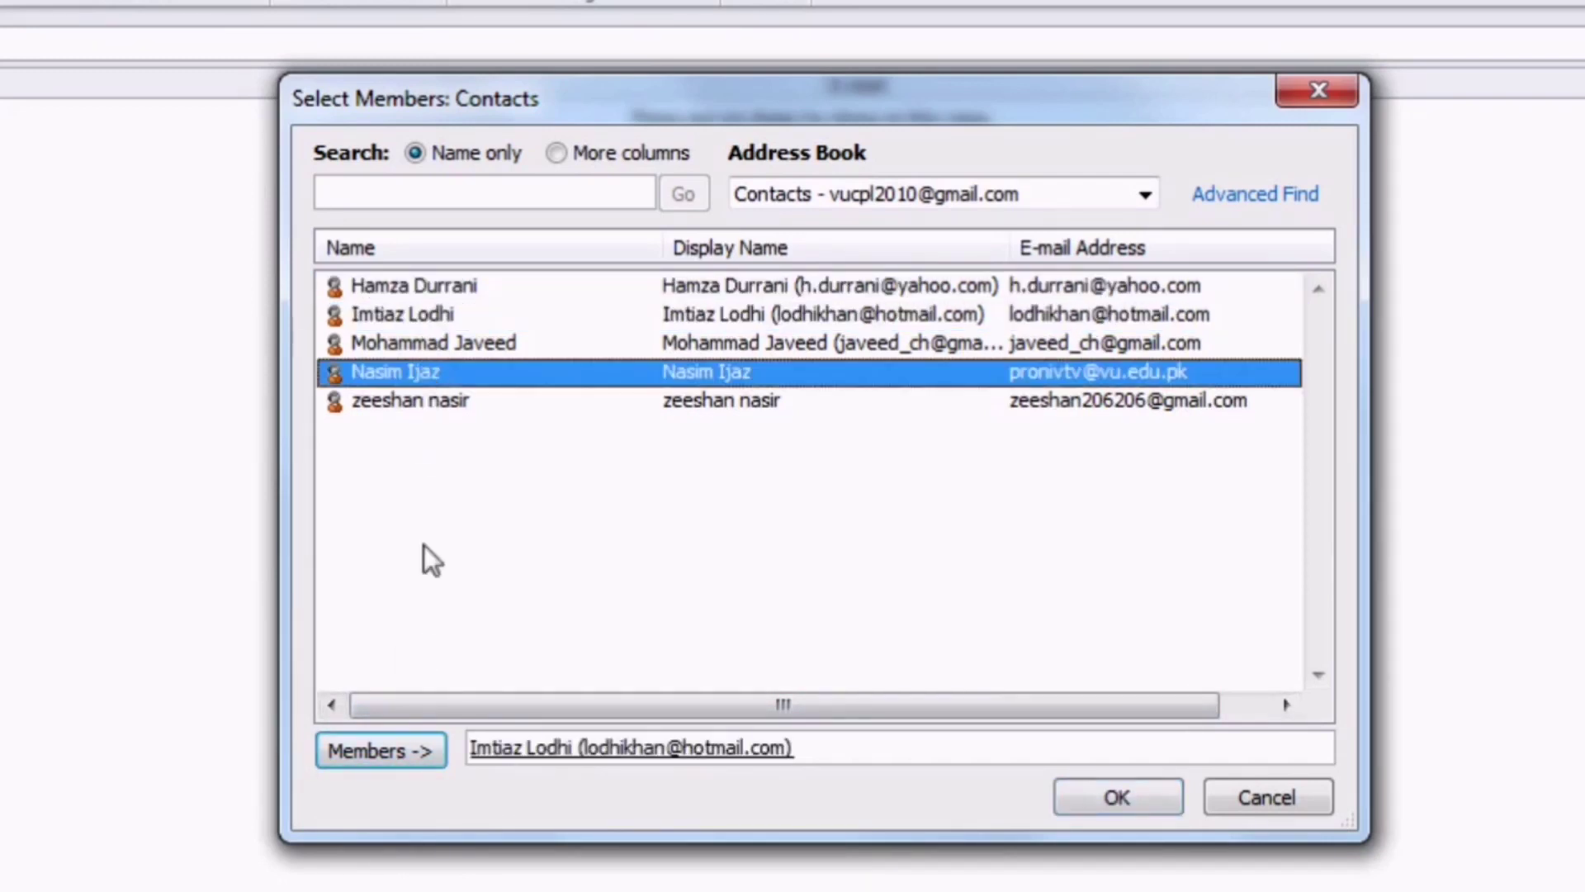
left_click(385, 756)
left_click(411, 403)
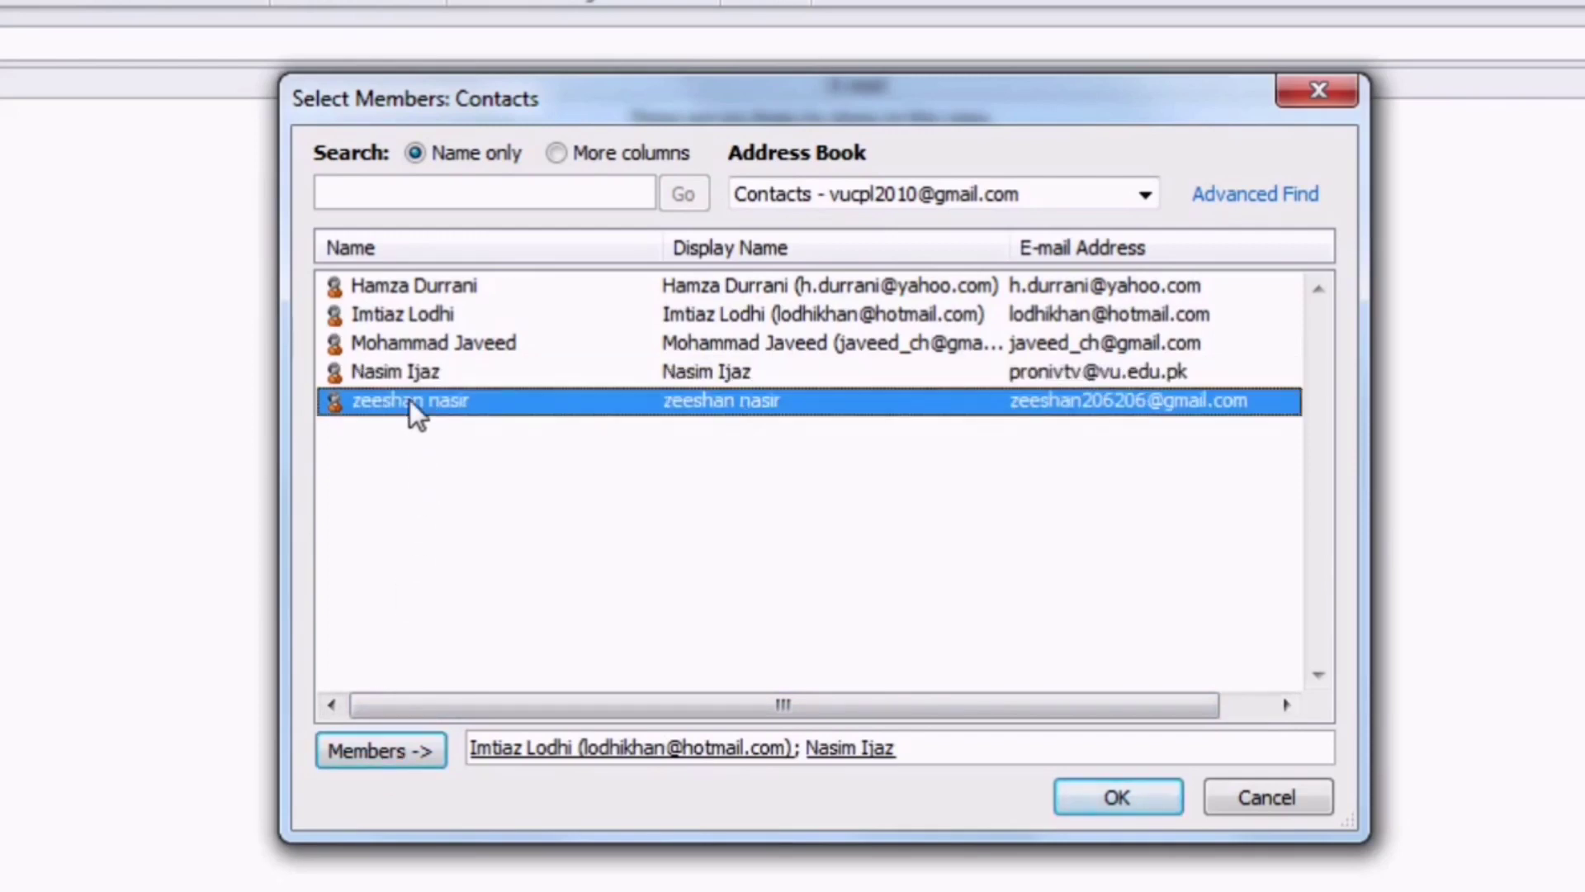
left_click(382, 754)
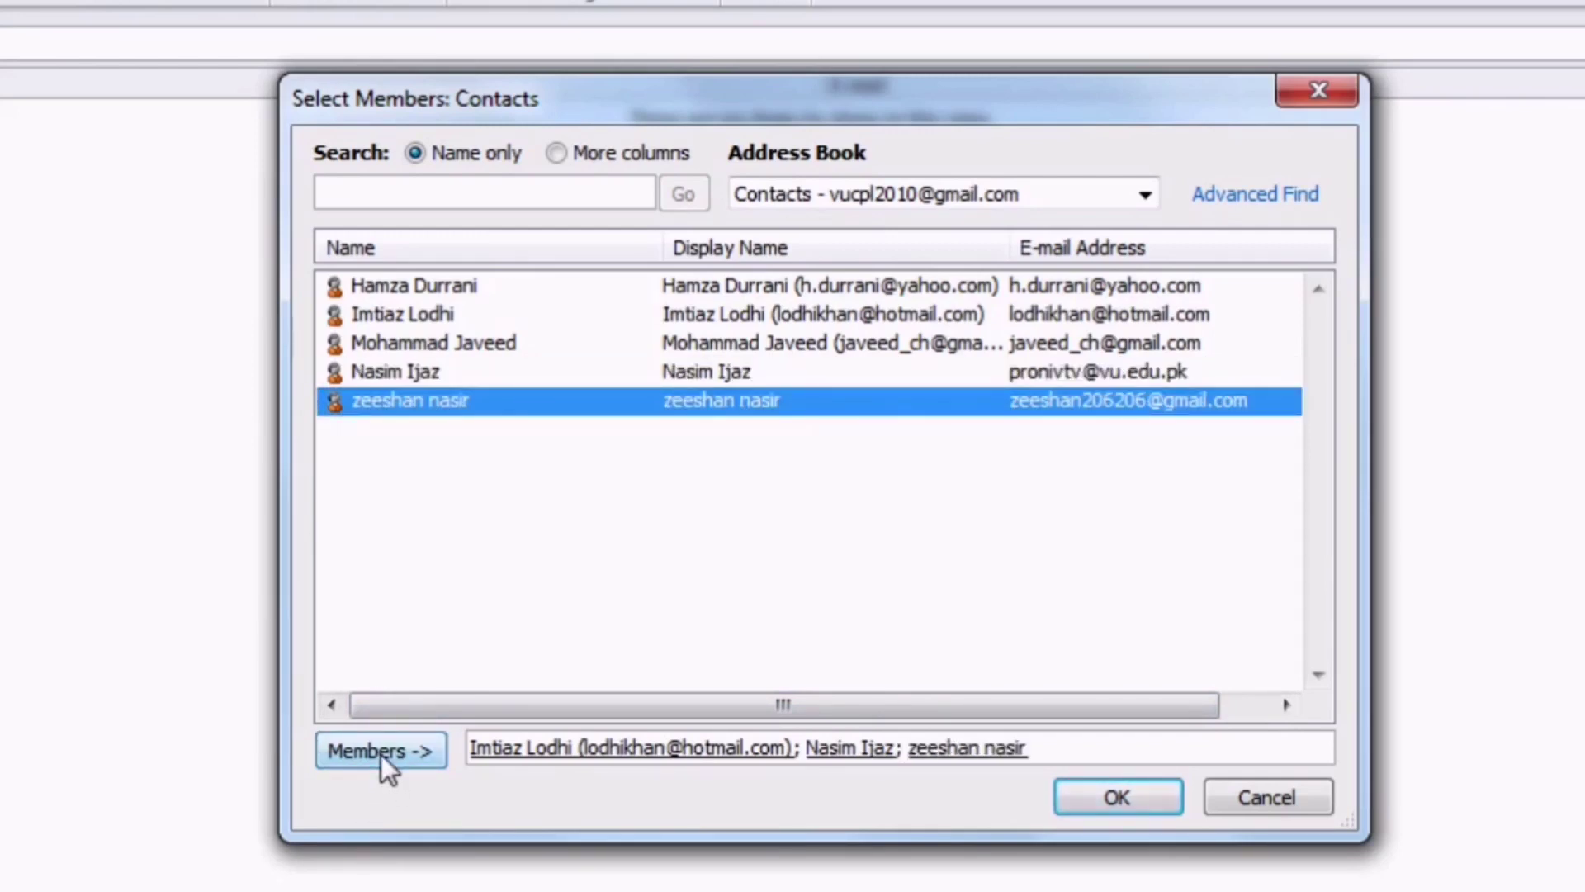
left_click(1143, 805)
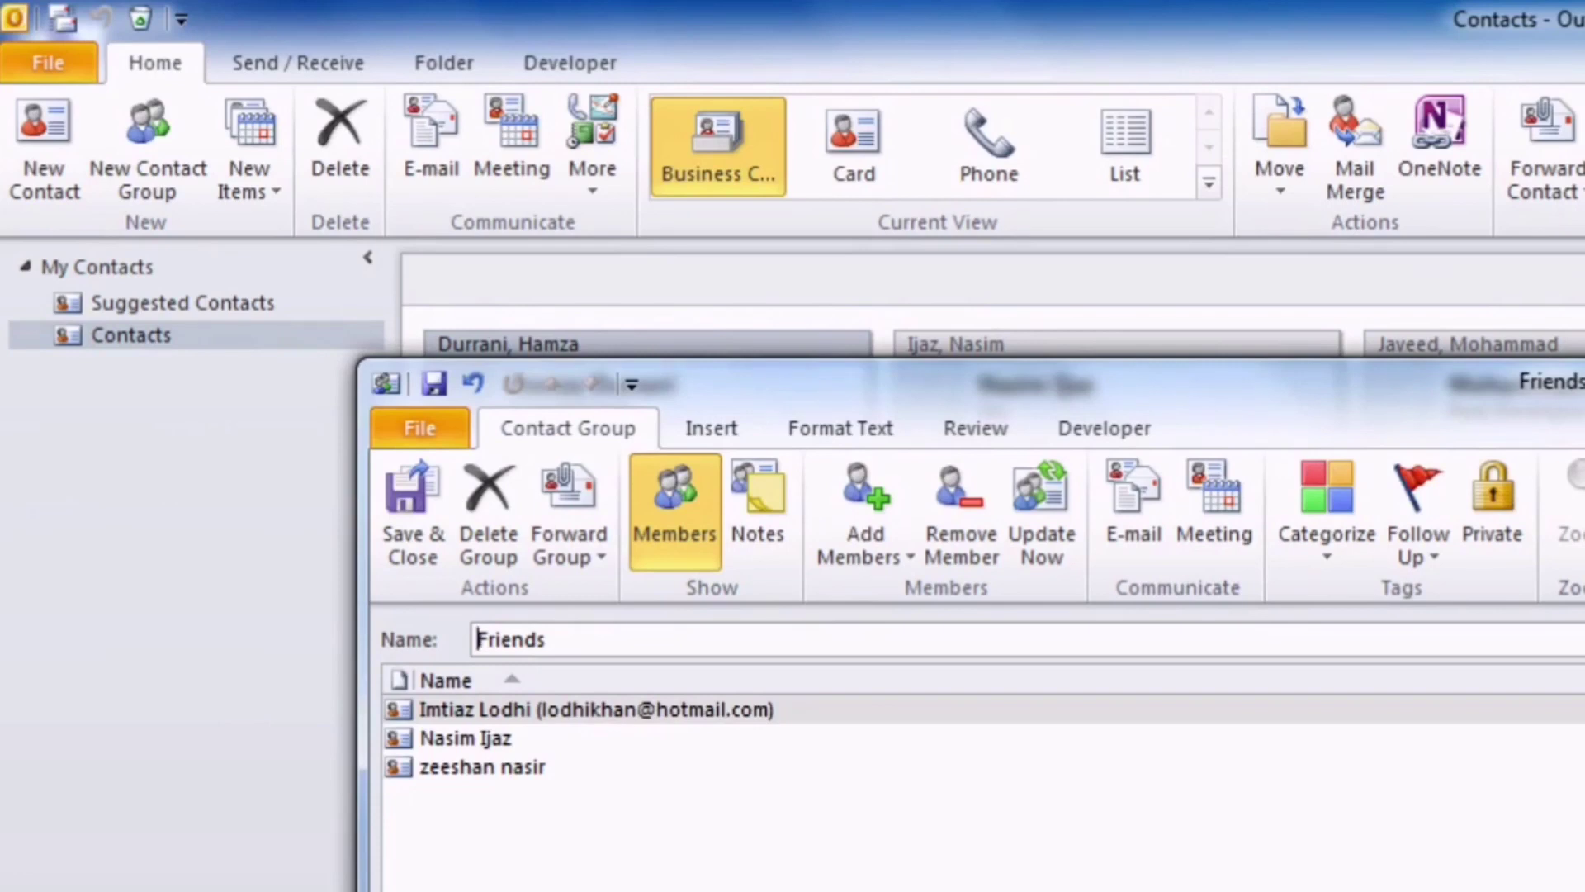
left_click(407, 538)
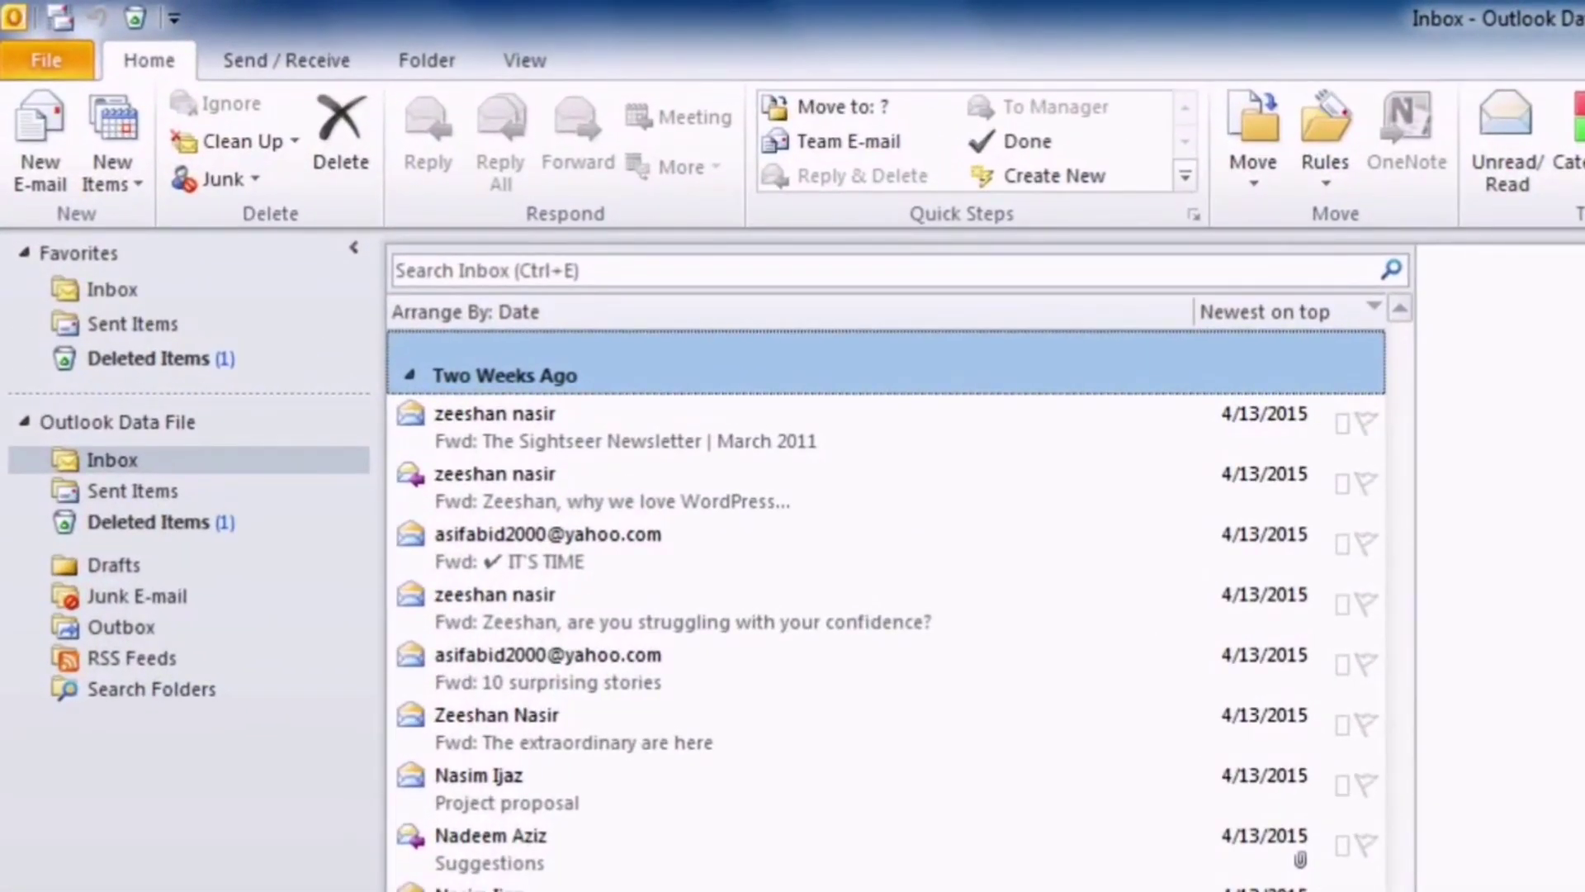
- Start a new e-mail addressed To the first three contacts in the address book
left_click(39, 140)
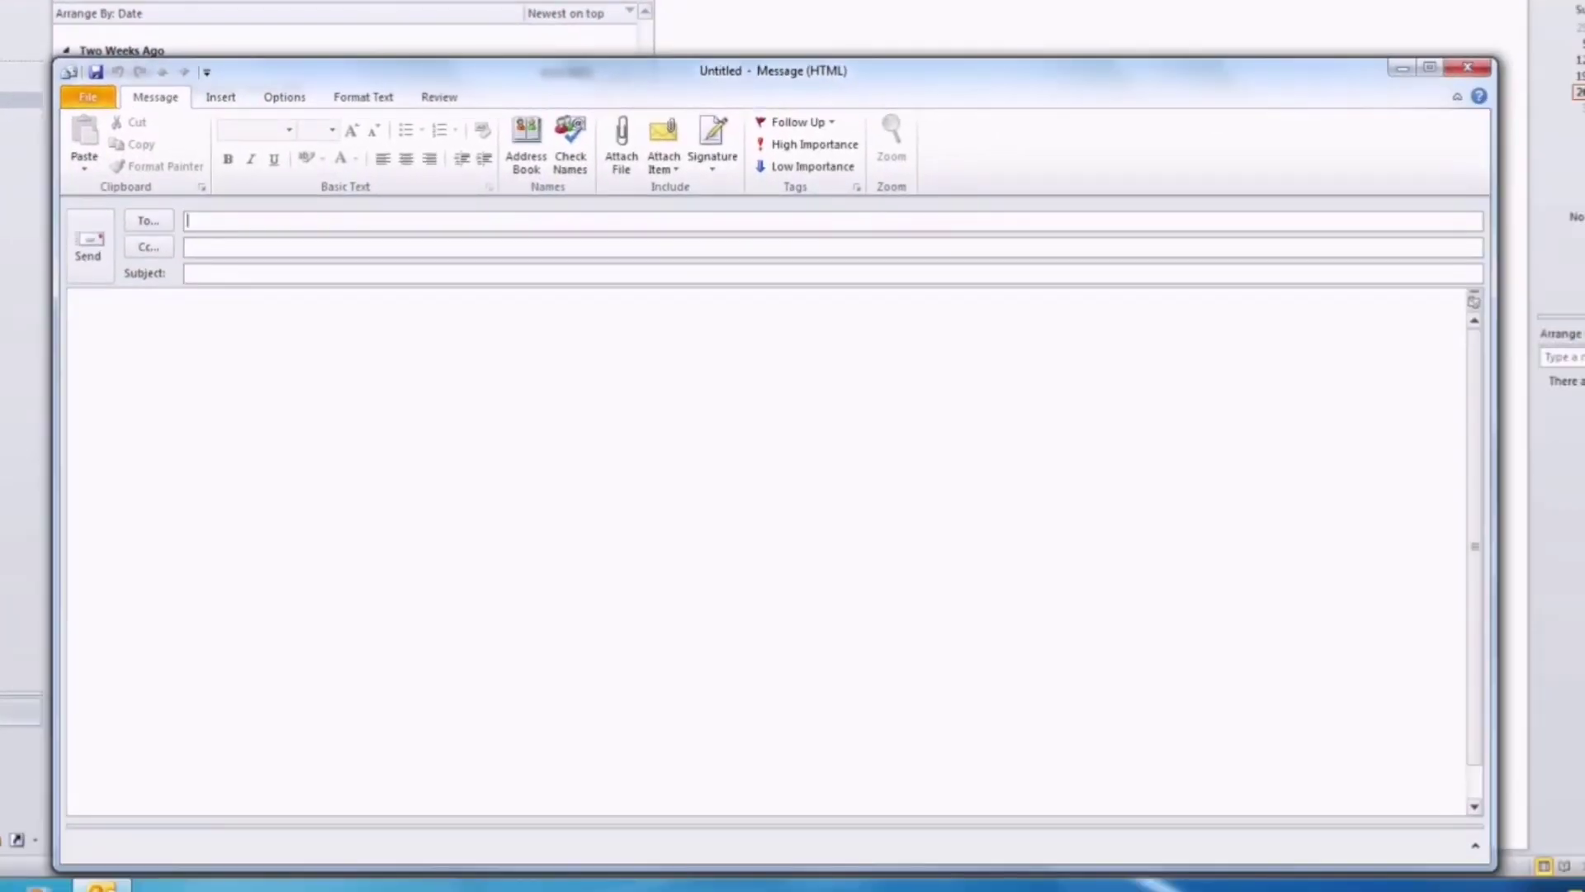
left_click(148, 221)
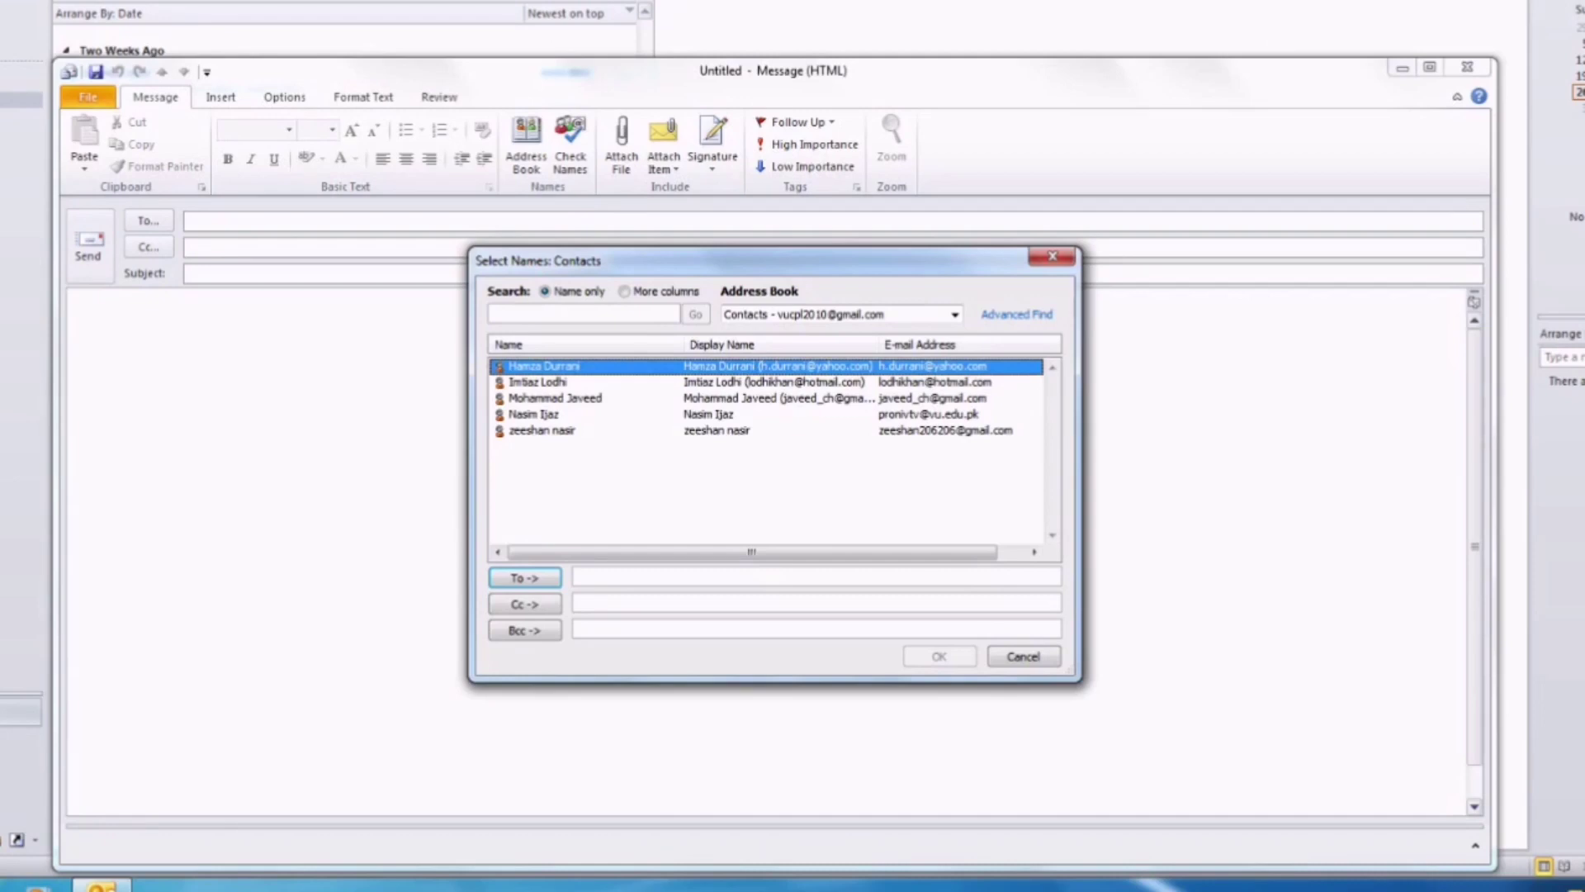
key("Return")
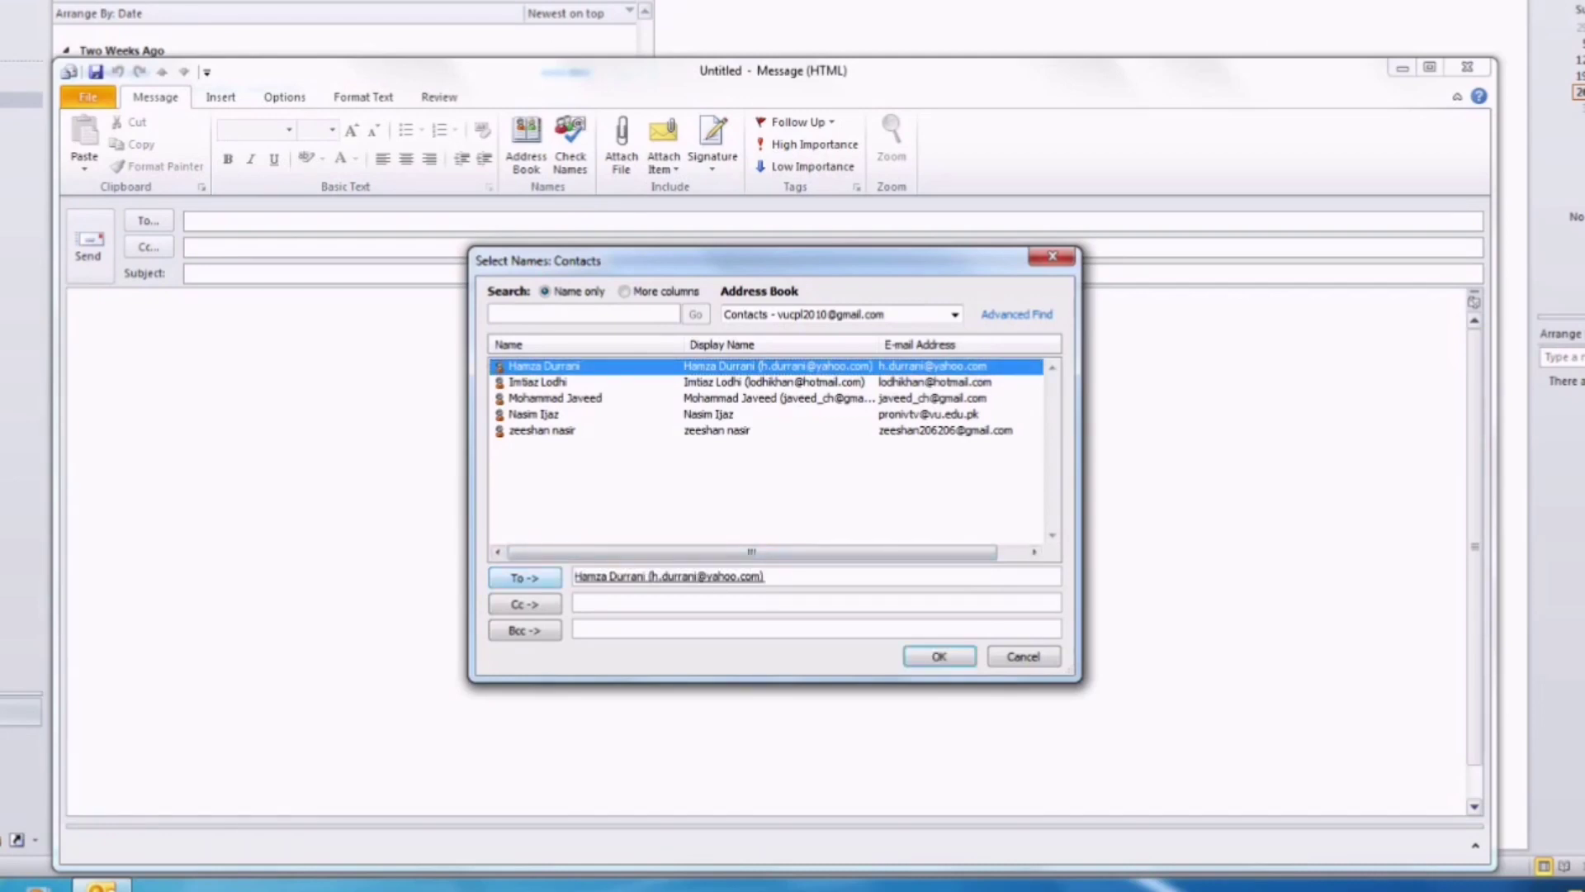
key("Down")
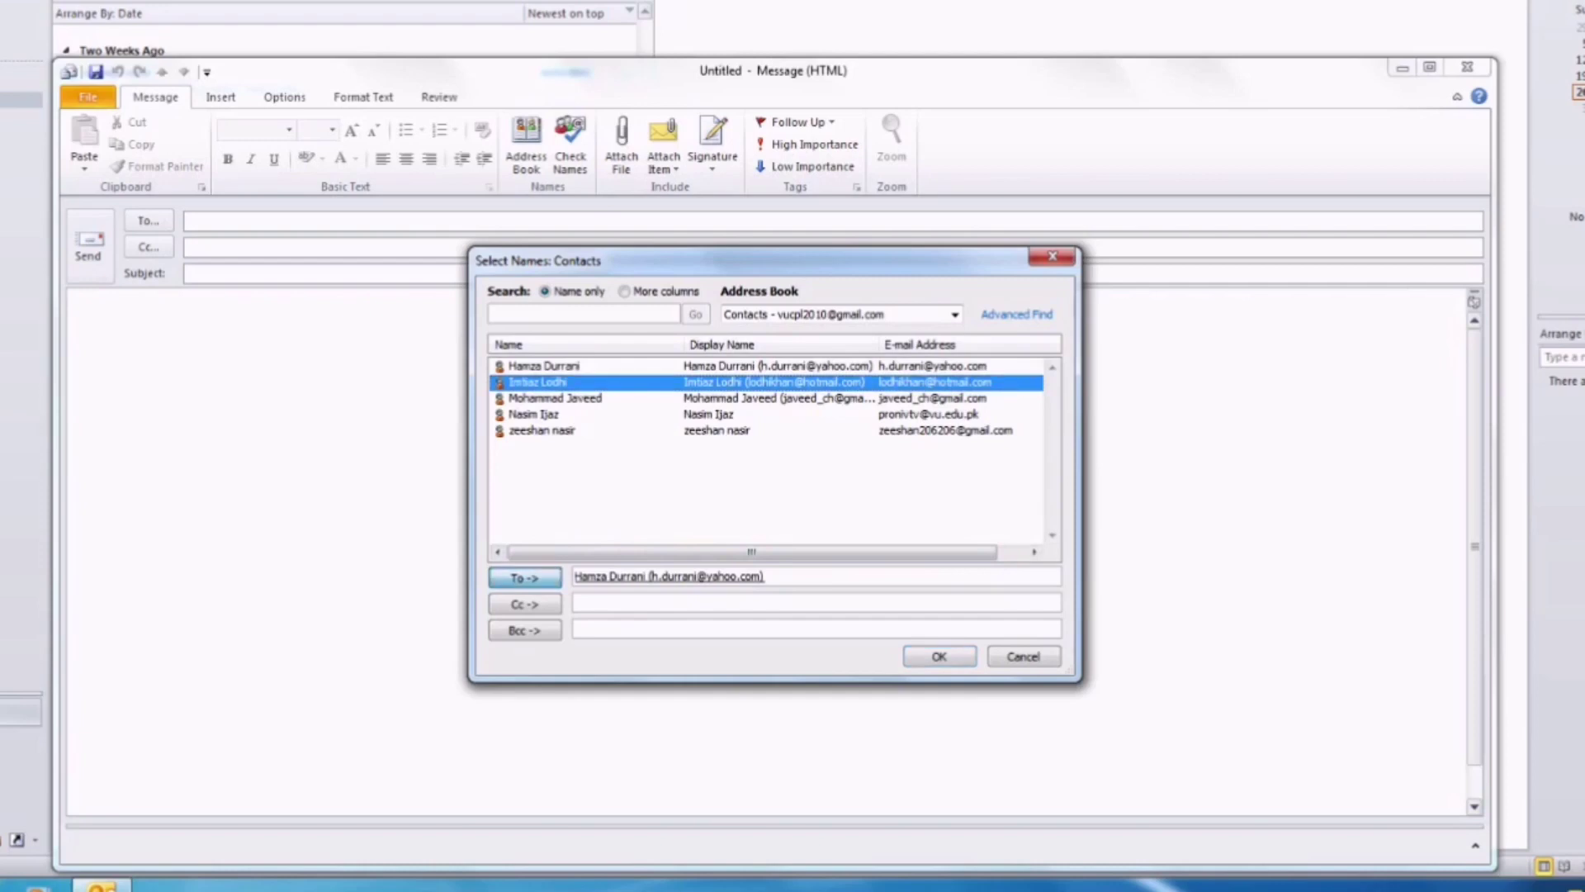
key("Return")
key("Down")
key("Return")
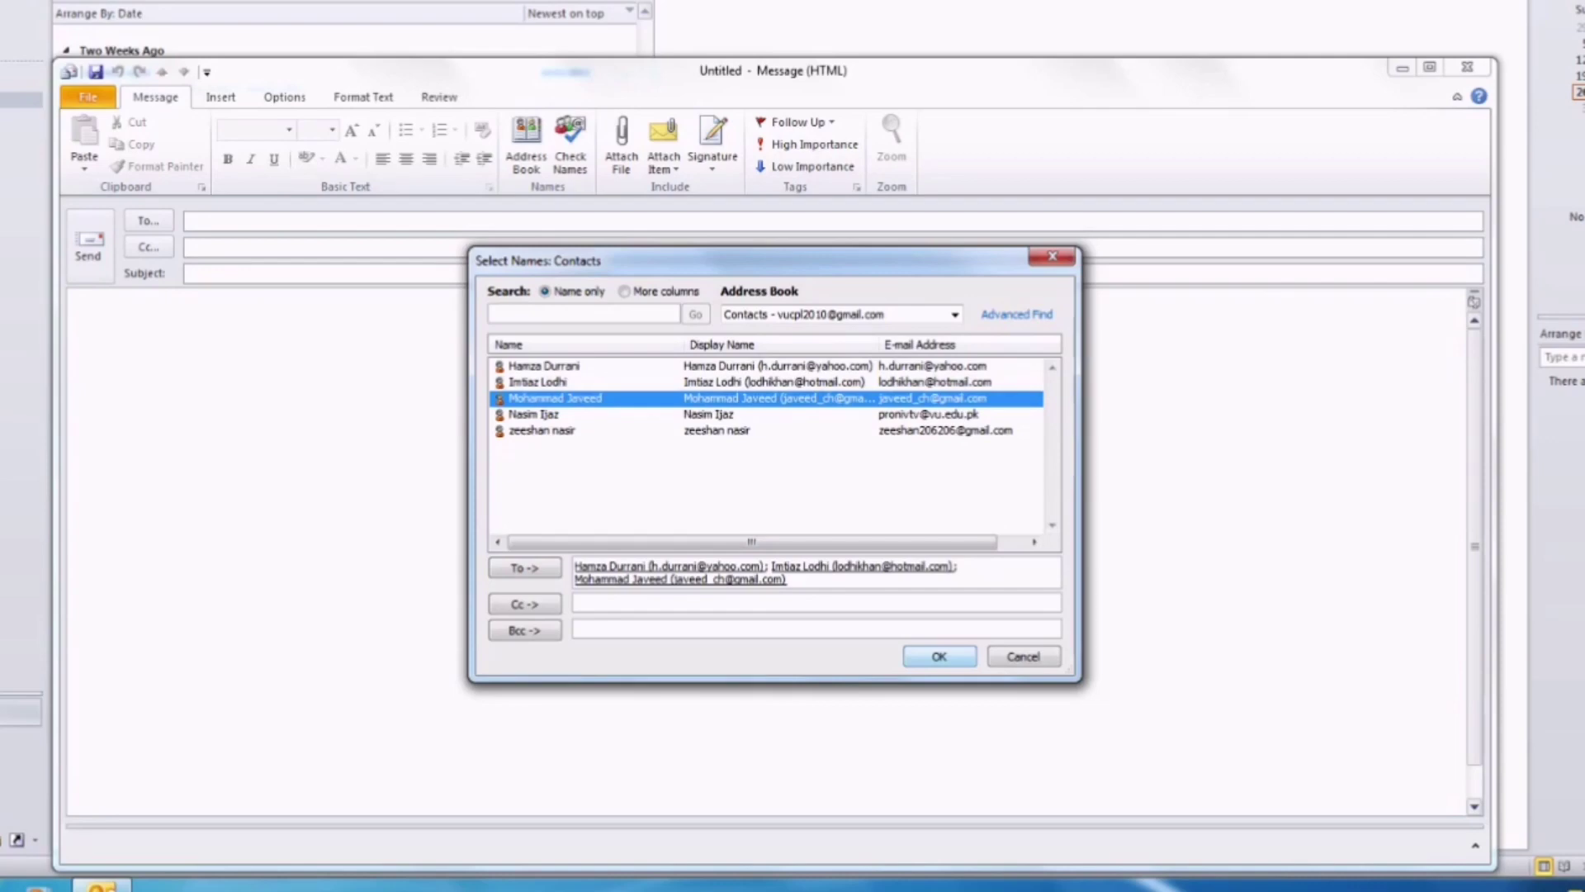
key("Return")
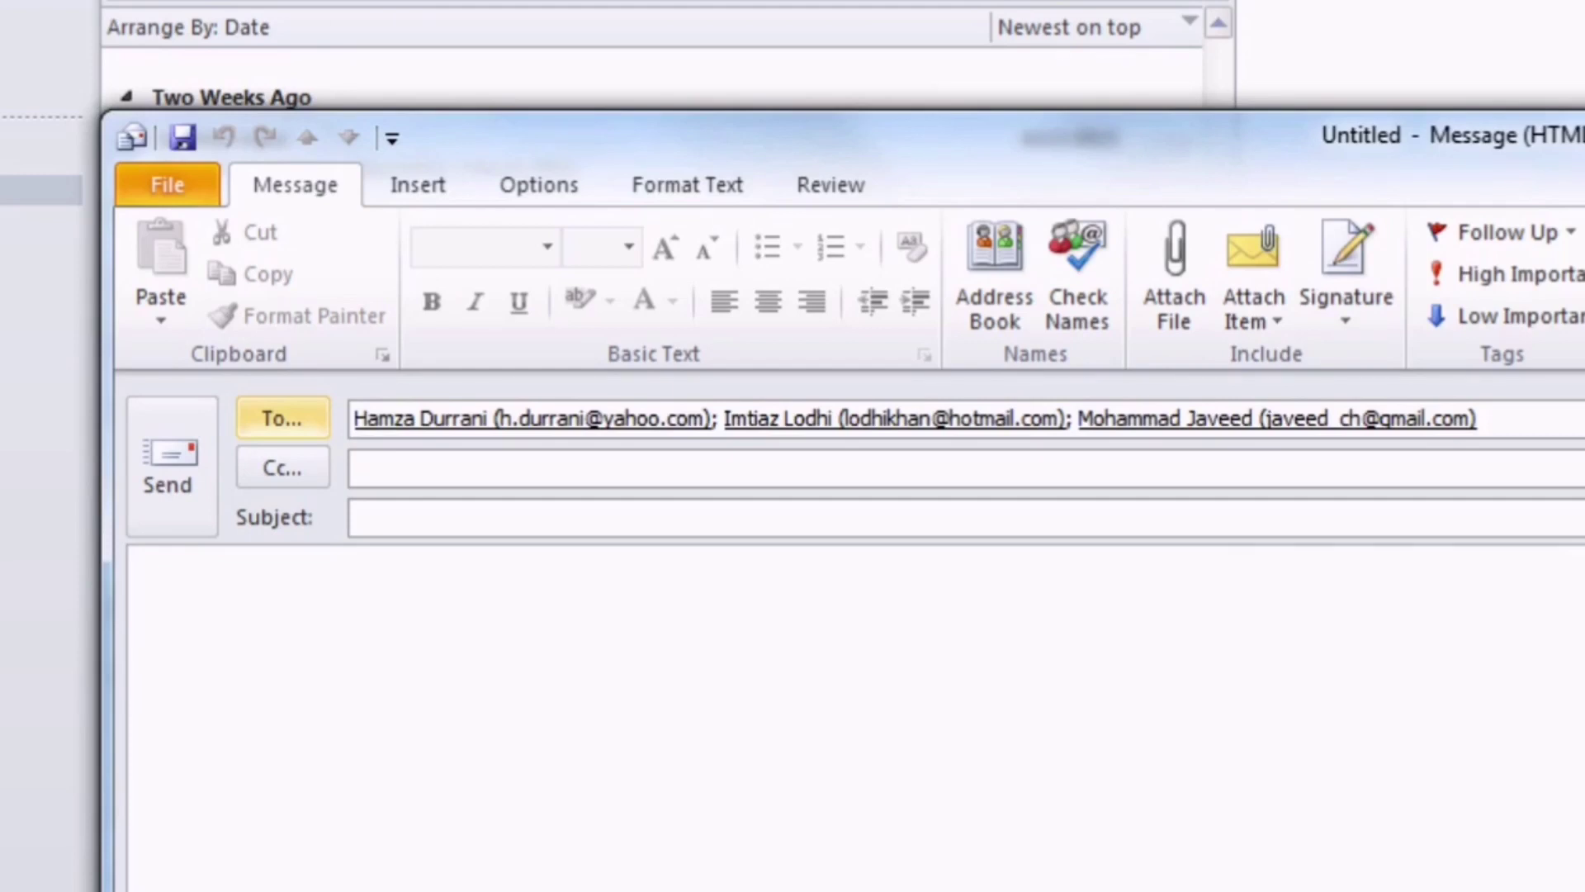
- Put the fourth contact on Cc and the last contact on Bcc
left_click(282, 467)
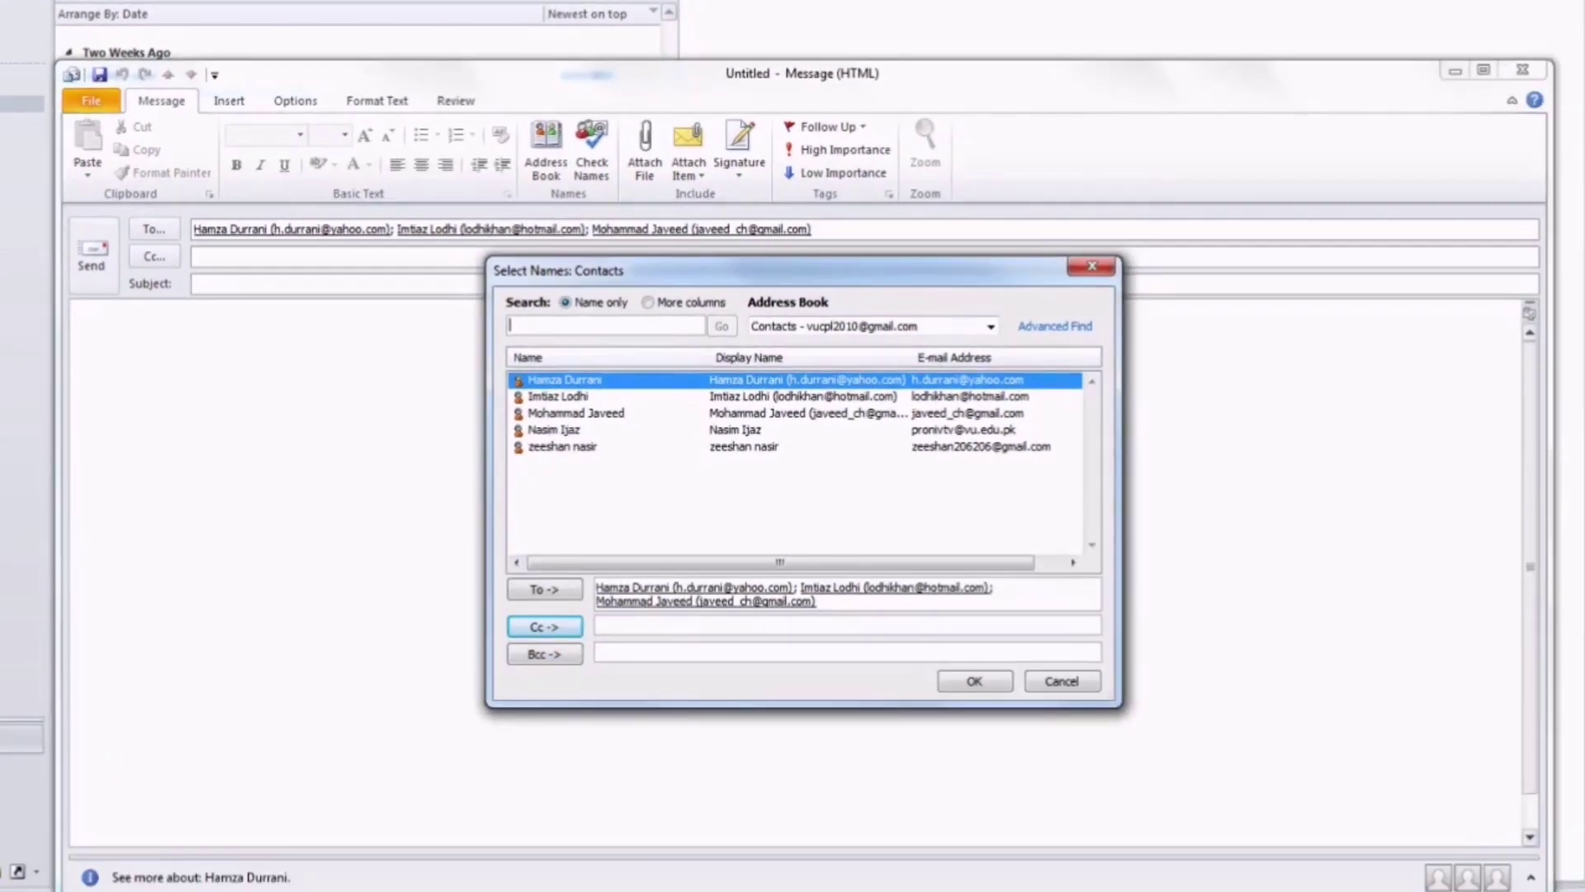
left_click(553, 429)
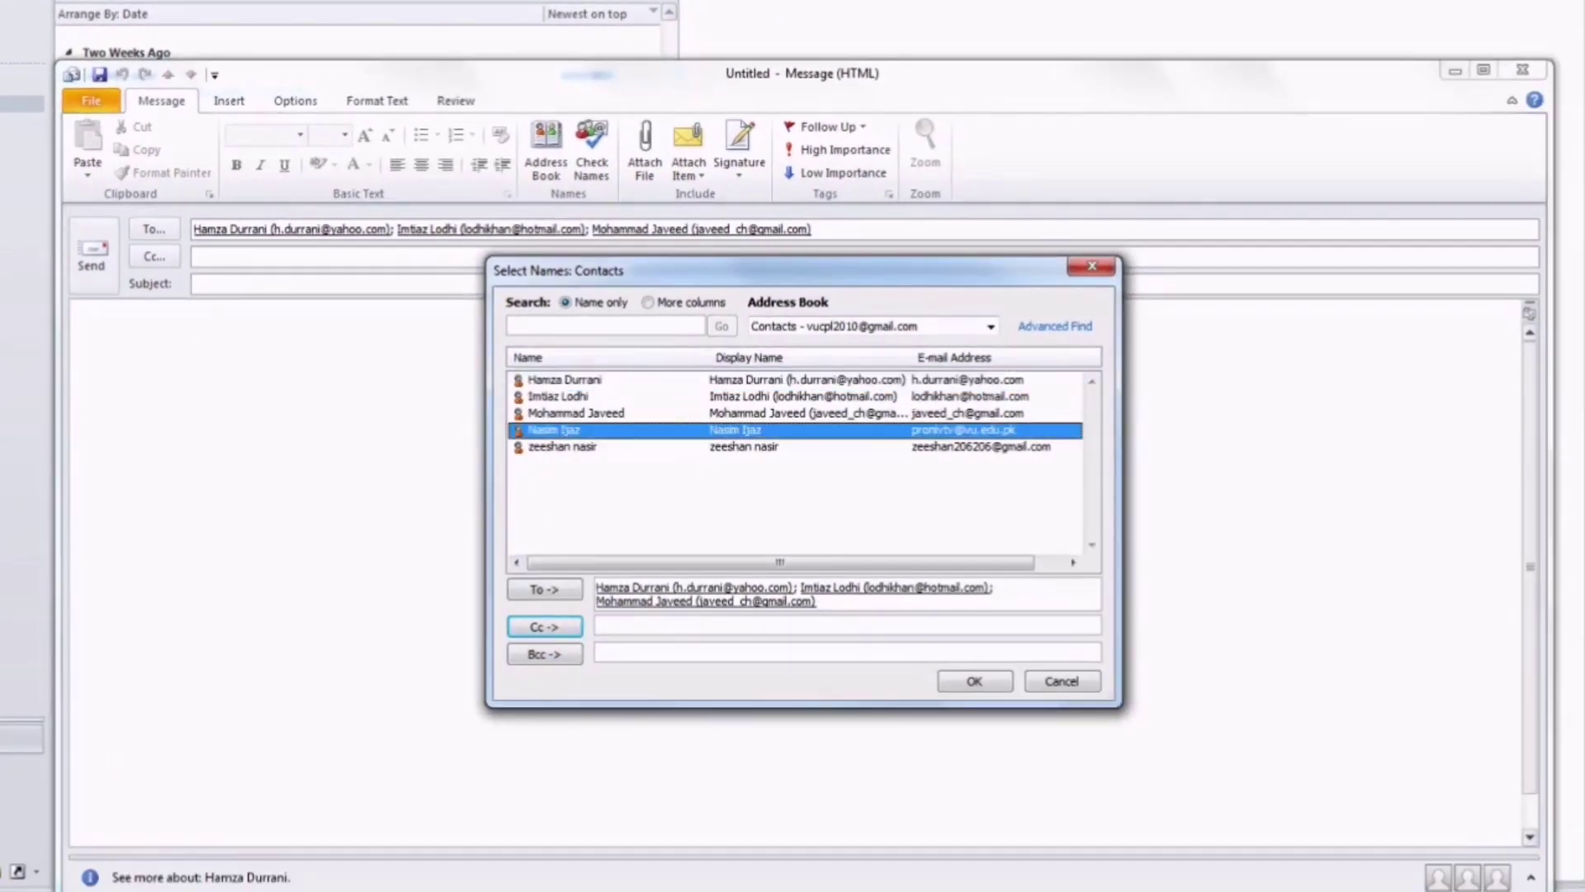
left_click(544, 627)
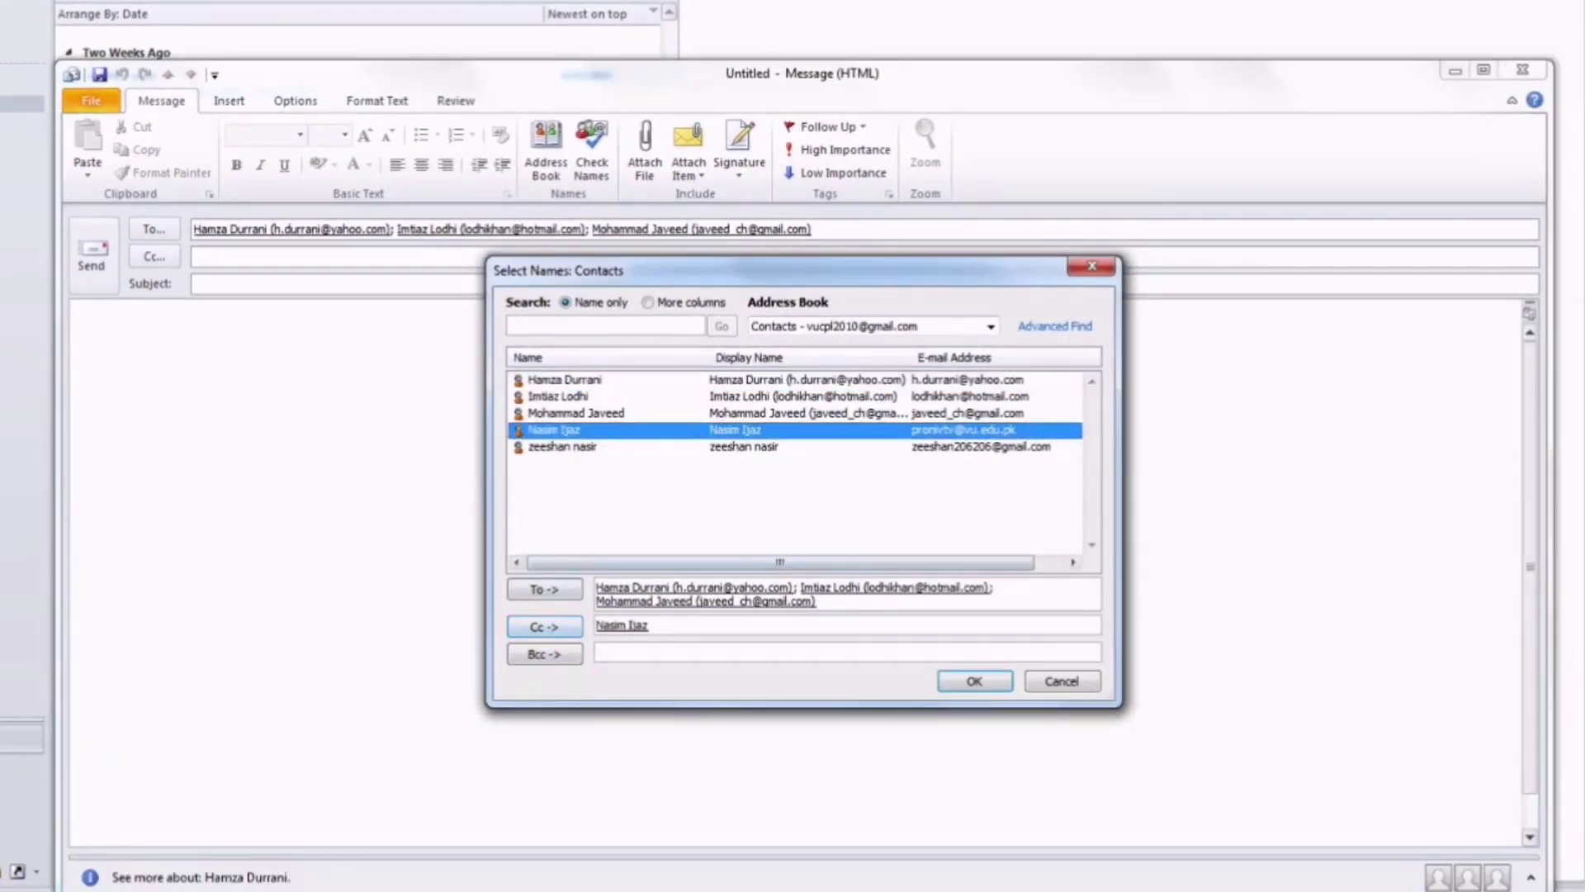
left_click(562, 446)
left_click(544, 654)
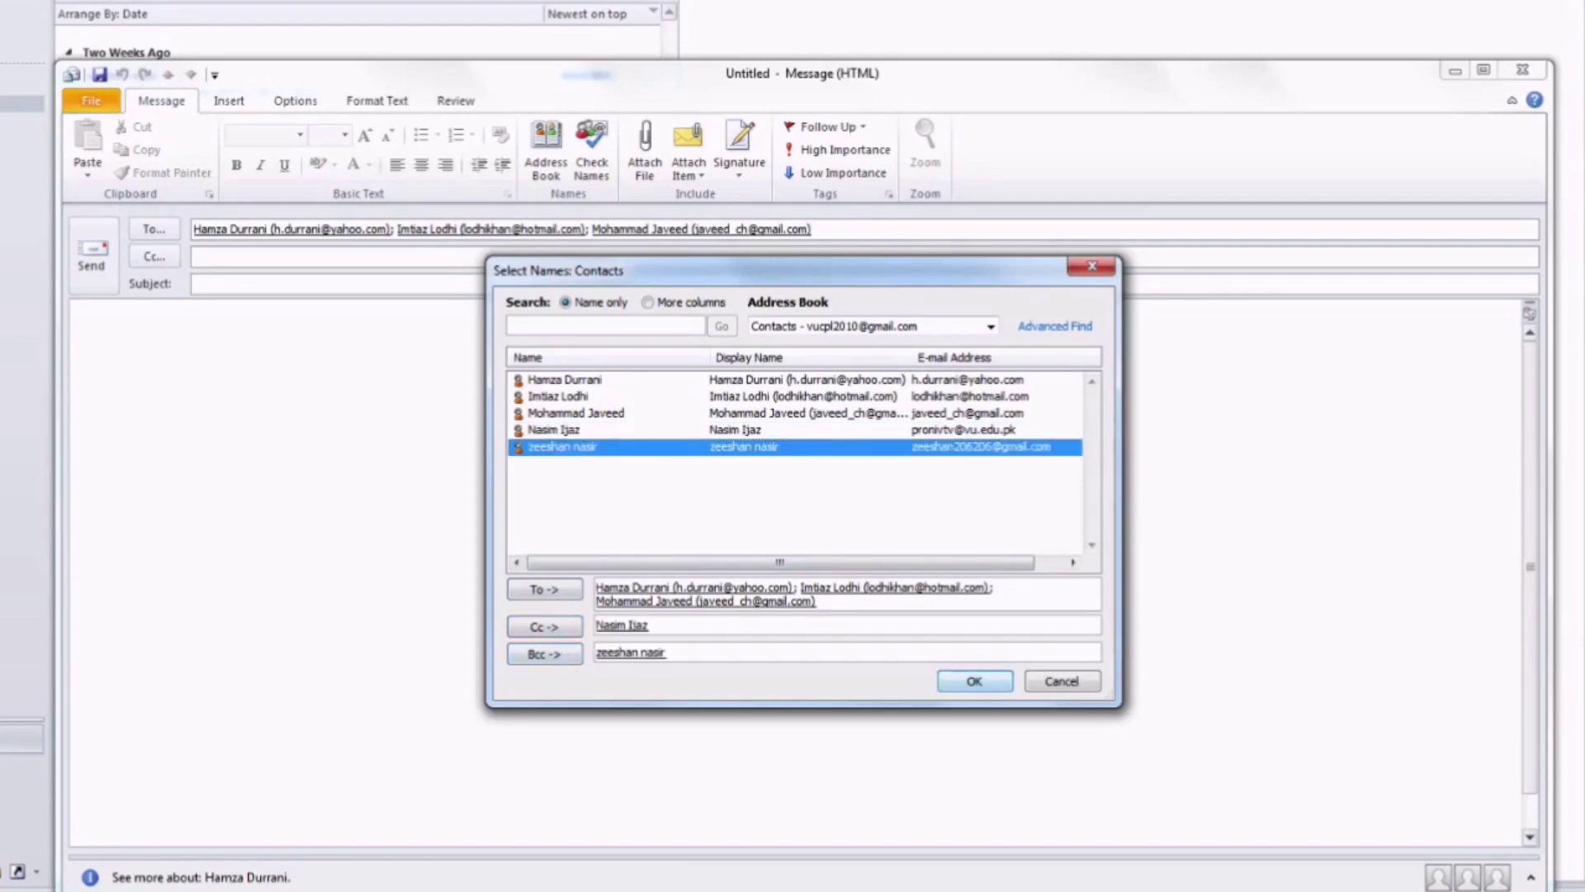
left_click(974, 681)
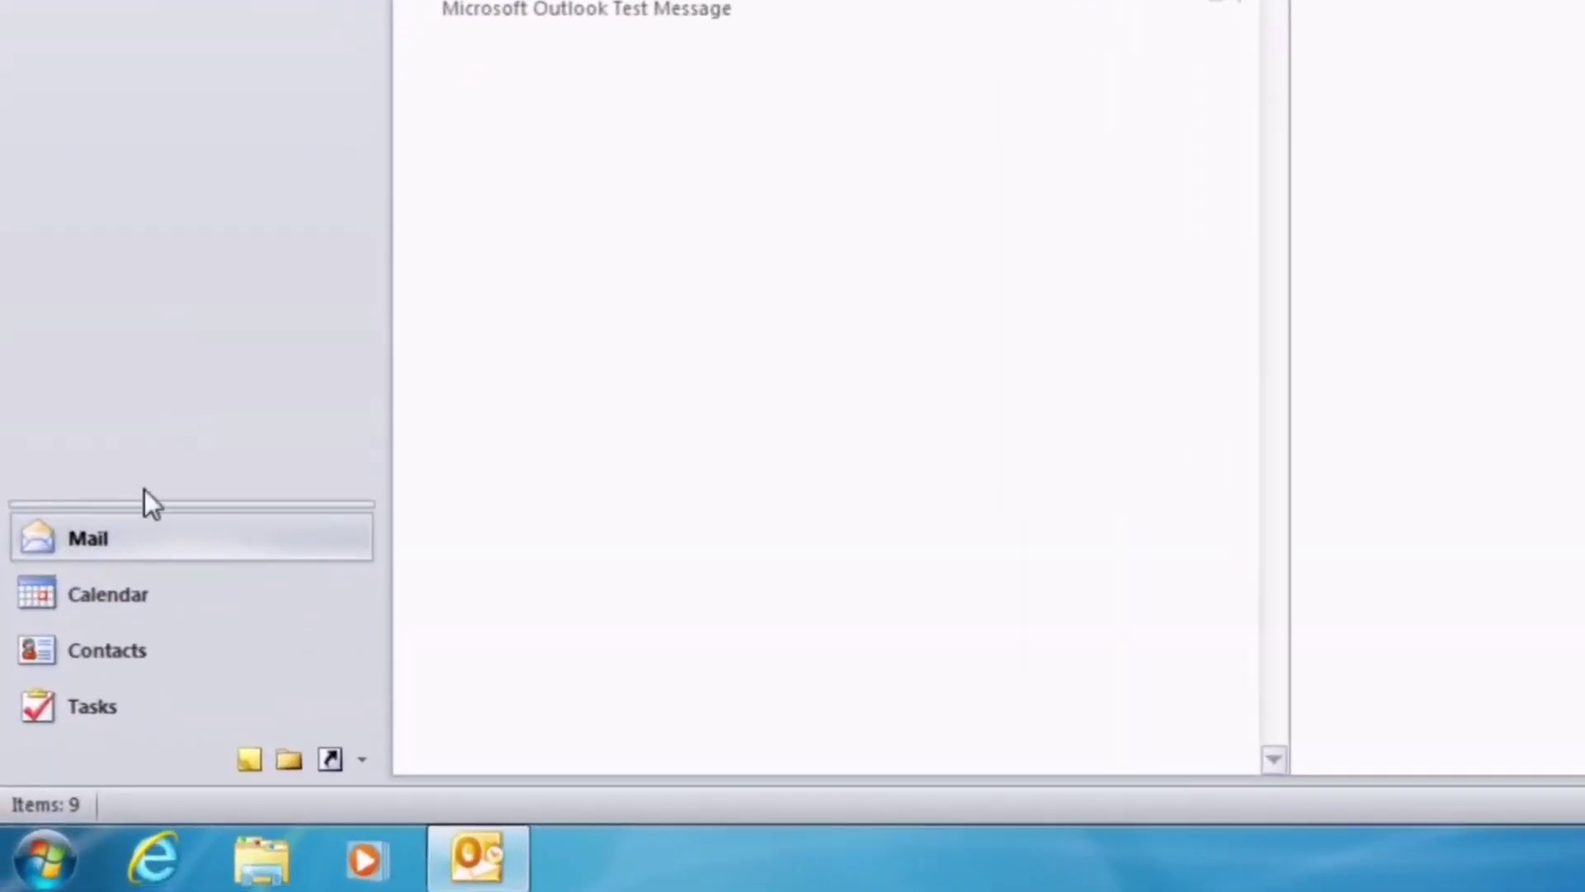
- Reopen the Friends group from Contacts and select its first member
left_click(126, 662)
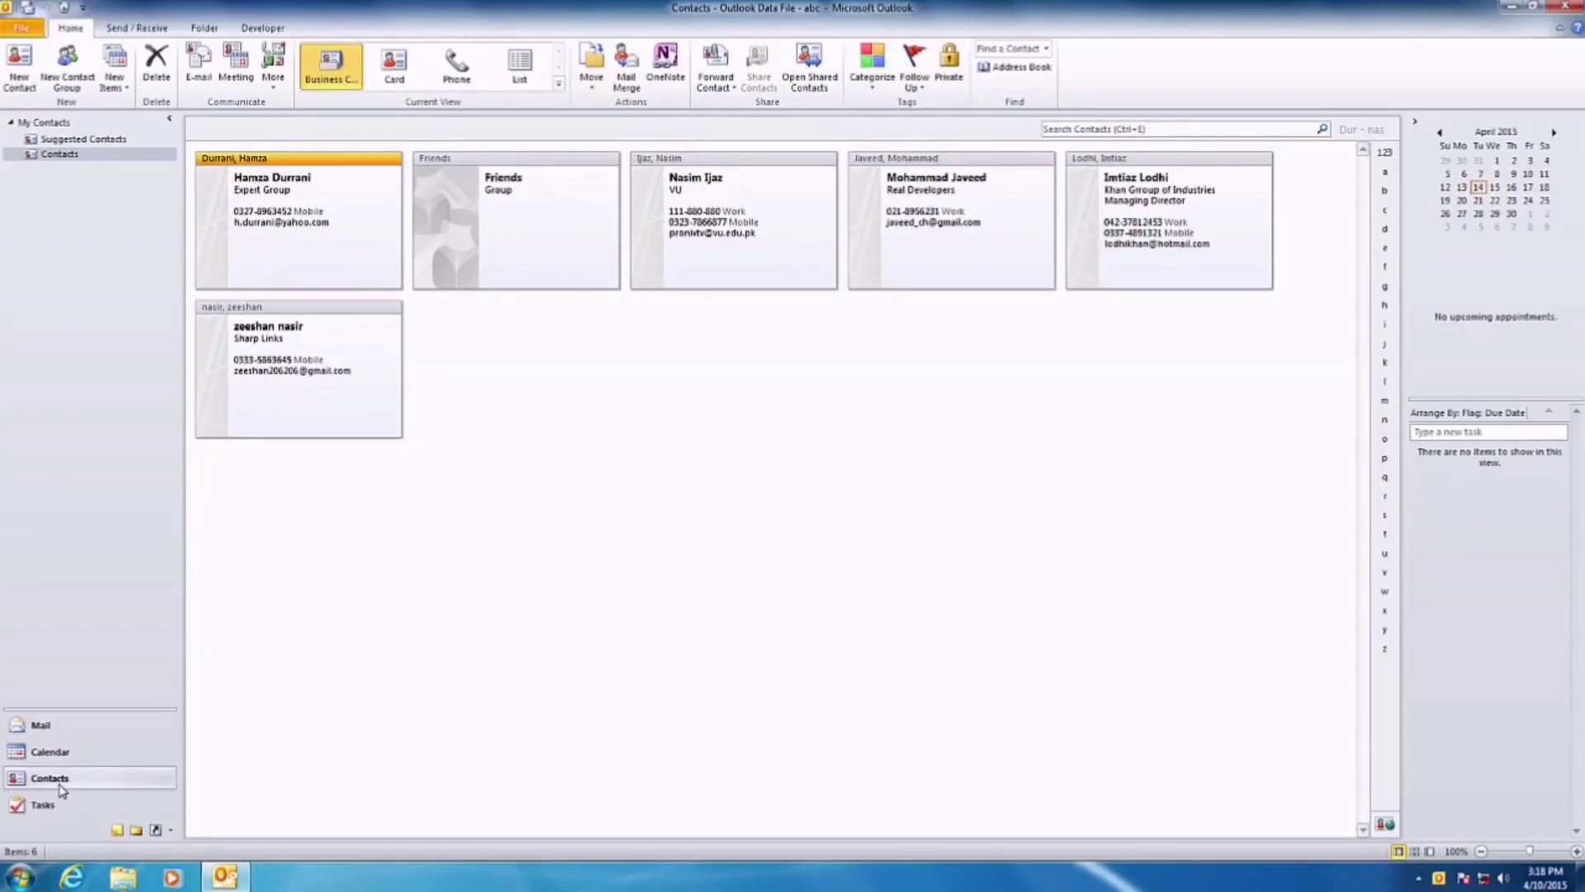
double_click(467, 266)
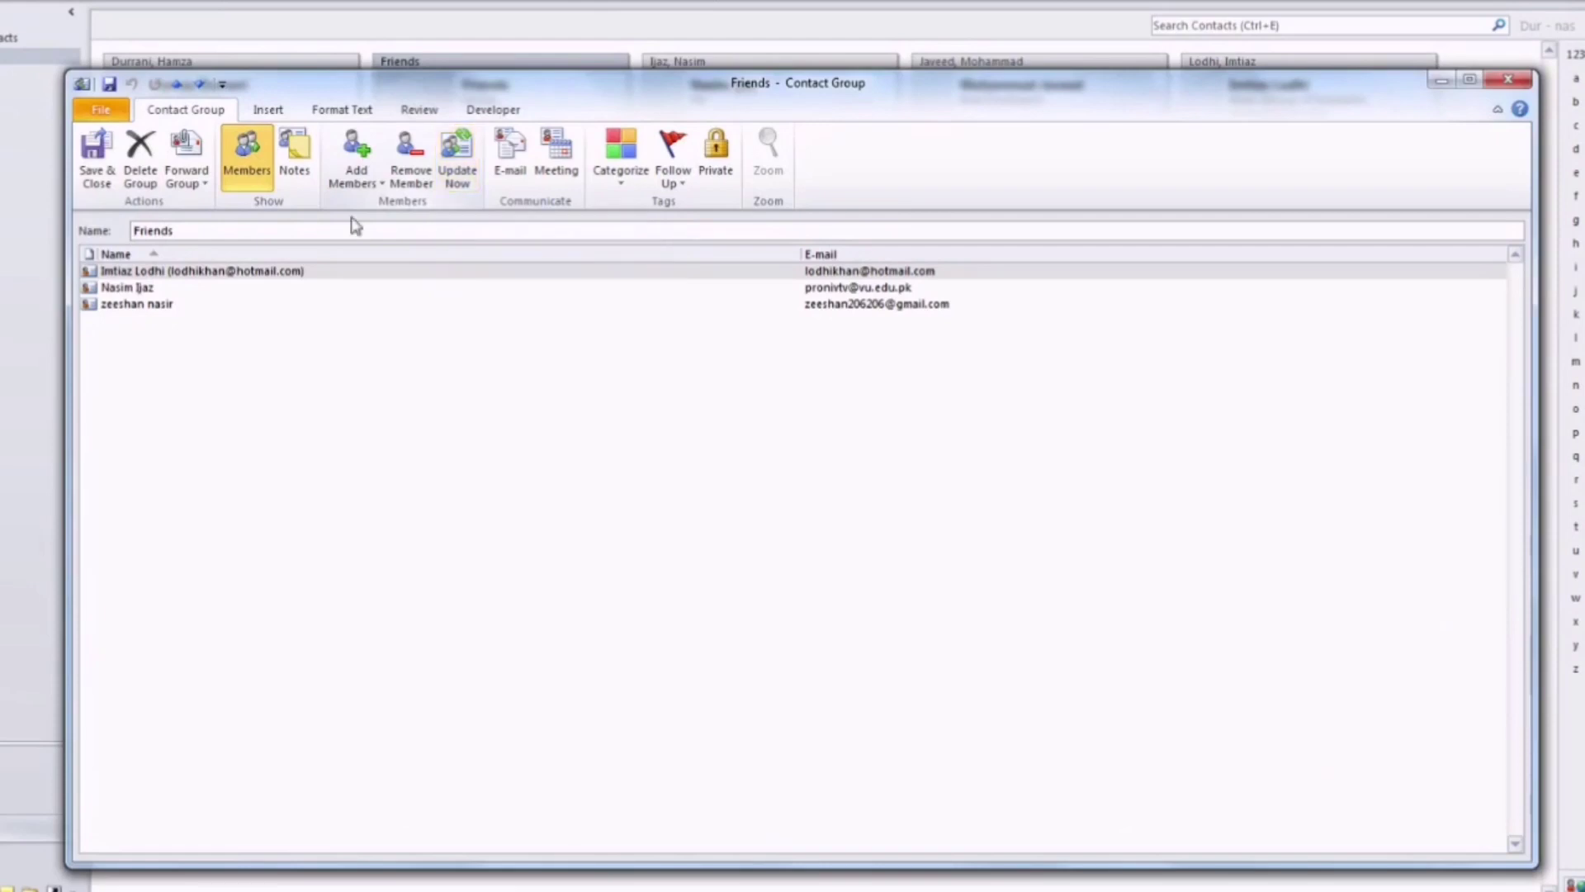
left_click(287, 275)
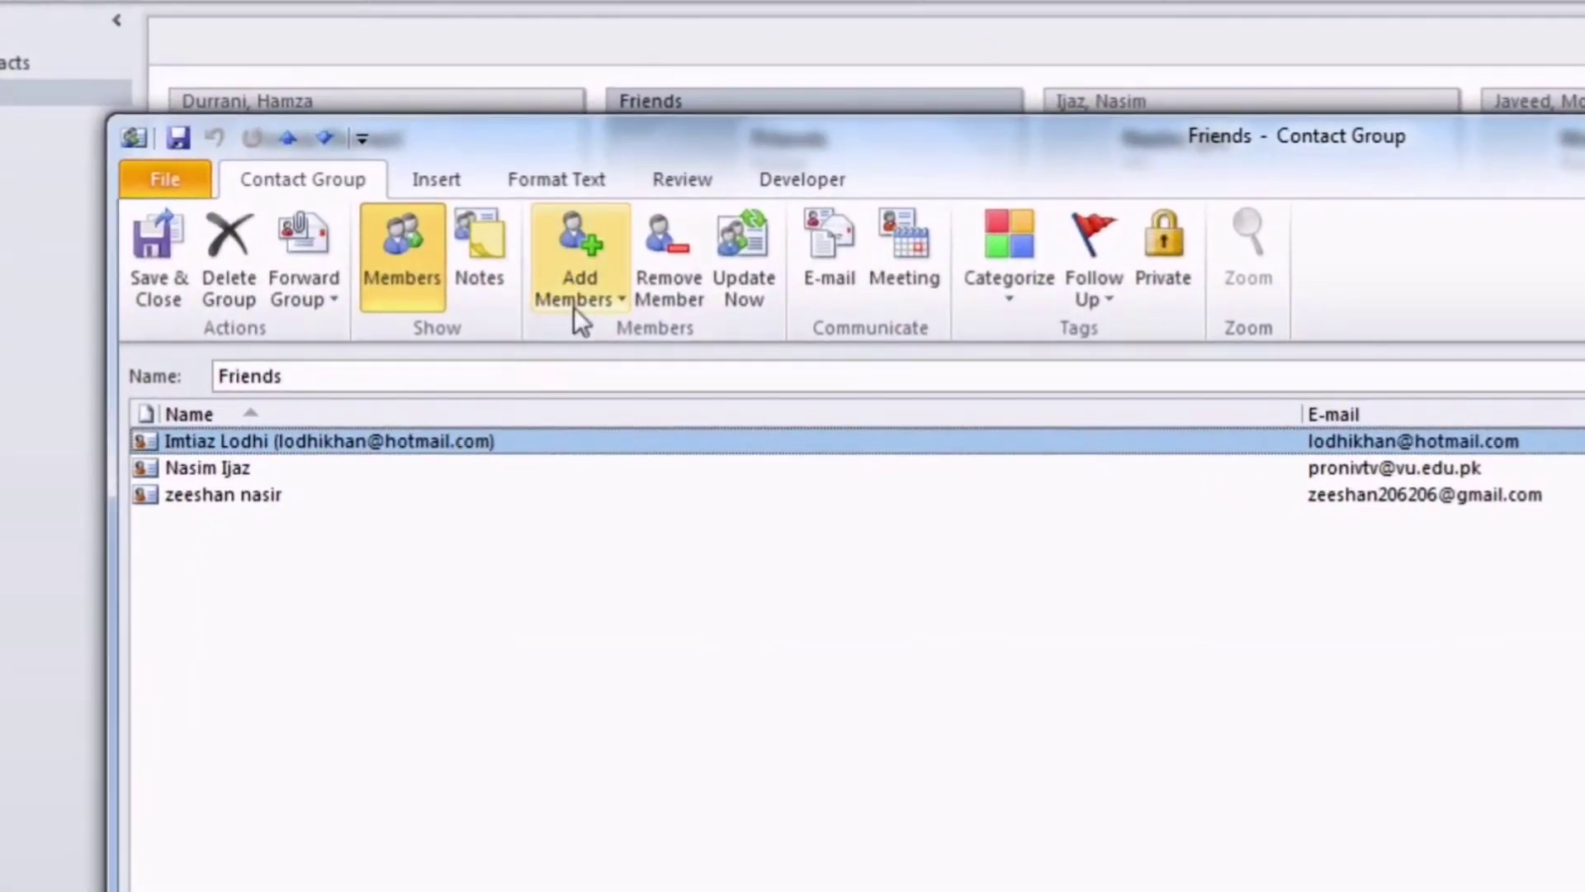
- Remove the first member from Friends, then request deletion of the whole group
left_click(681, 290)
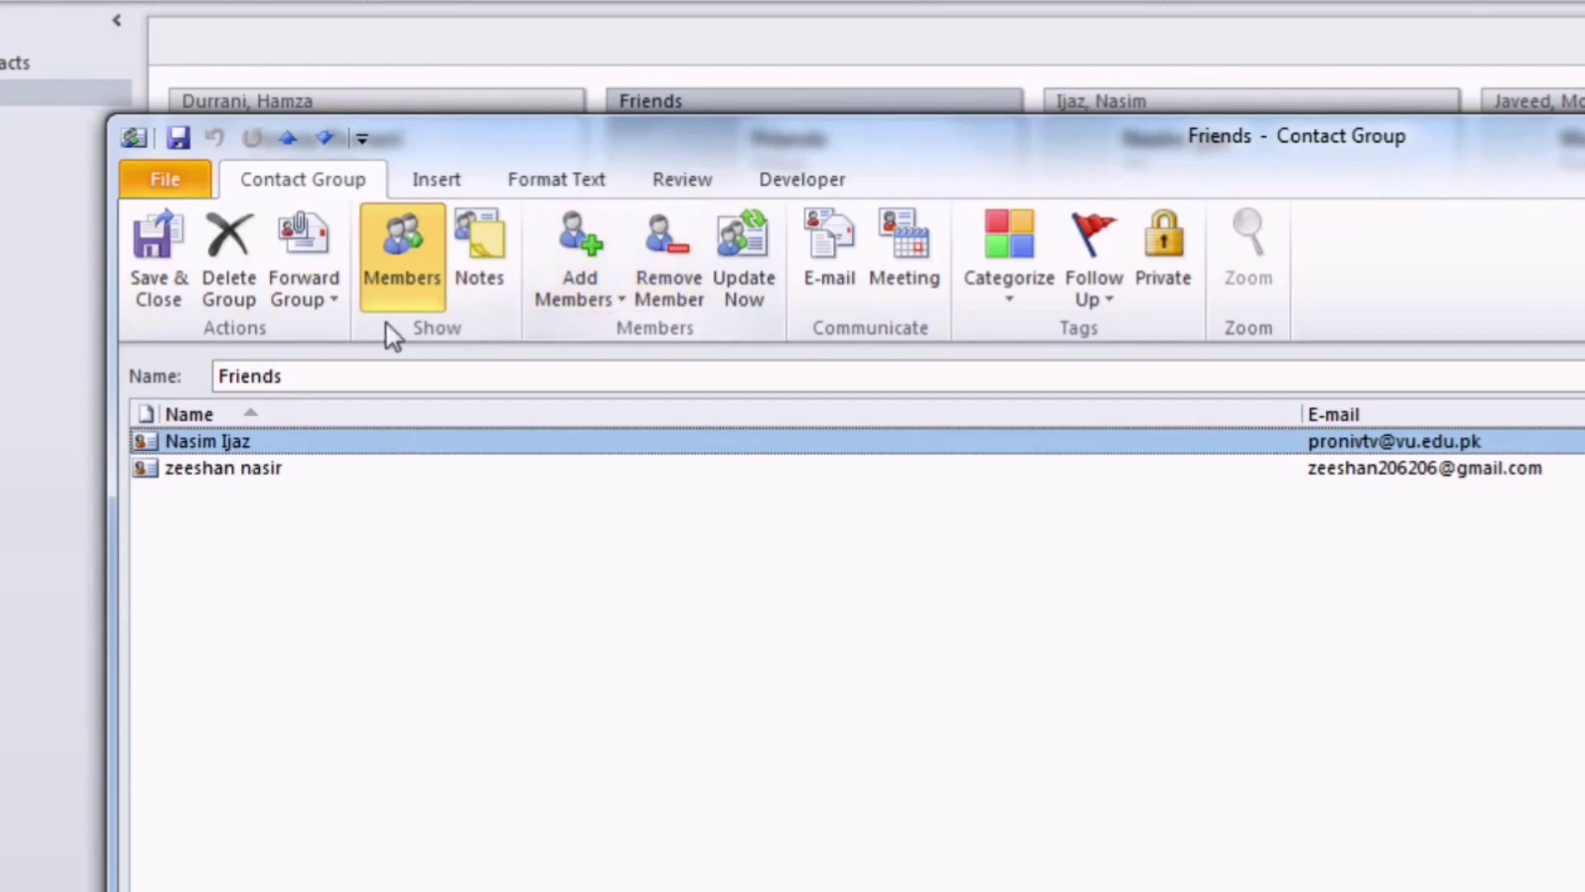
left_click(225, 299)
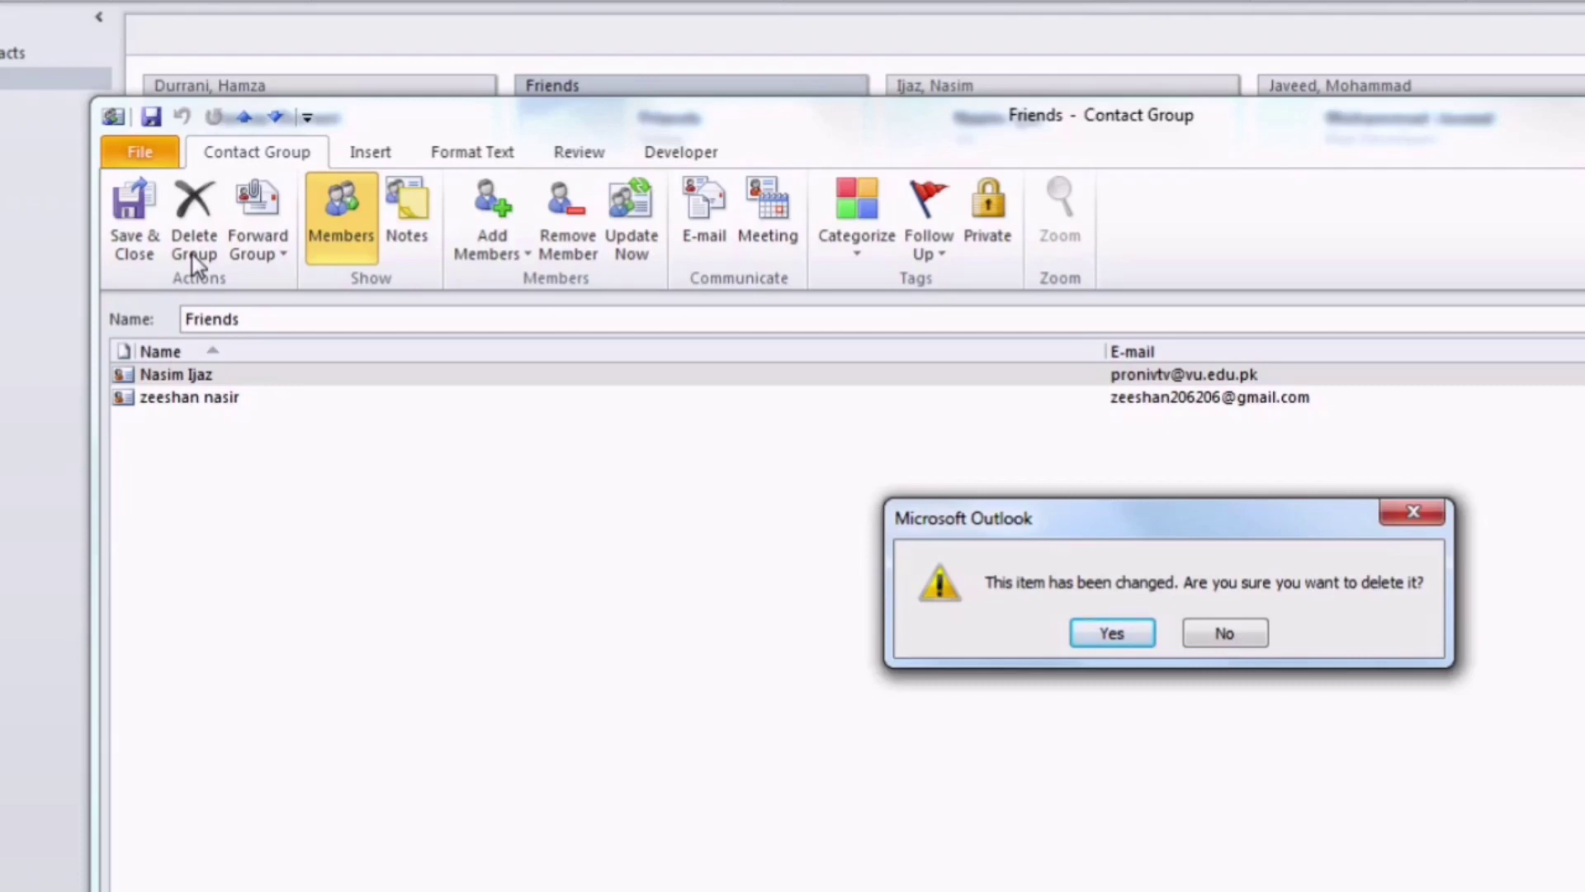
- Confirm both prompts to delete the Friends contact group despite its unsaved changes
left_click(1141, 638)
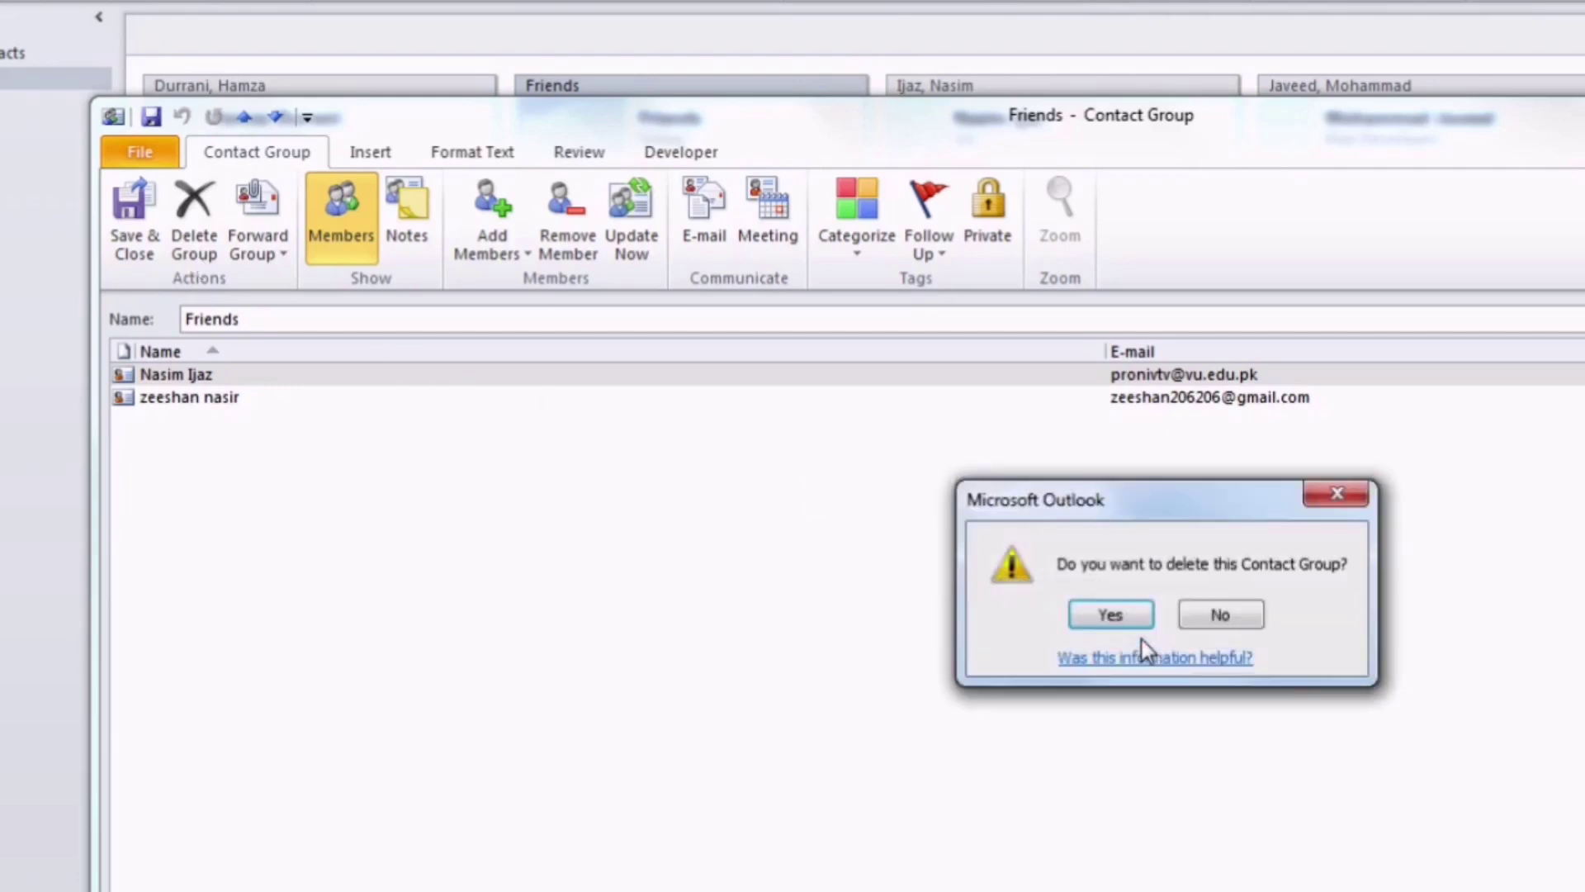
left_click(1136, 623)
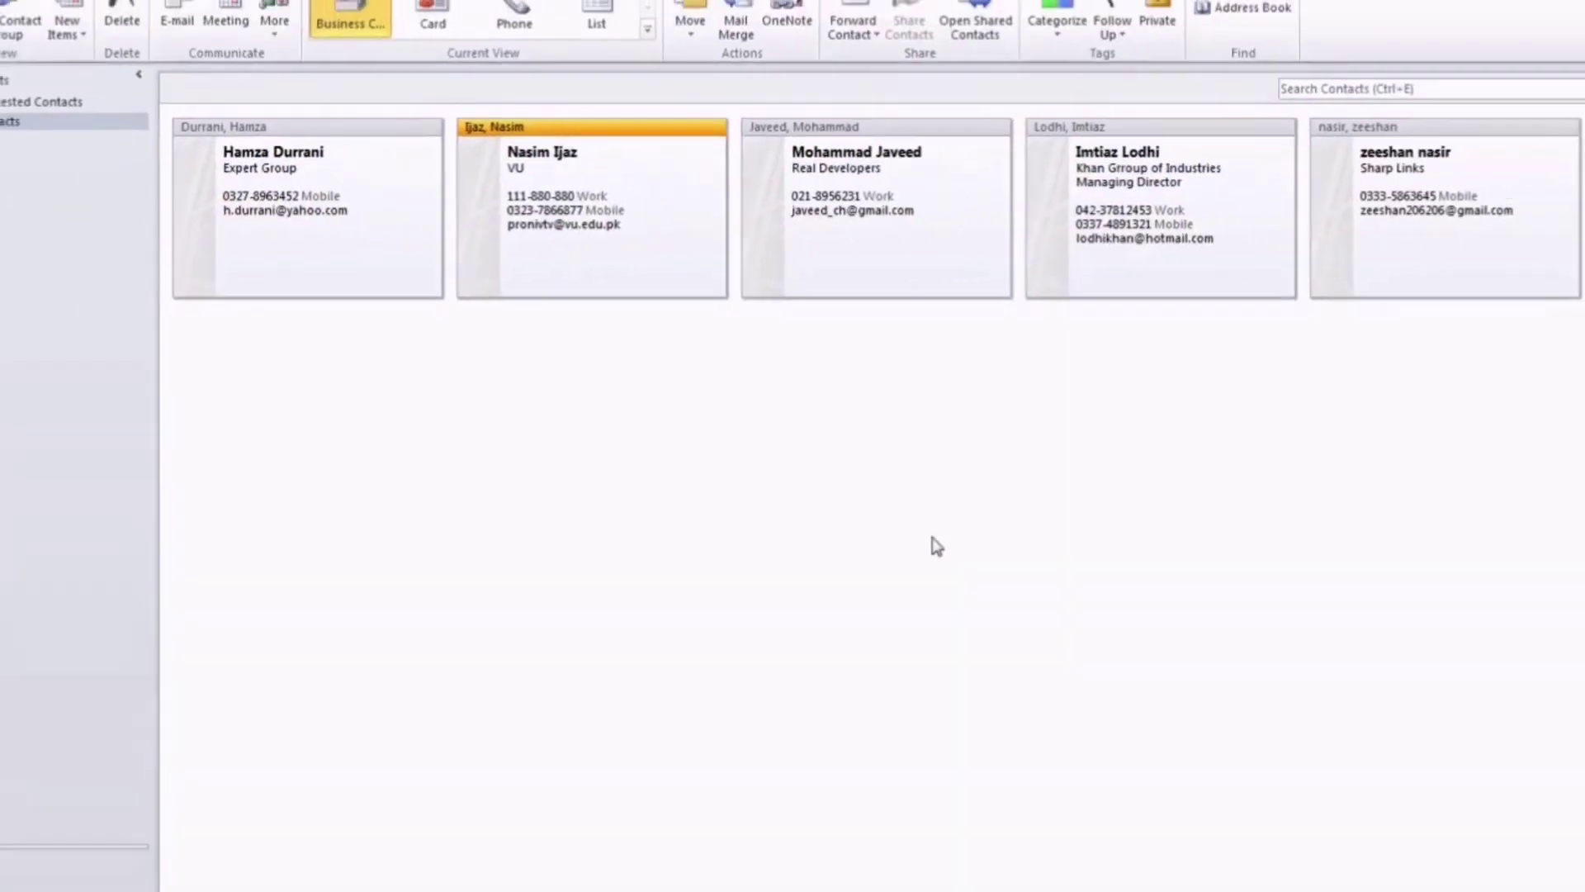
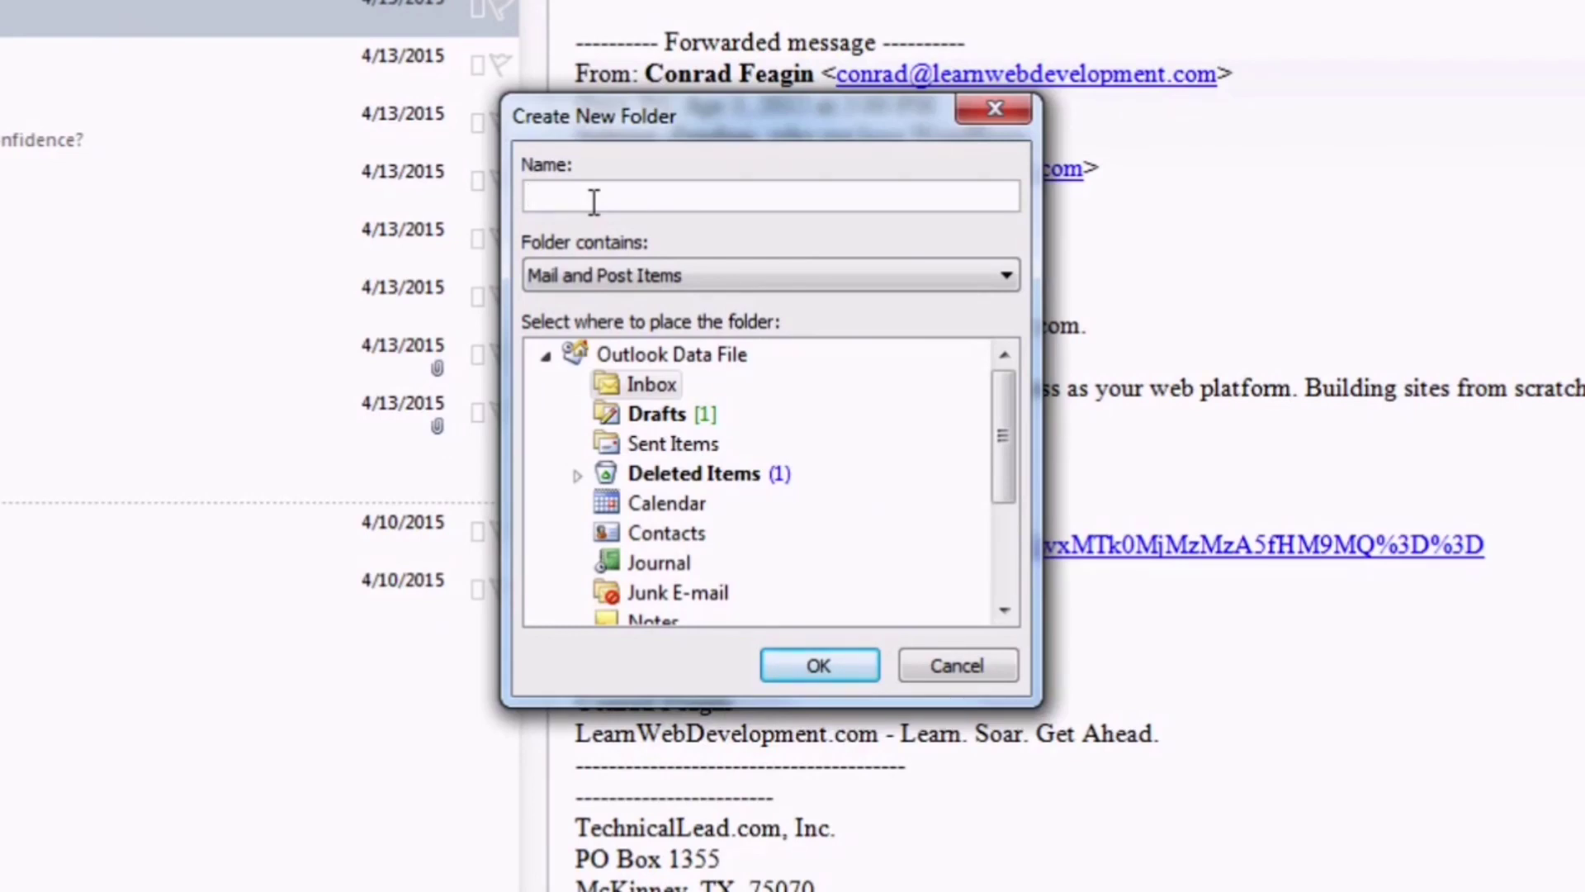
- Create a folder named CPL for Mail and Post Items inside Personal Folder
type("CPL")
left_click(1009, 289)
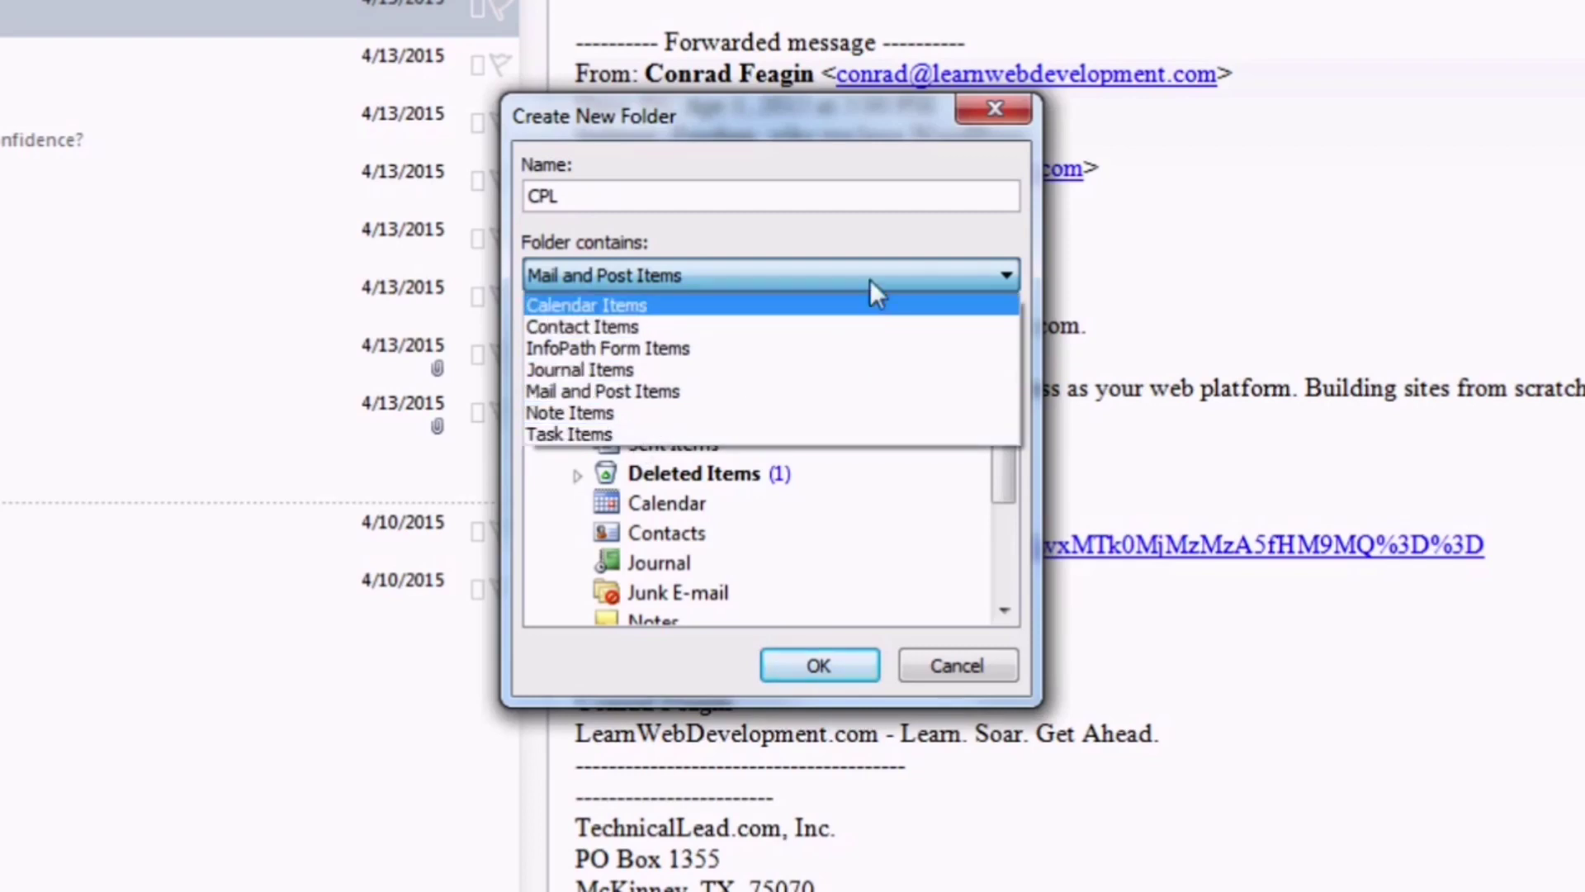
left_click(1005, 285)
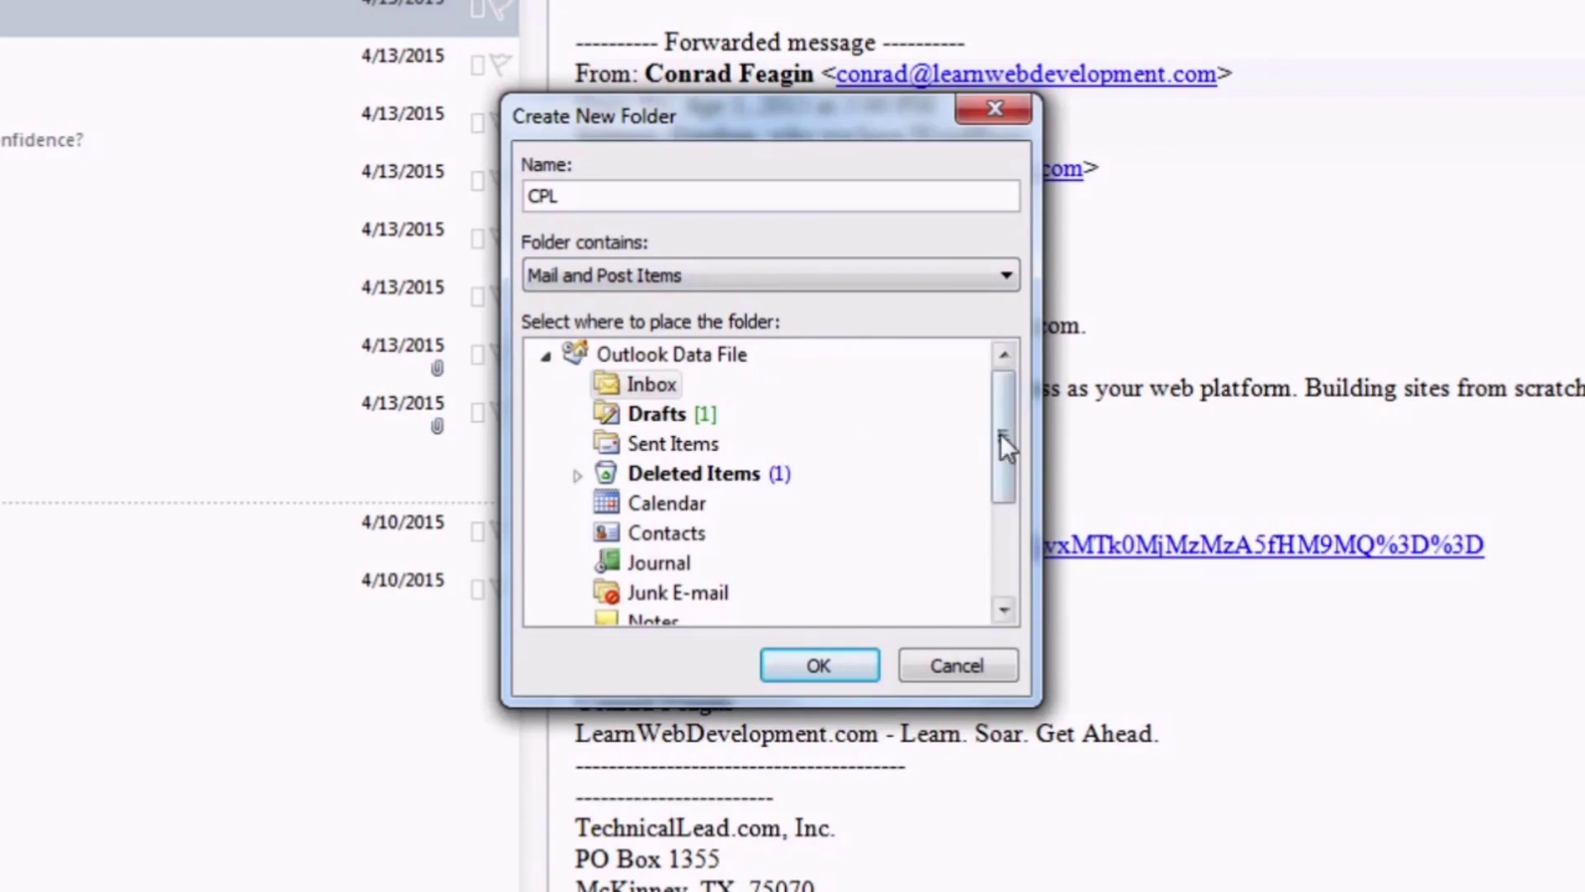
left_click_drag(1008, 437, 1014, 542)
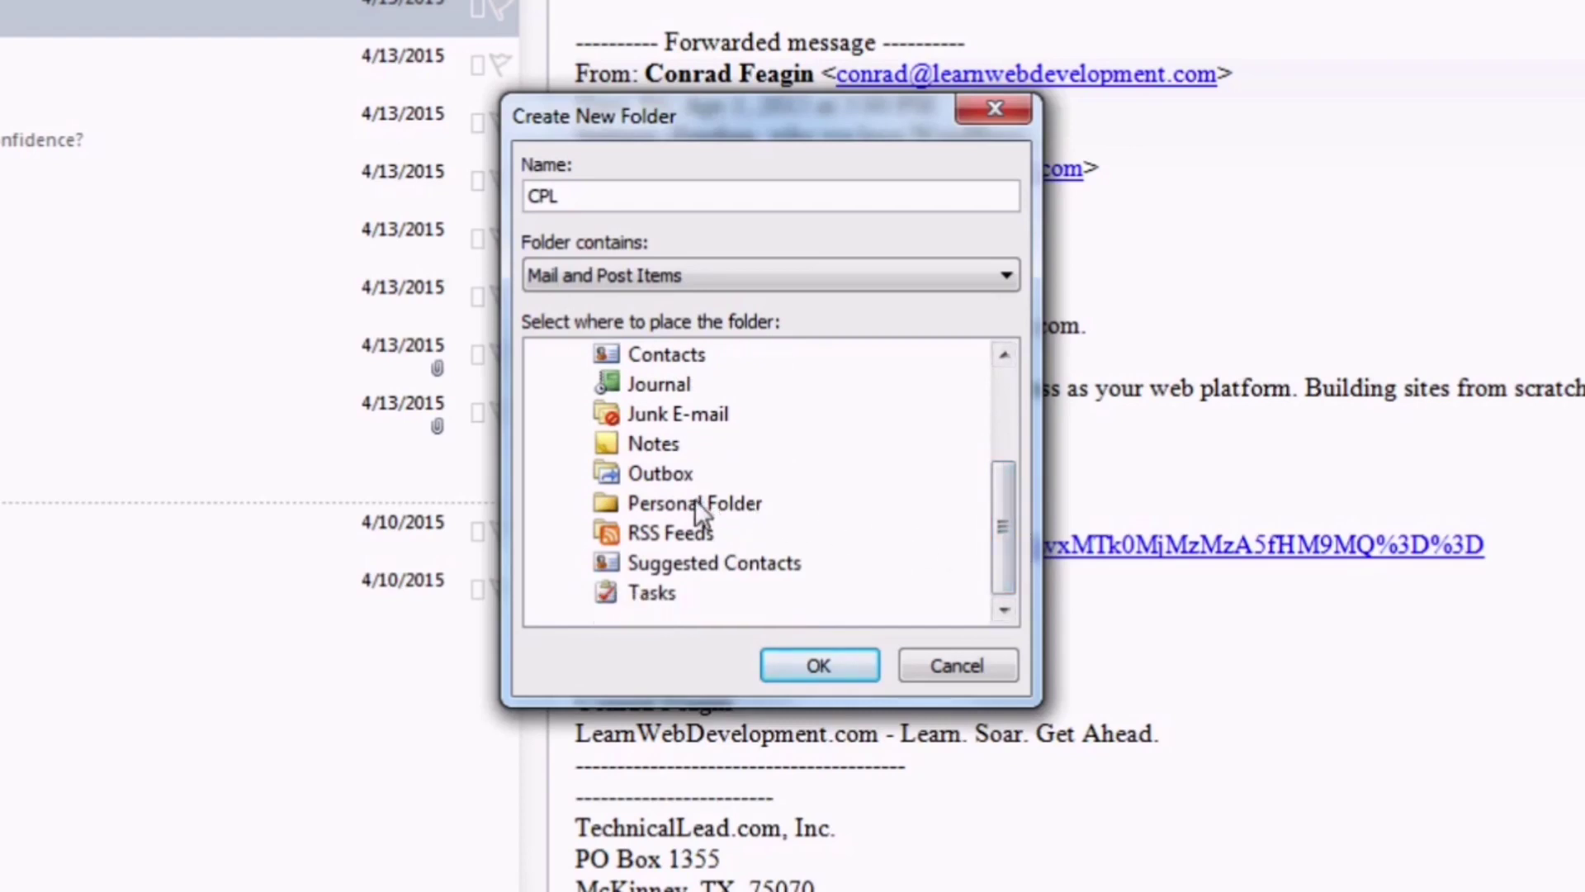
left_click(609, 513)
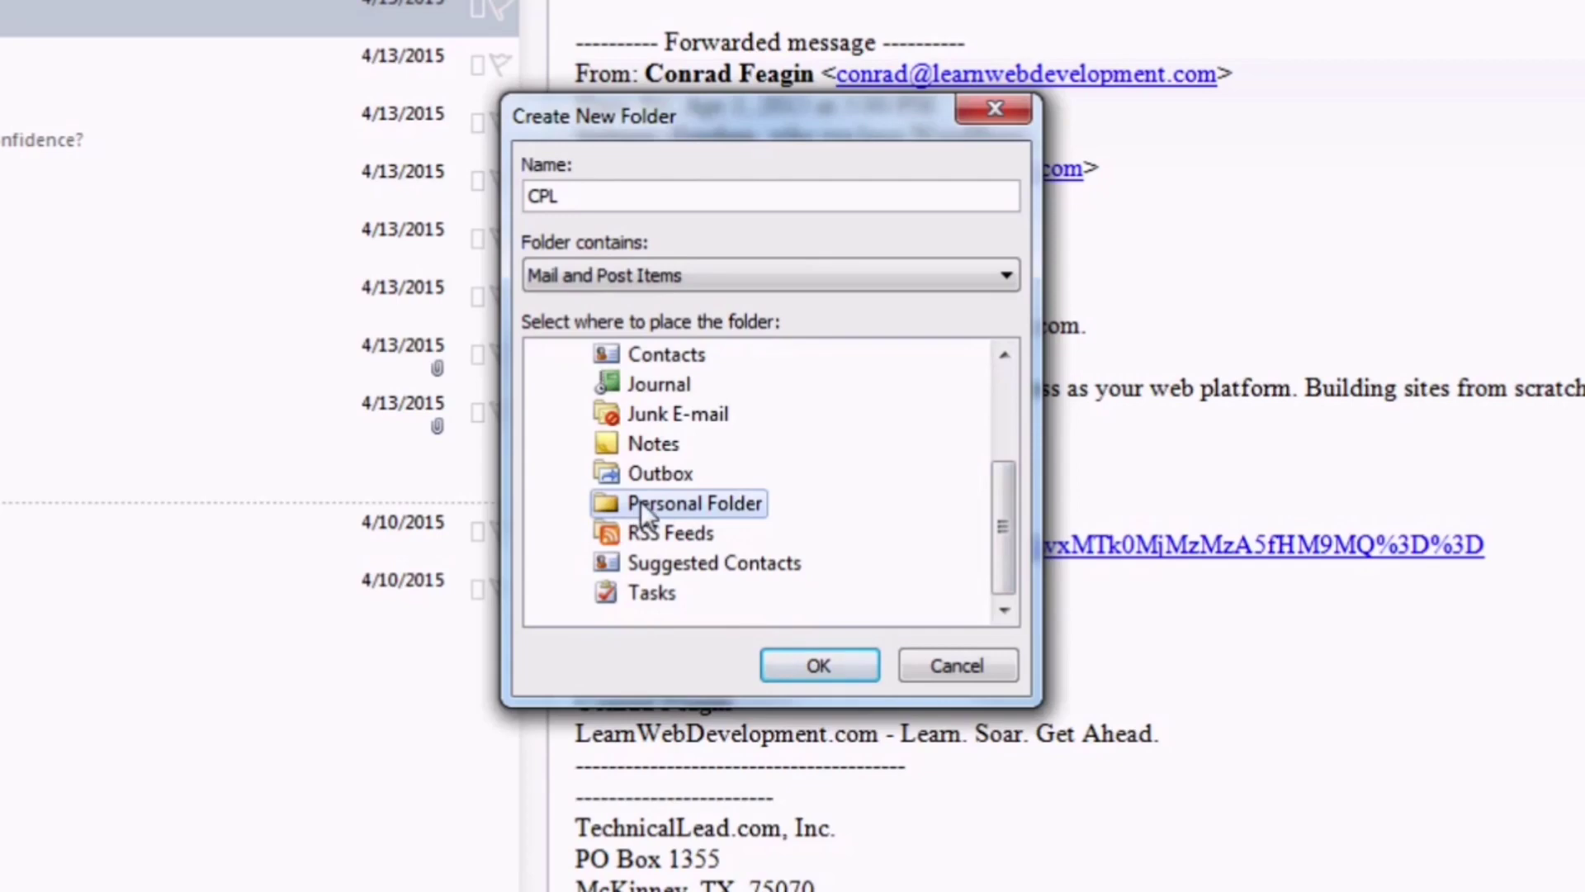
left_click(841, 667)
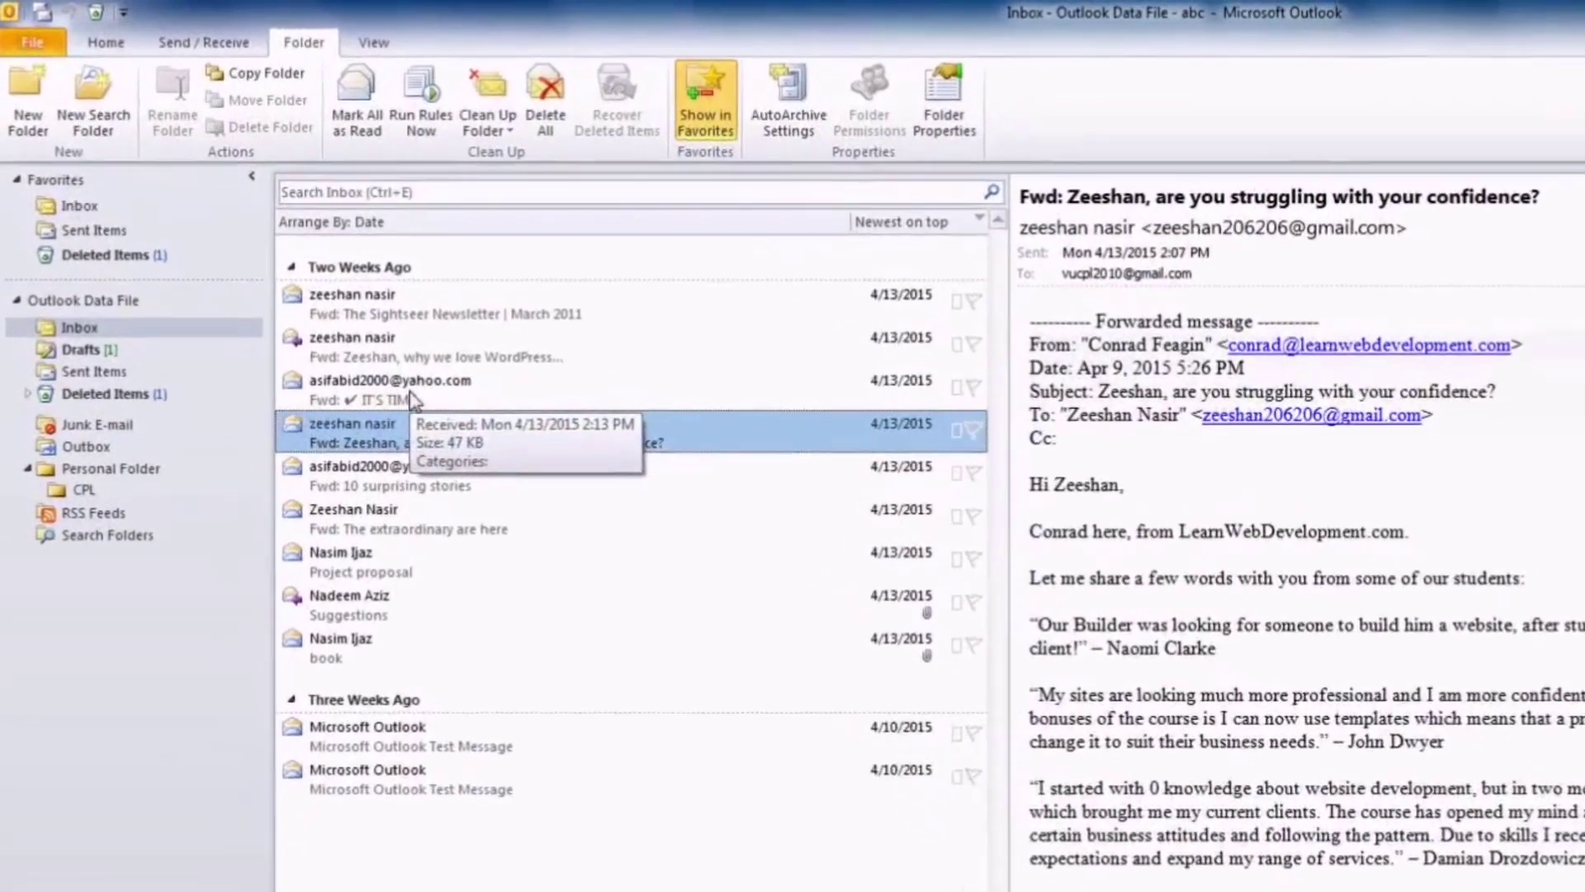
- Move the 'Fwd: IT'S TIME' message from the Inbox into the Junk E-mail folder
left_click(282, 271)
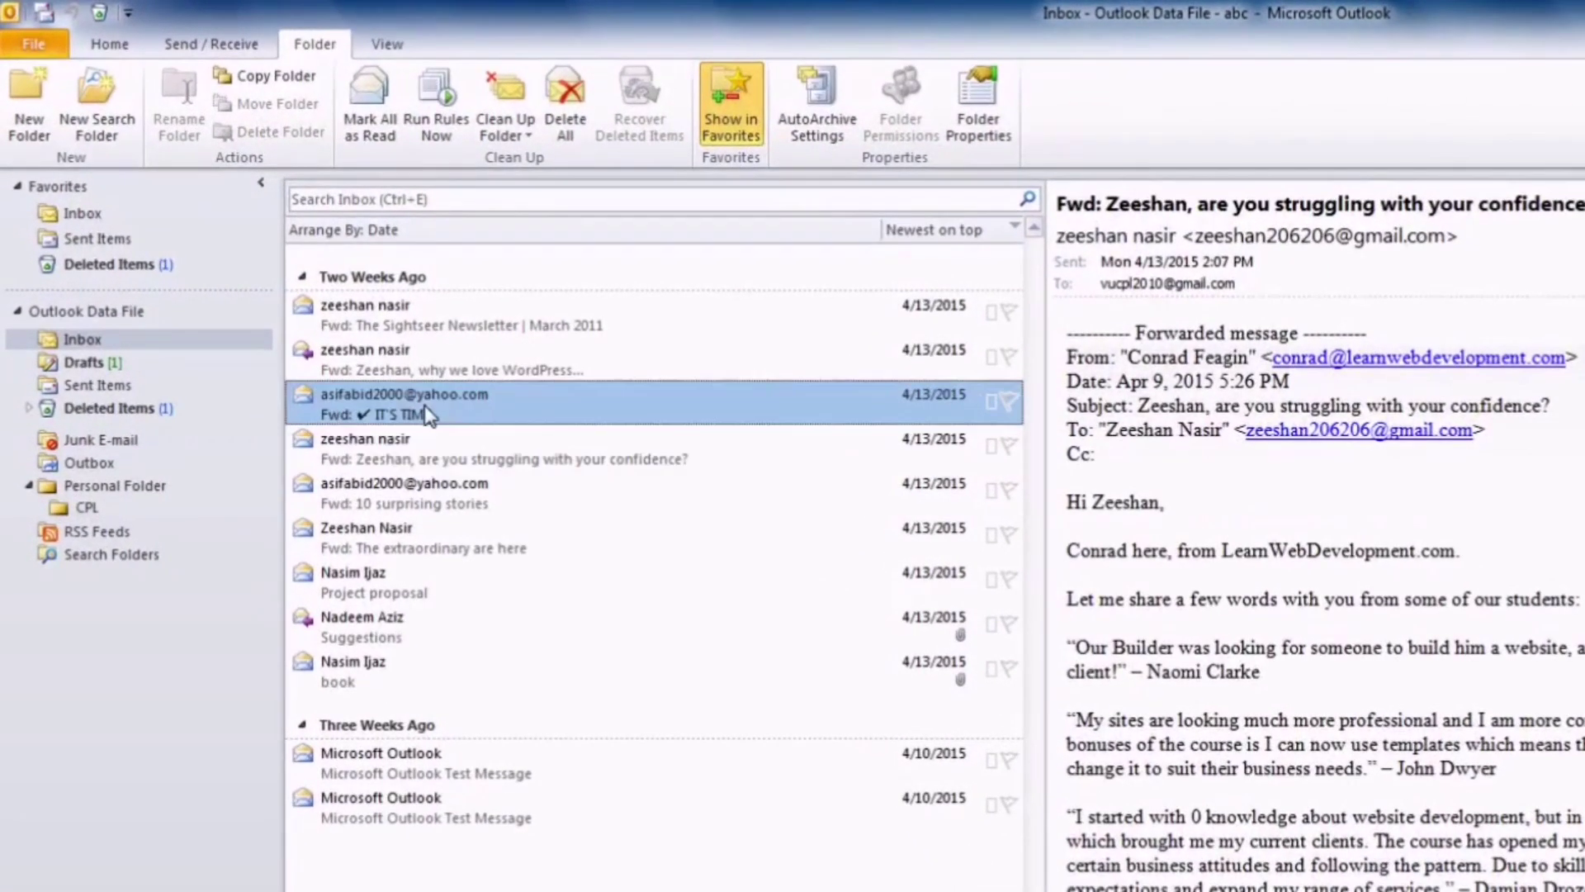
right_click(429, 415)
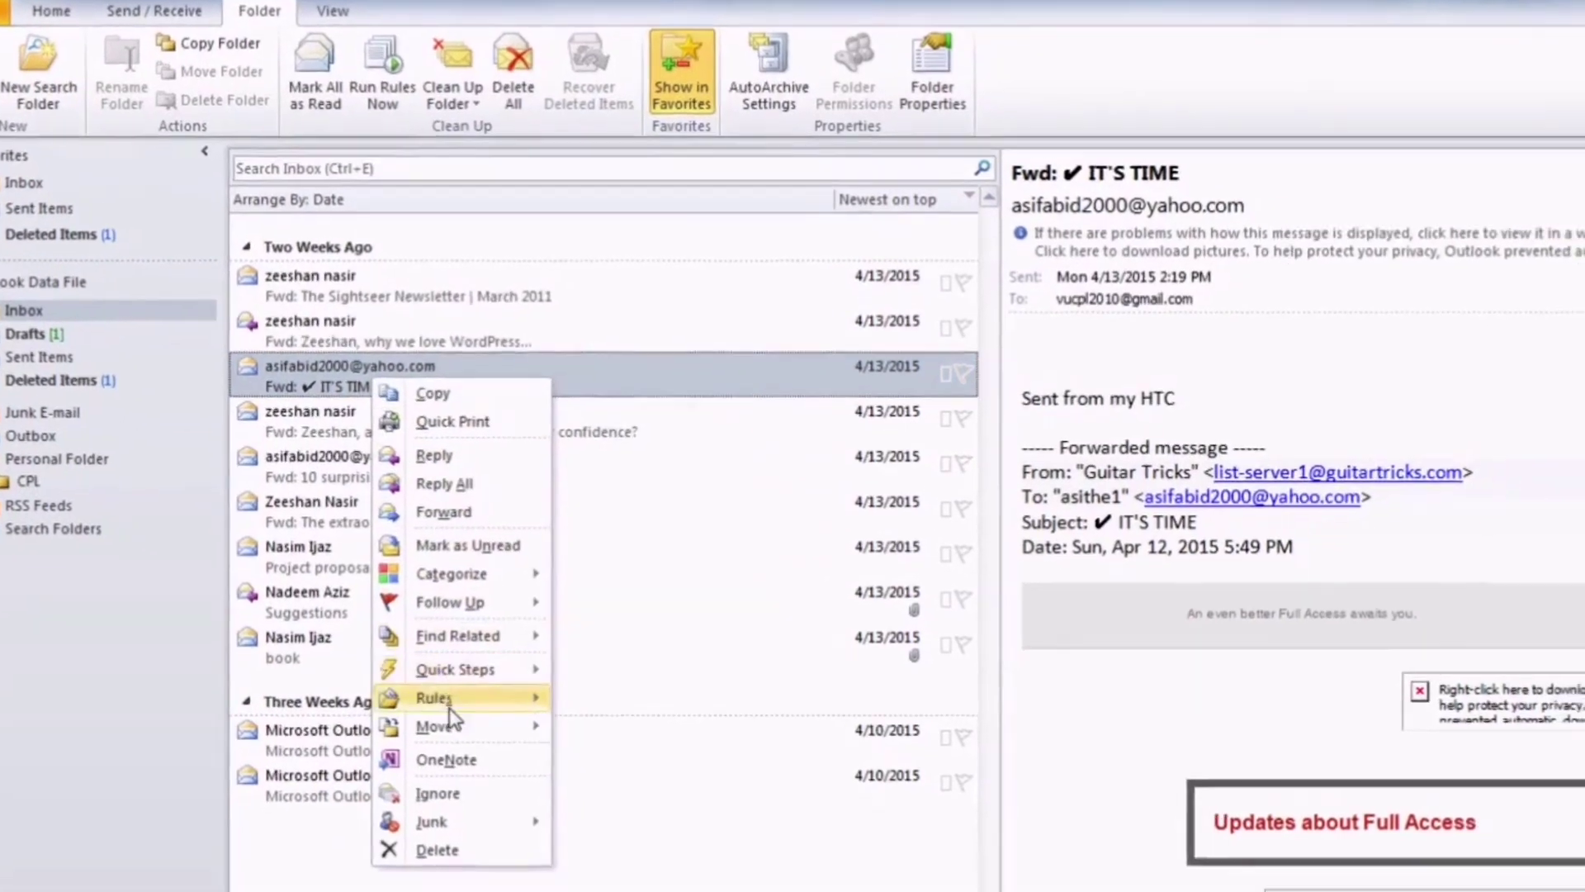
mouse_move(509, 758)
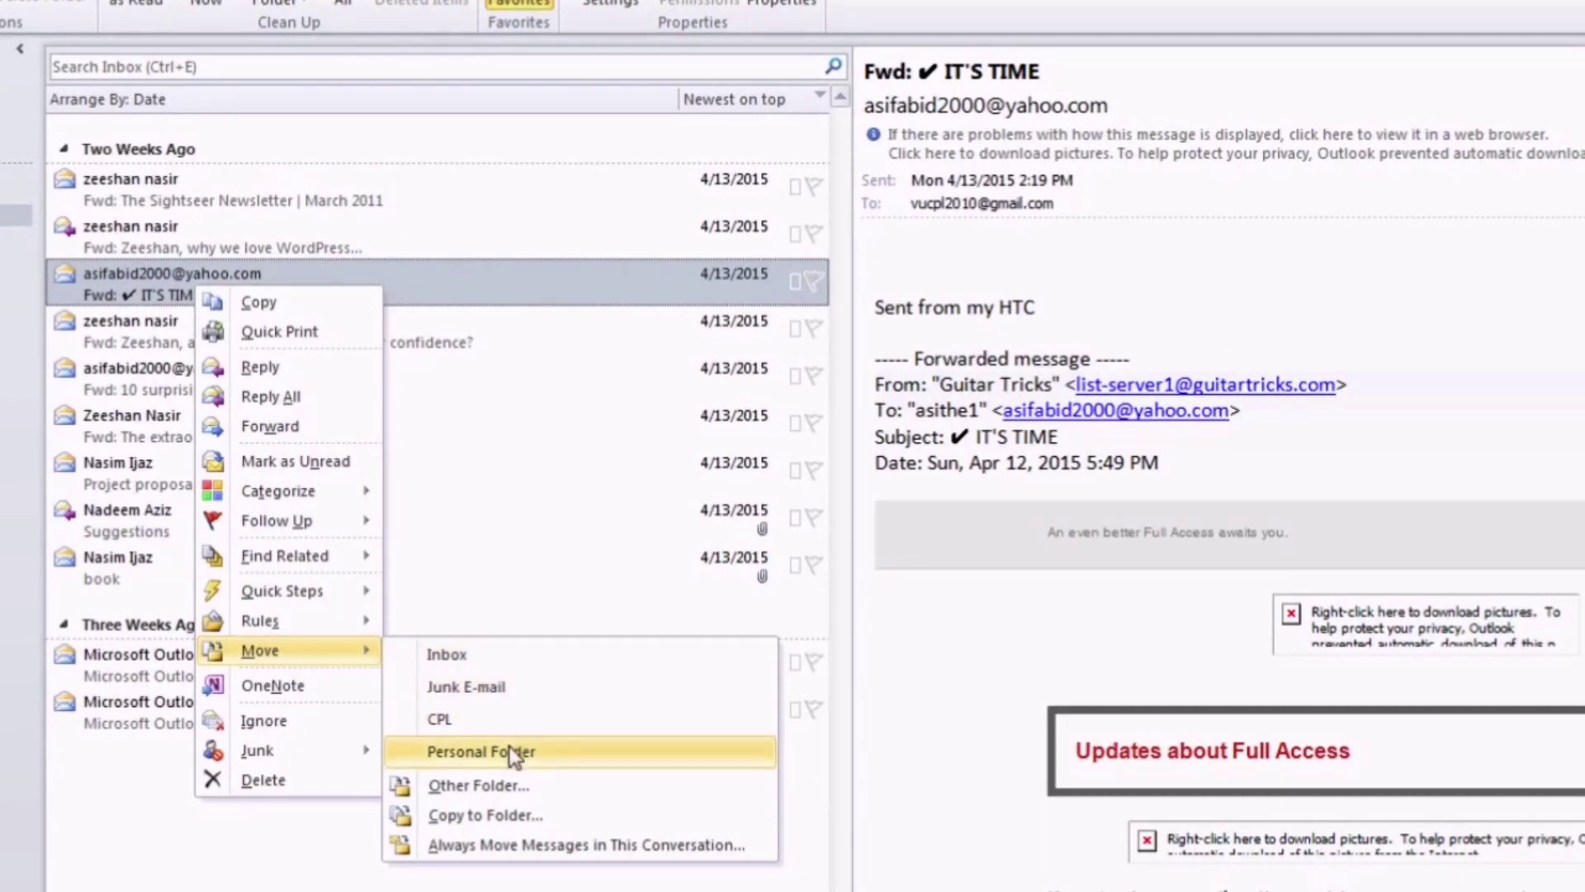
left_click(509, 789)
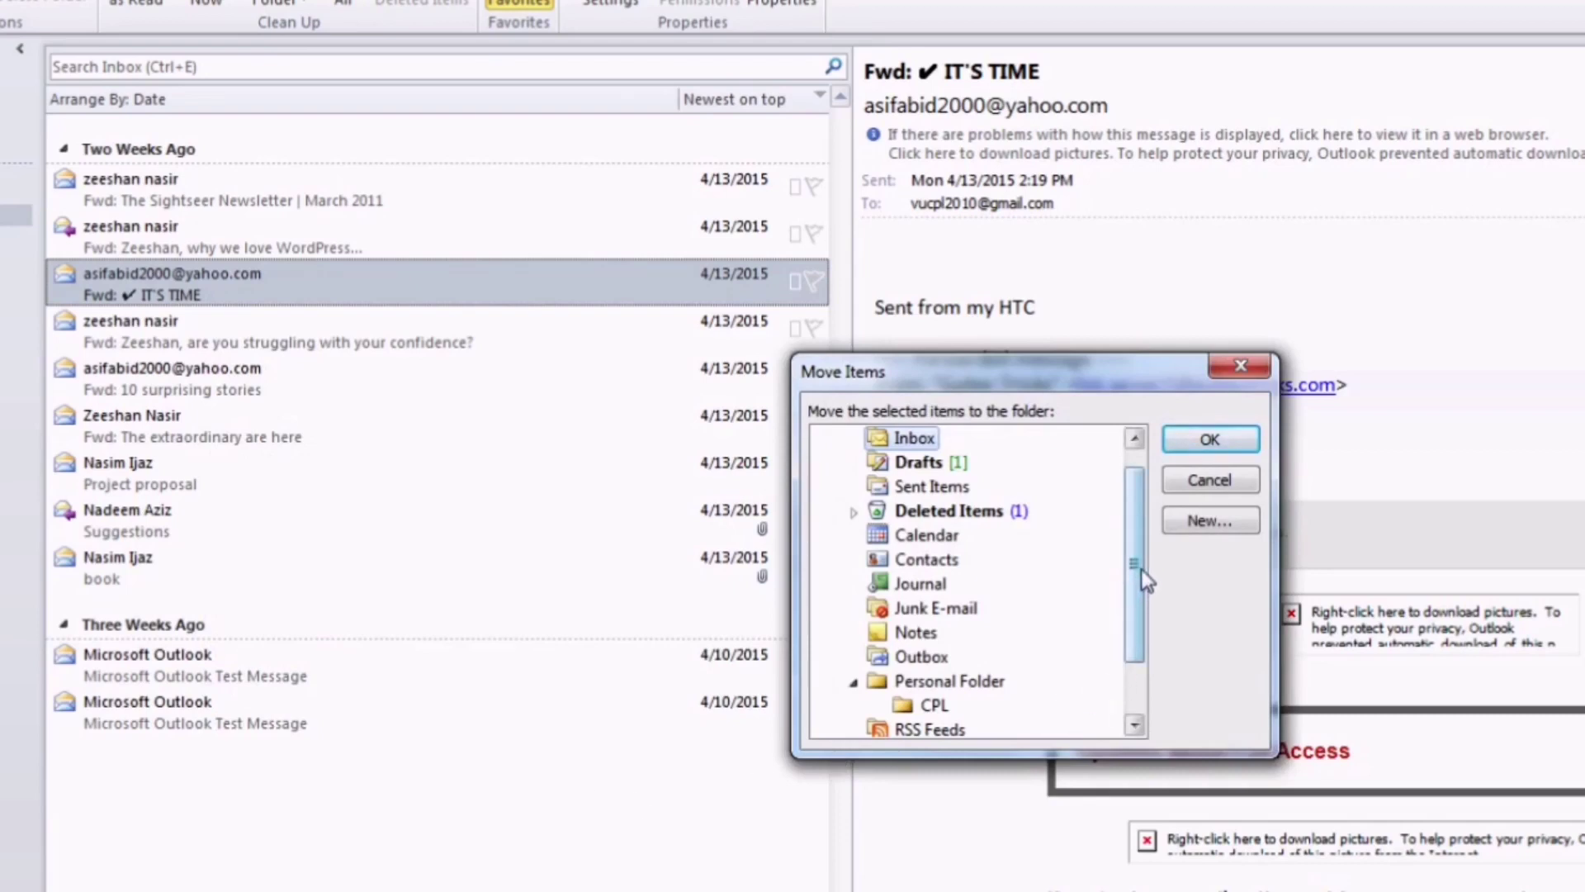
left_click_drag(1144, 578, 1141, 613)
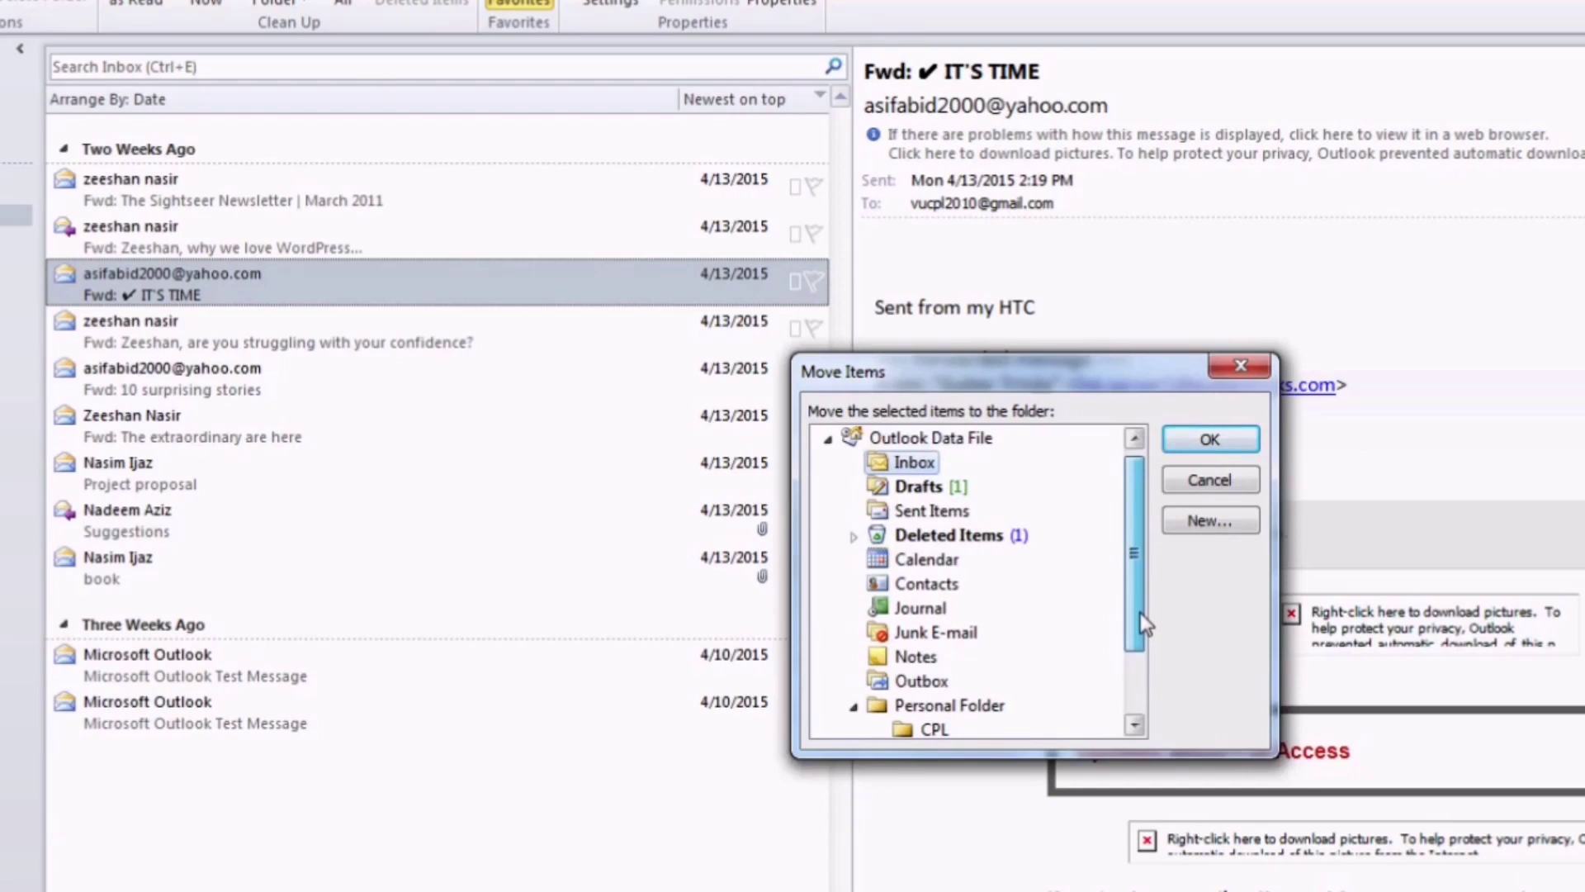
left_click(957, 634)
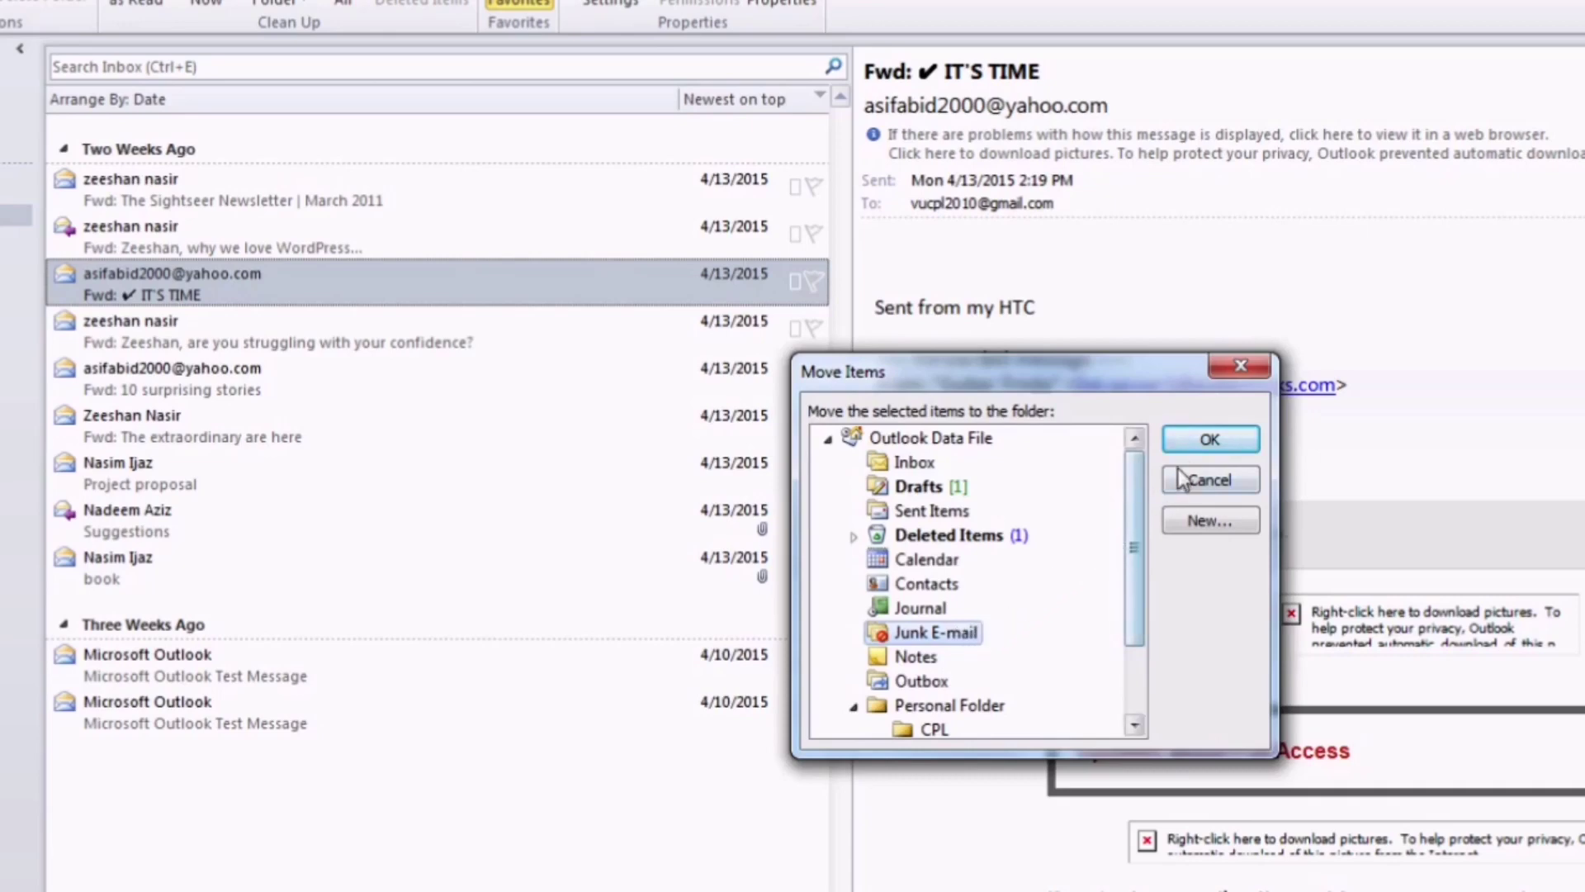
left_click(1199, 442)
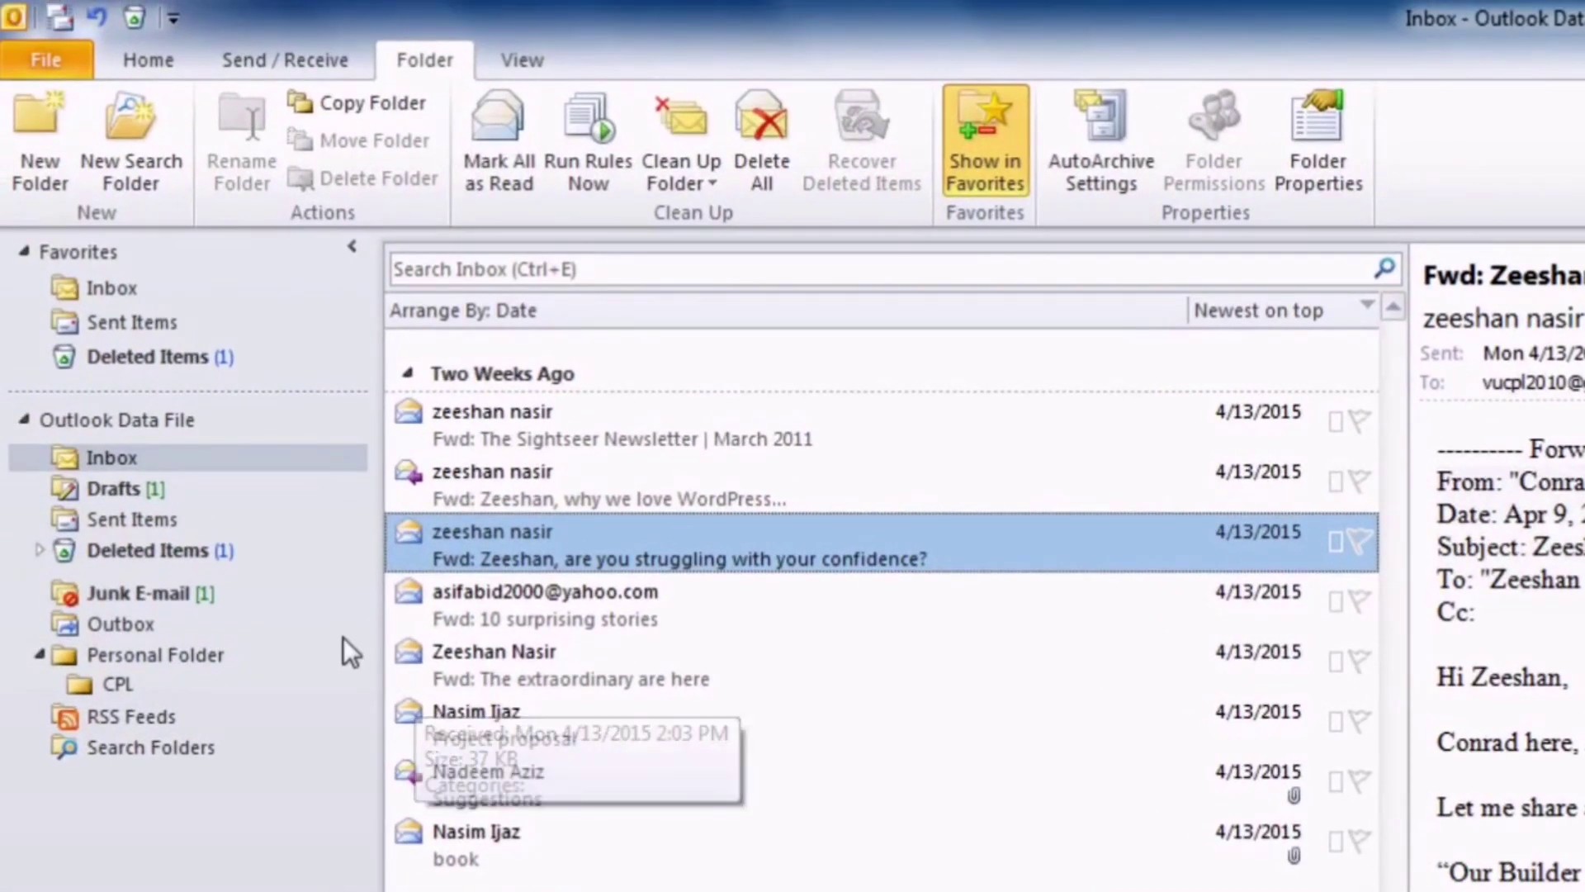
- Check Junk E-mail, then arrange the Inbox by From, then by Attachments
left_click(190, 599)
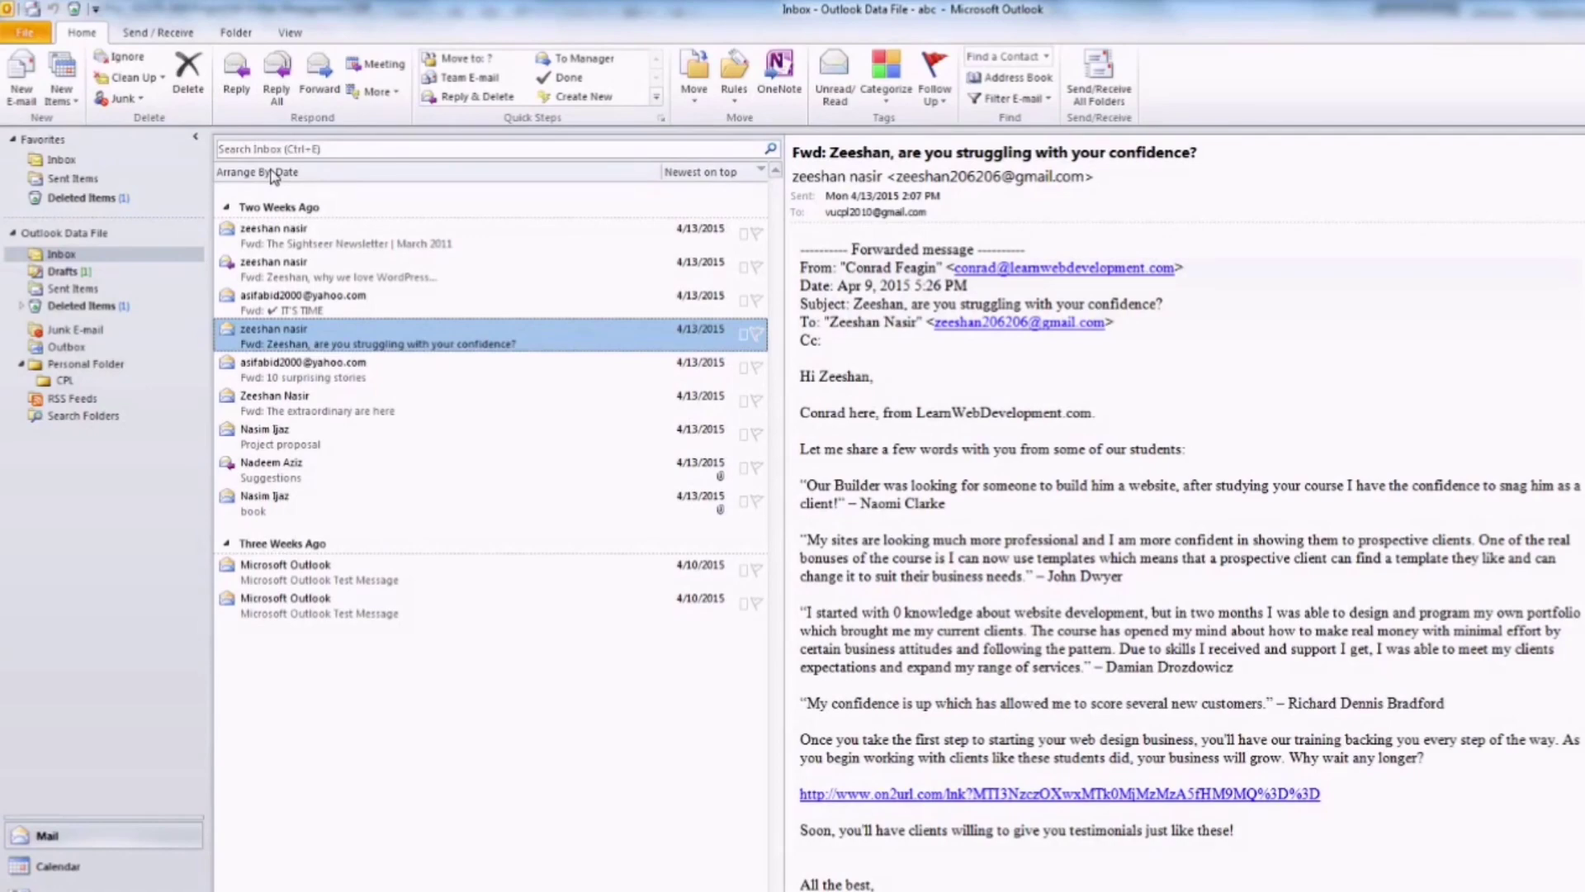
left_click(273, 173)
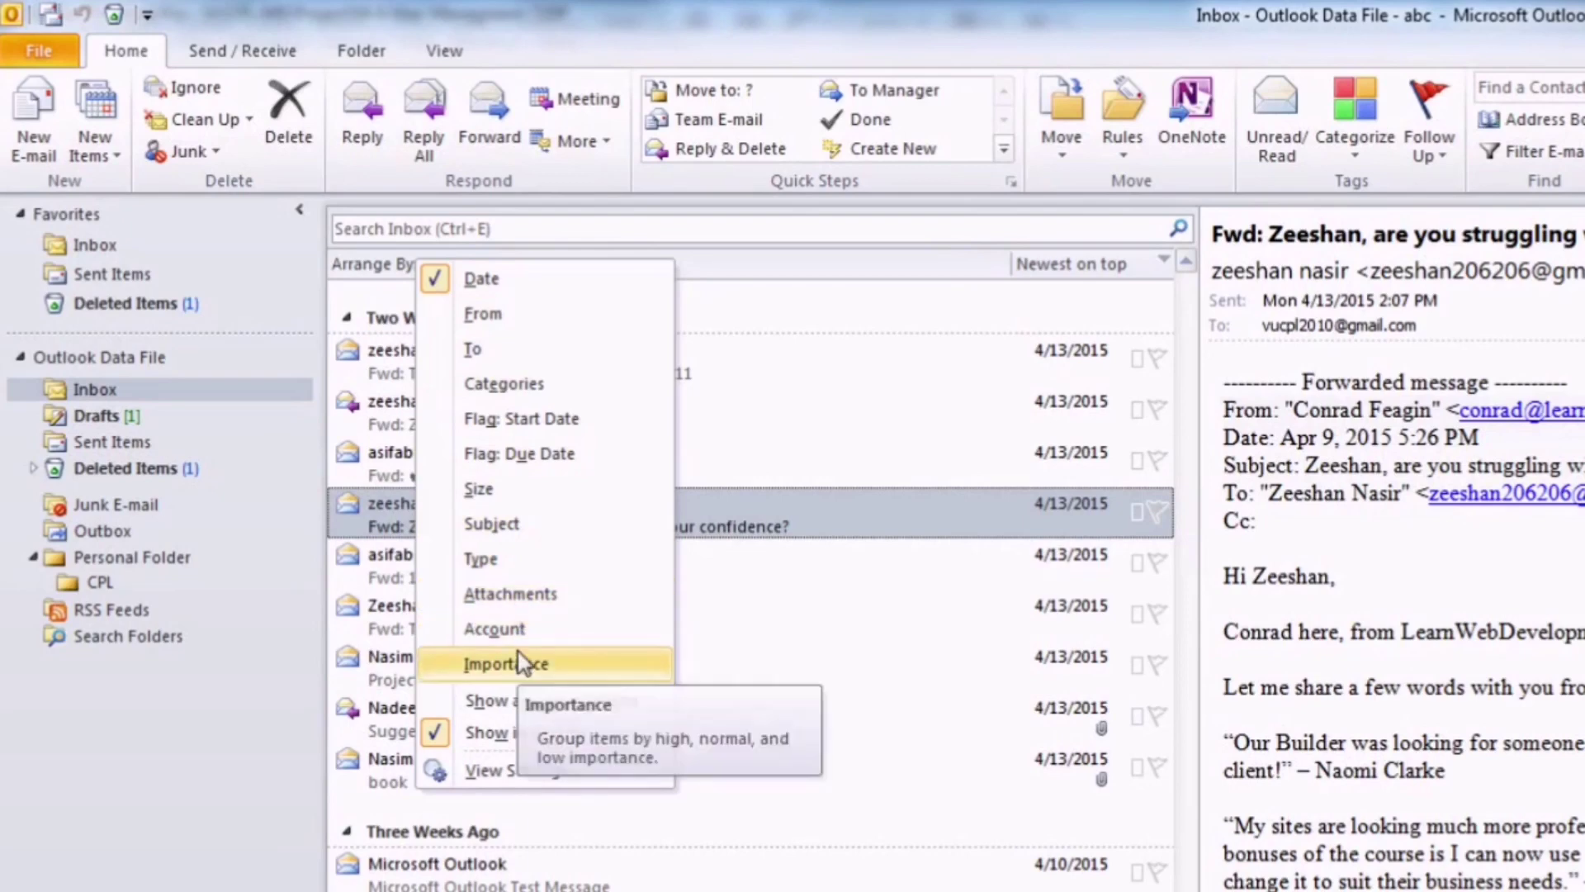
left_click(513, 321)
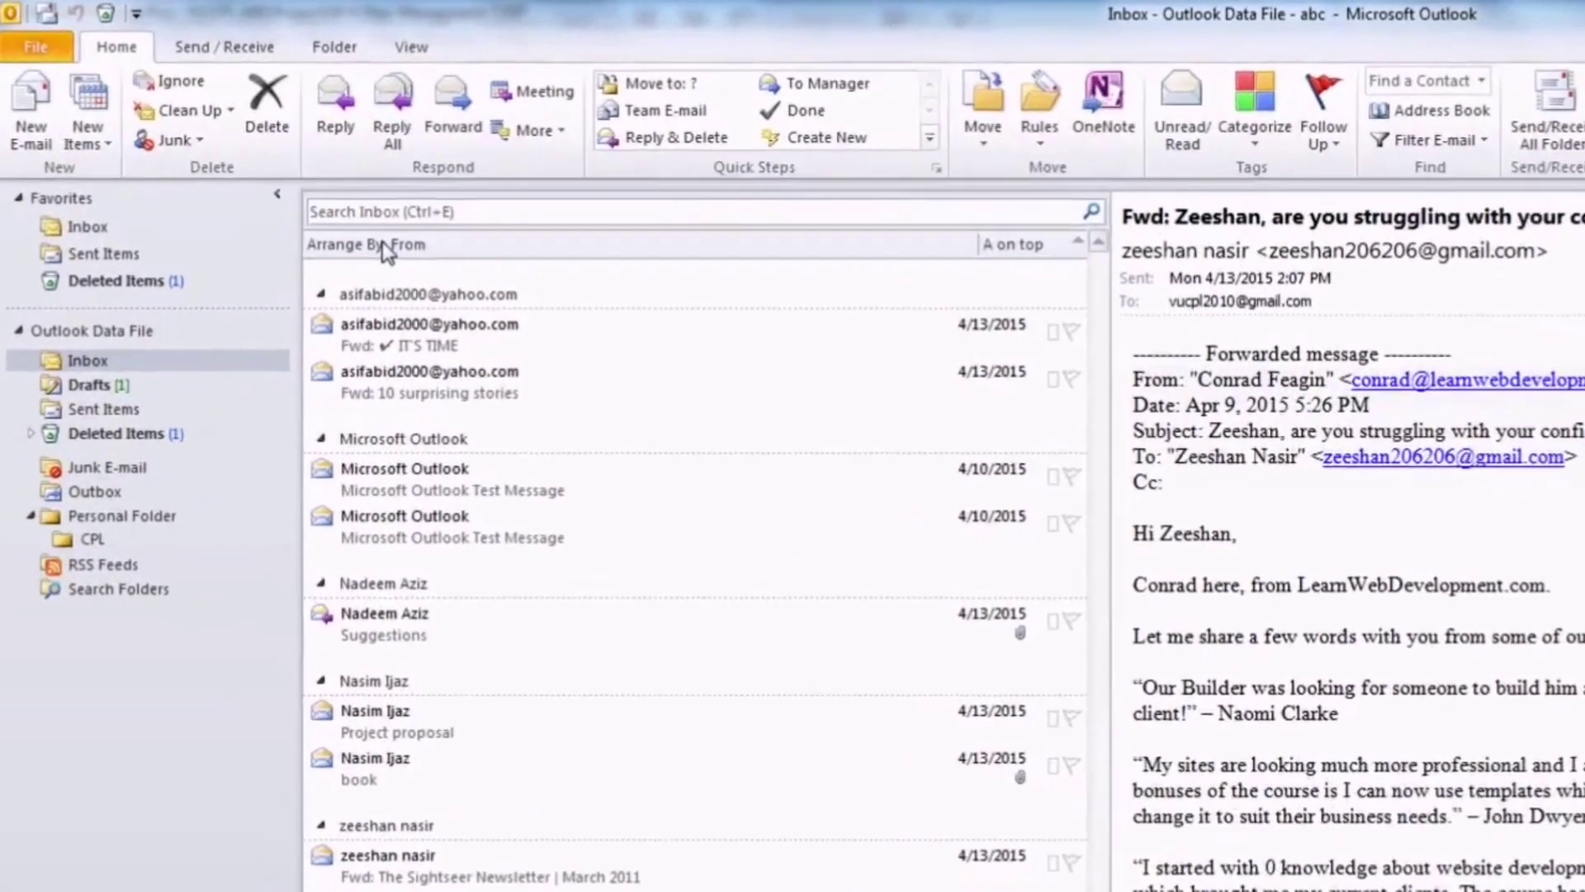
left_click(313, 201)
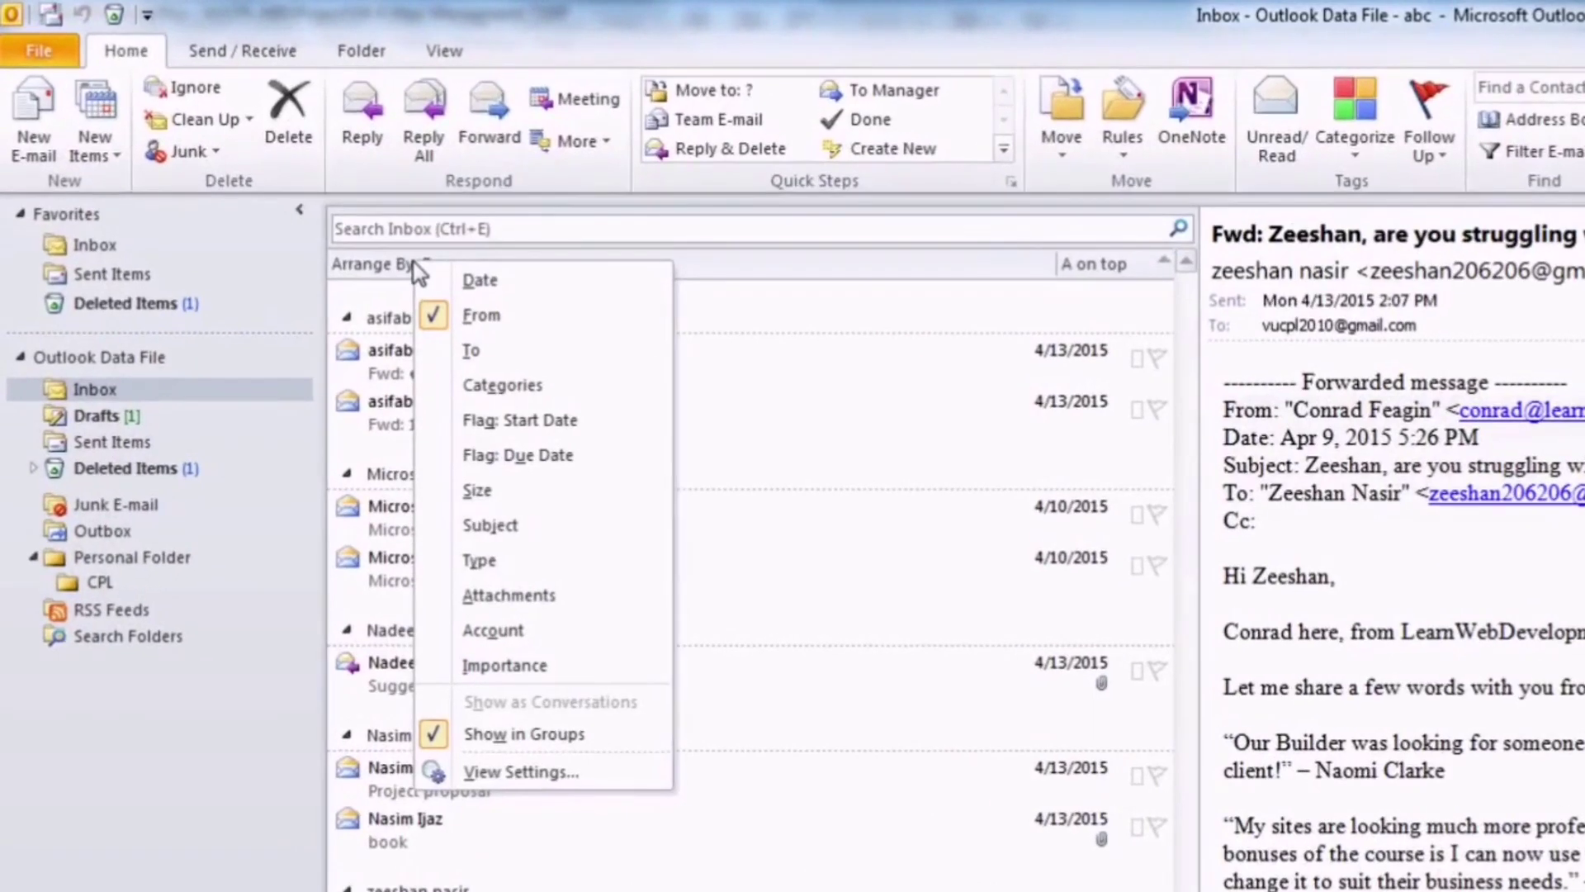
left_click(507, 596)
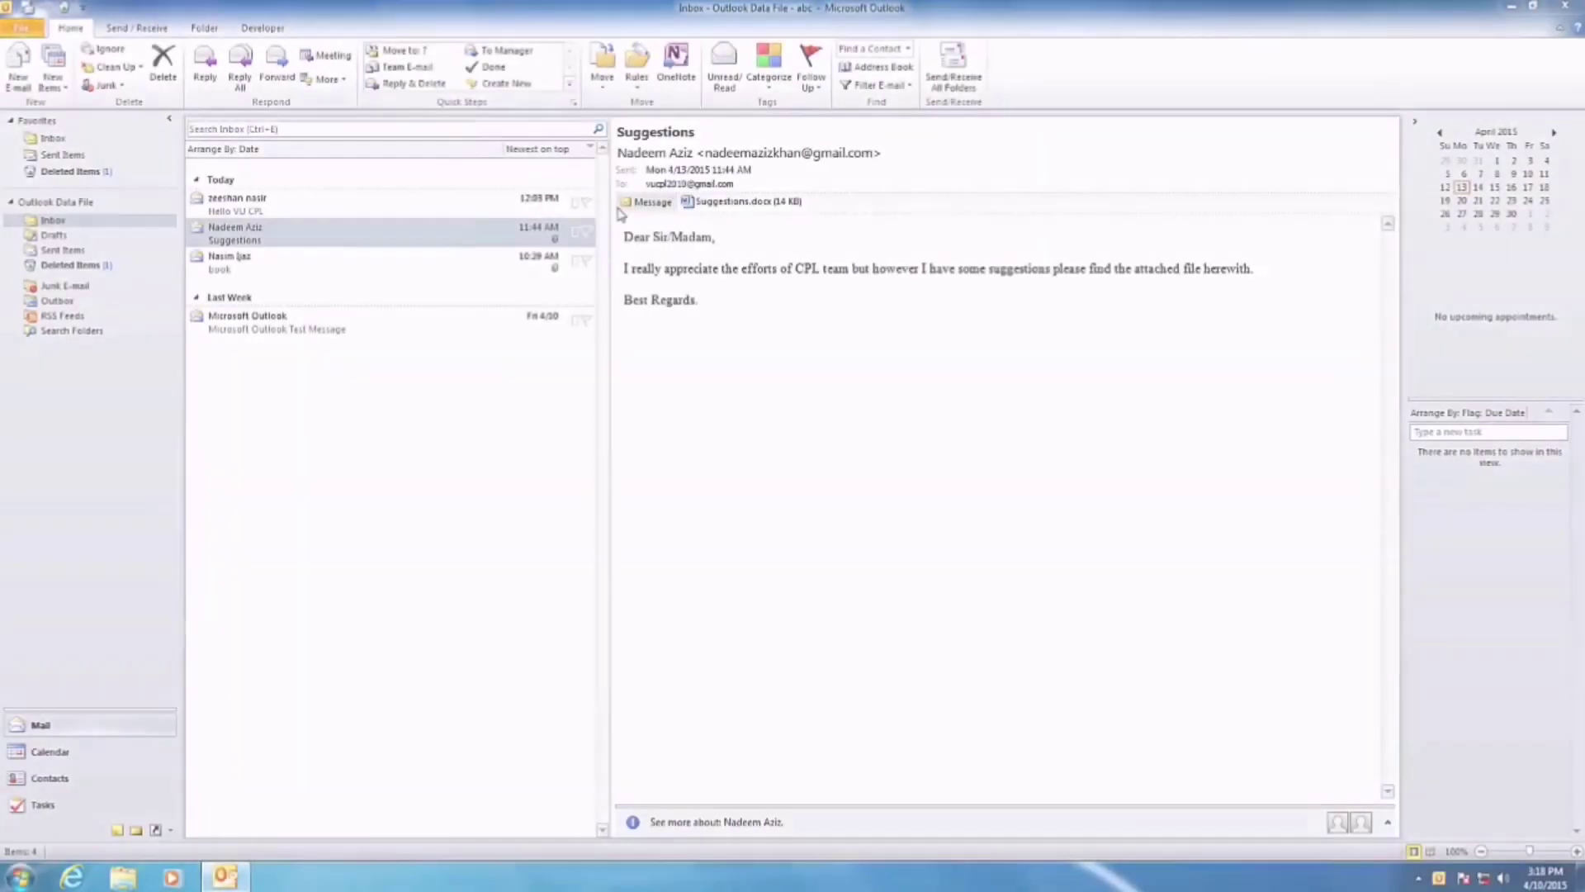
- Start a new e-mail, tag it Low Importance, and show the Follow Up flag options
left_click(19, 82)
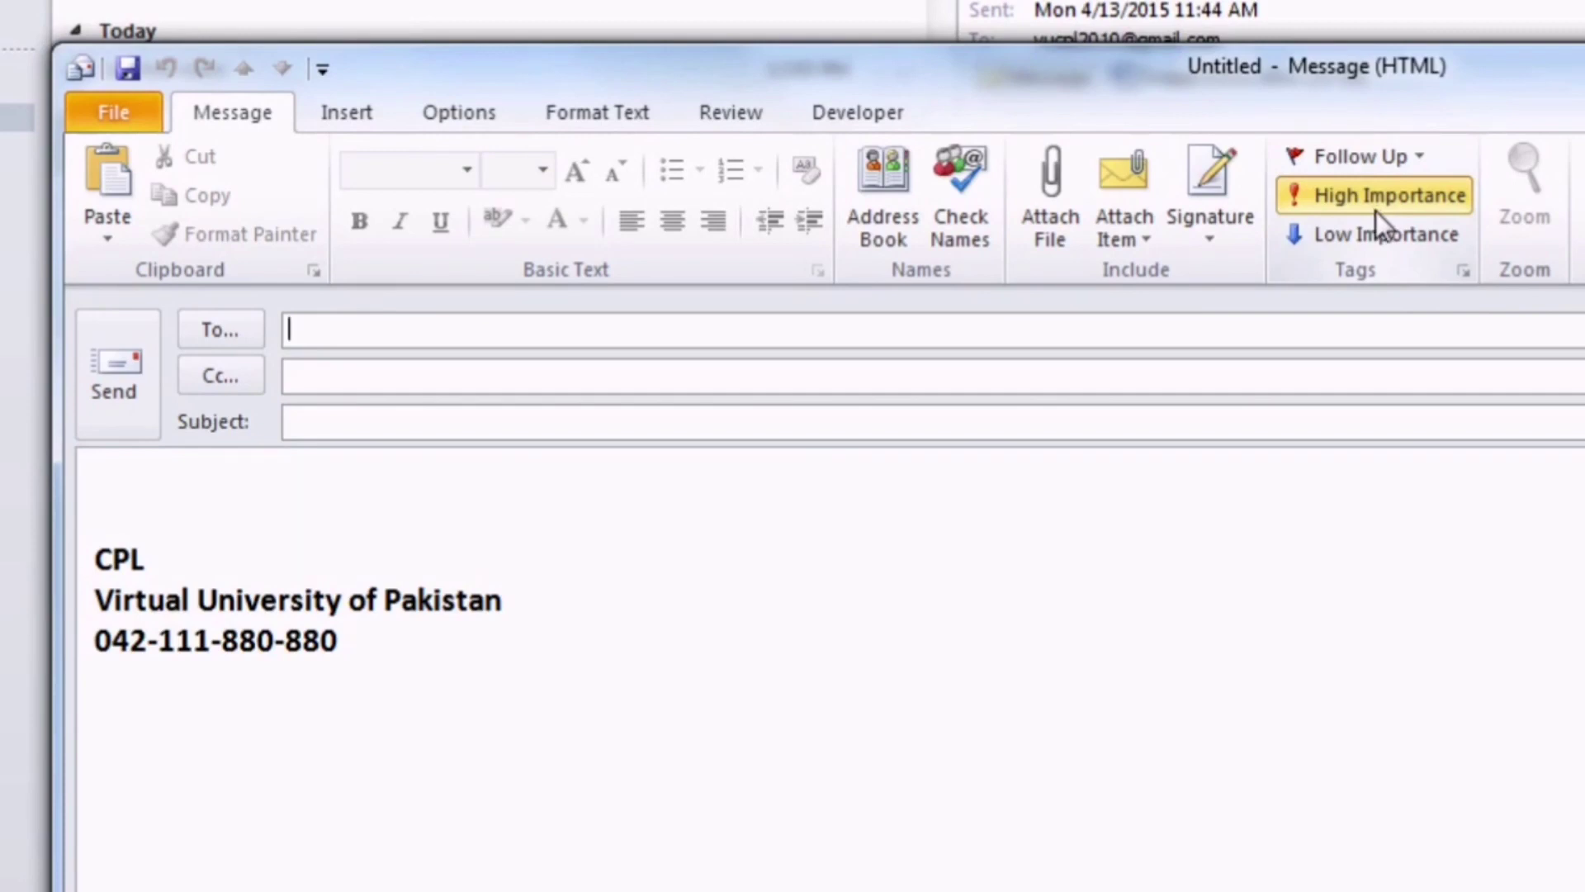
left_click(1400, 244)
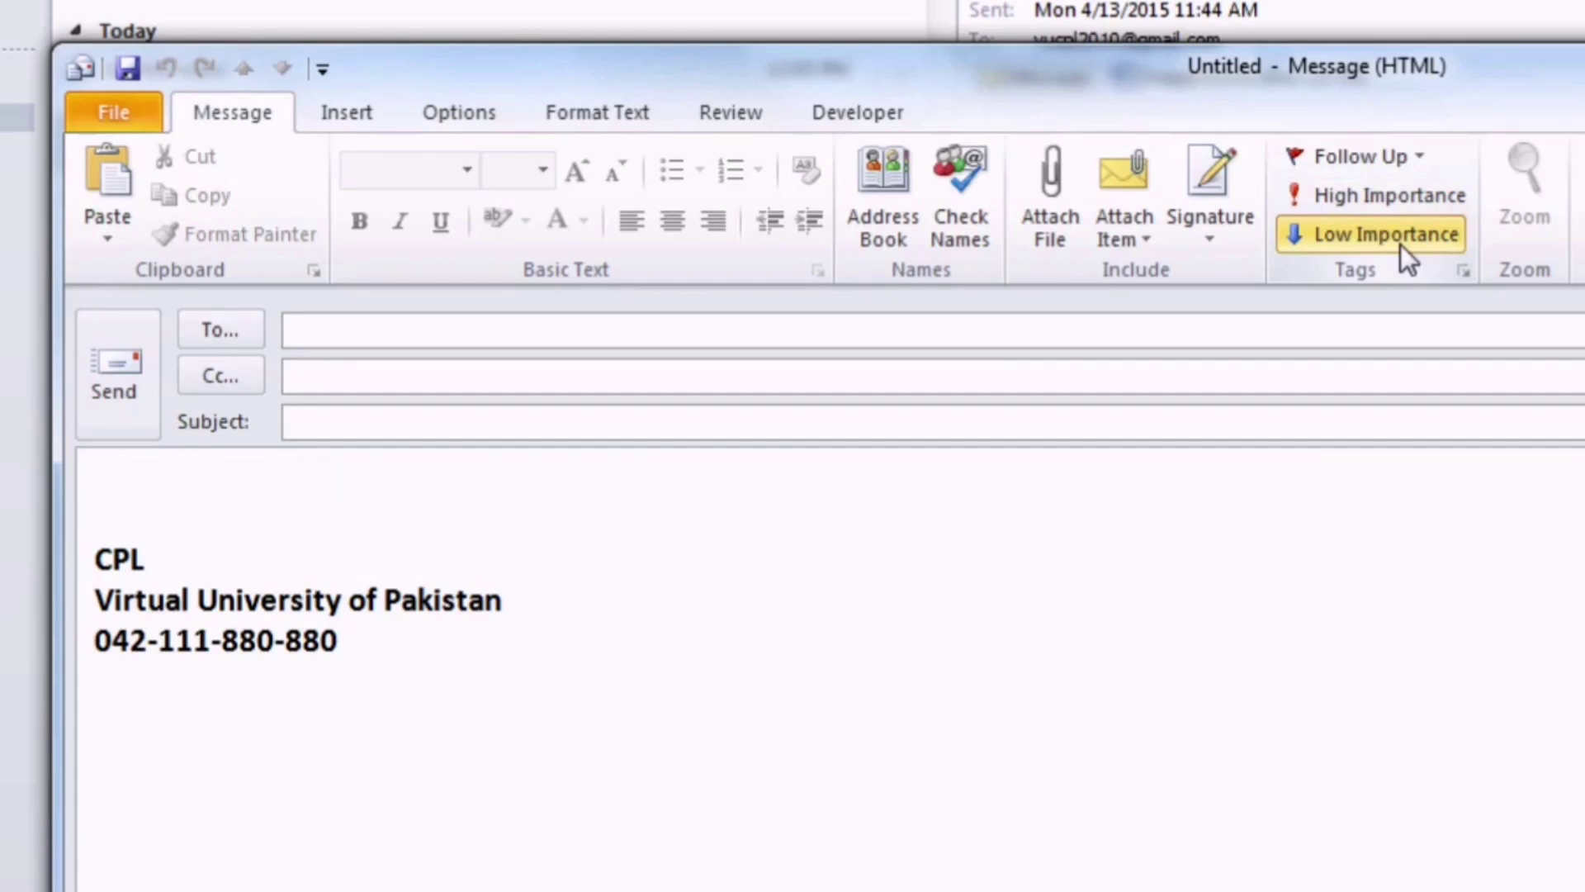
left_click(1355, 163)
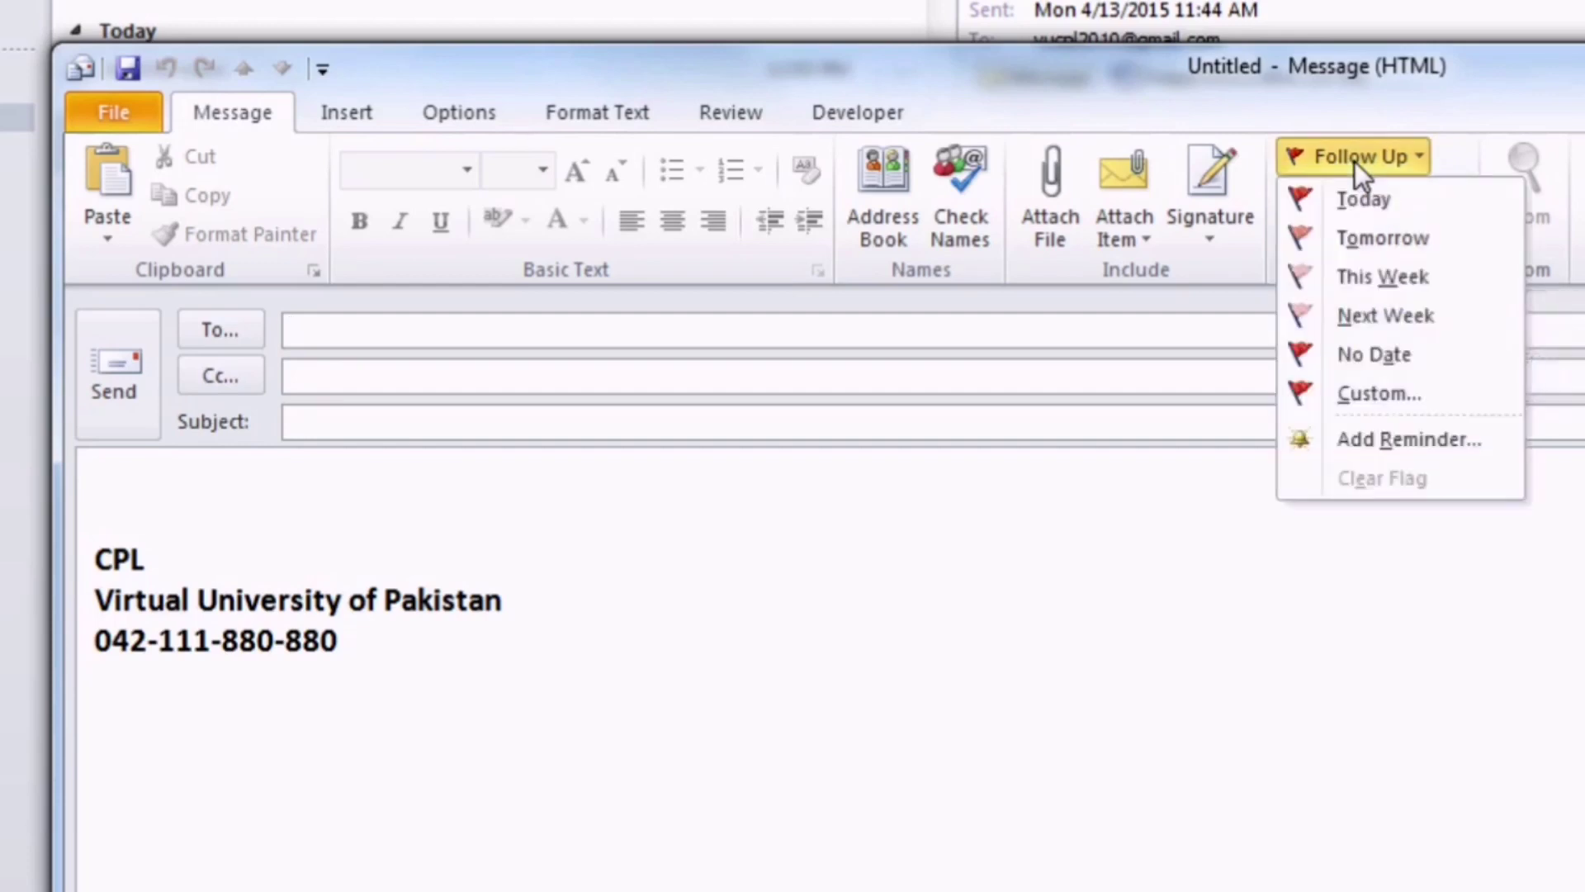
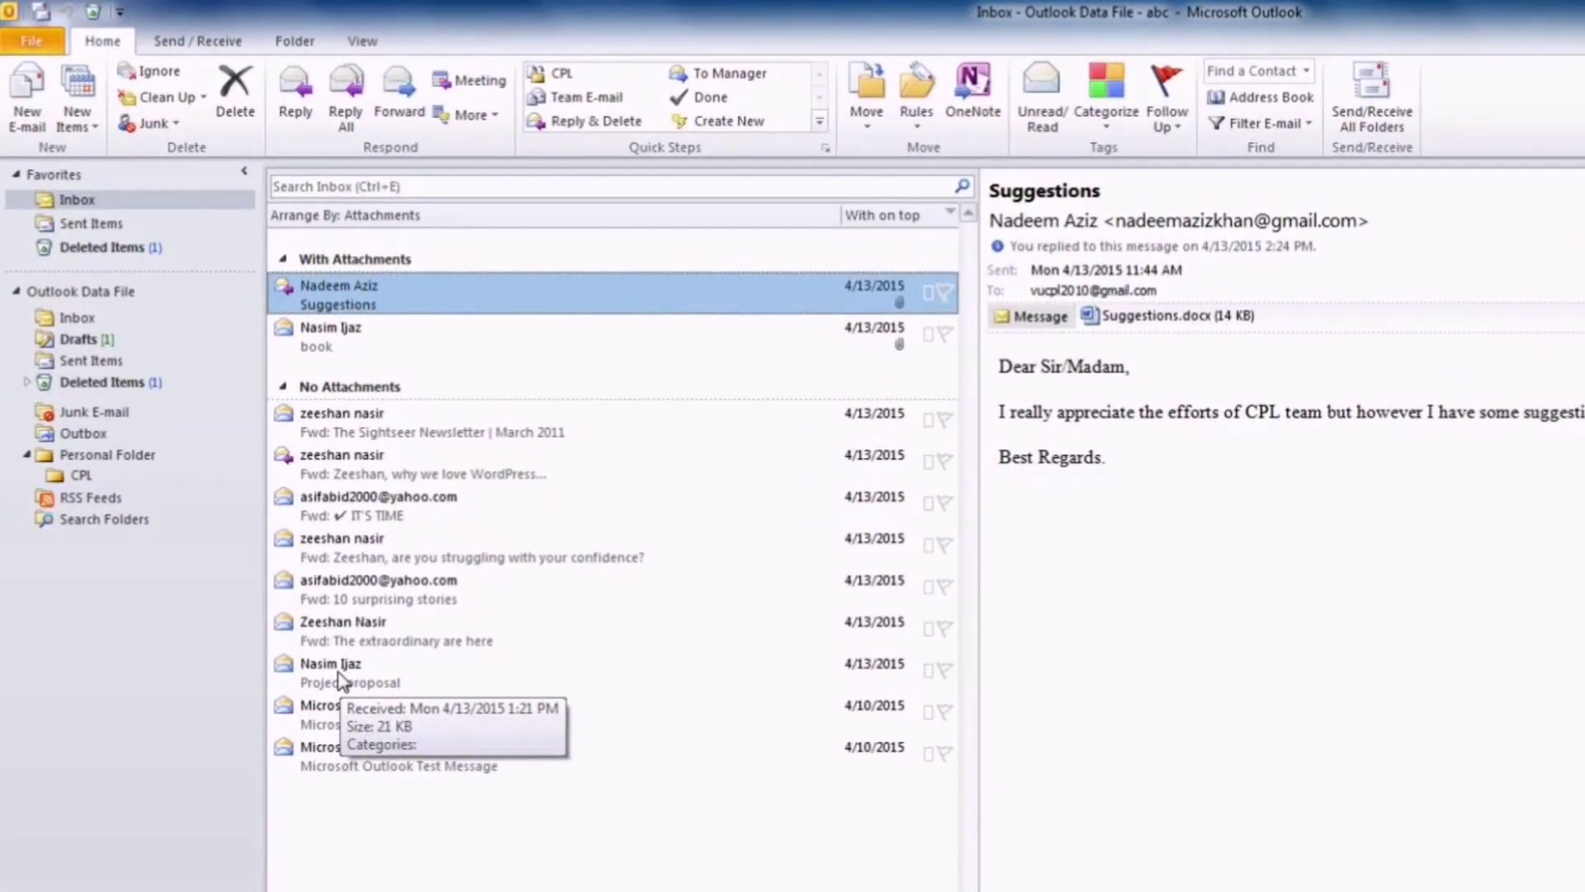
left_click(341, 679)
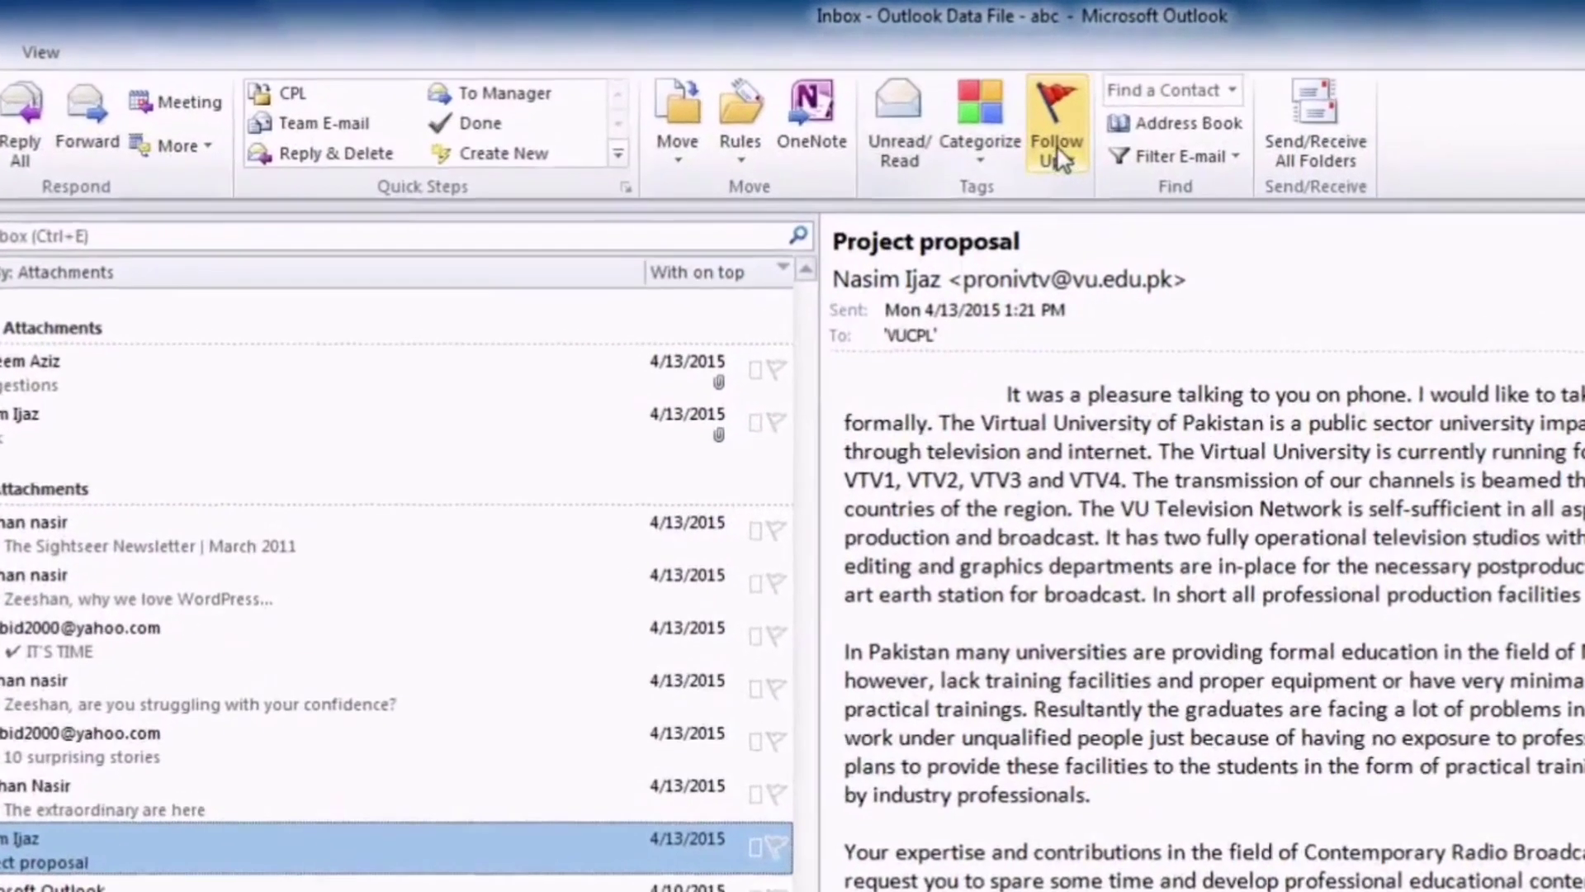
left_click(1169, 114)
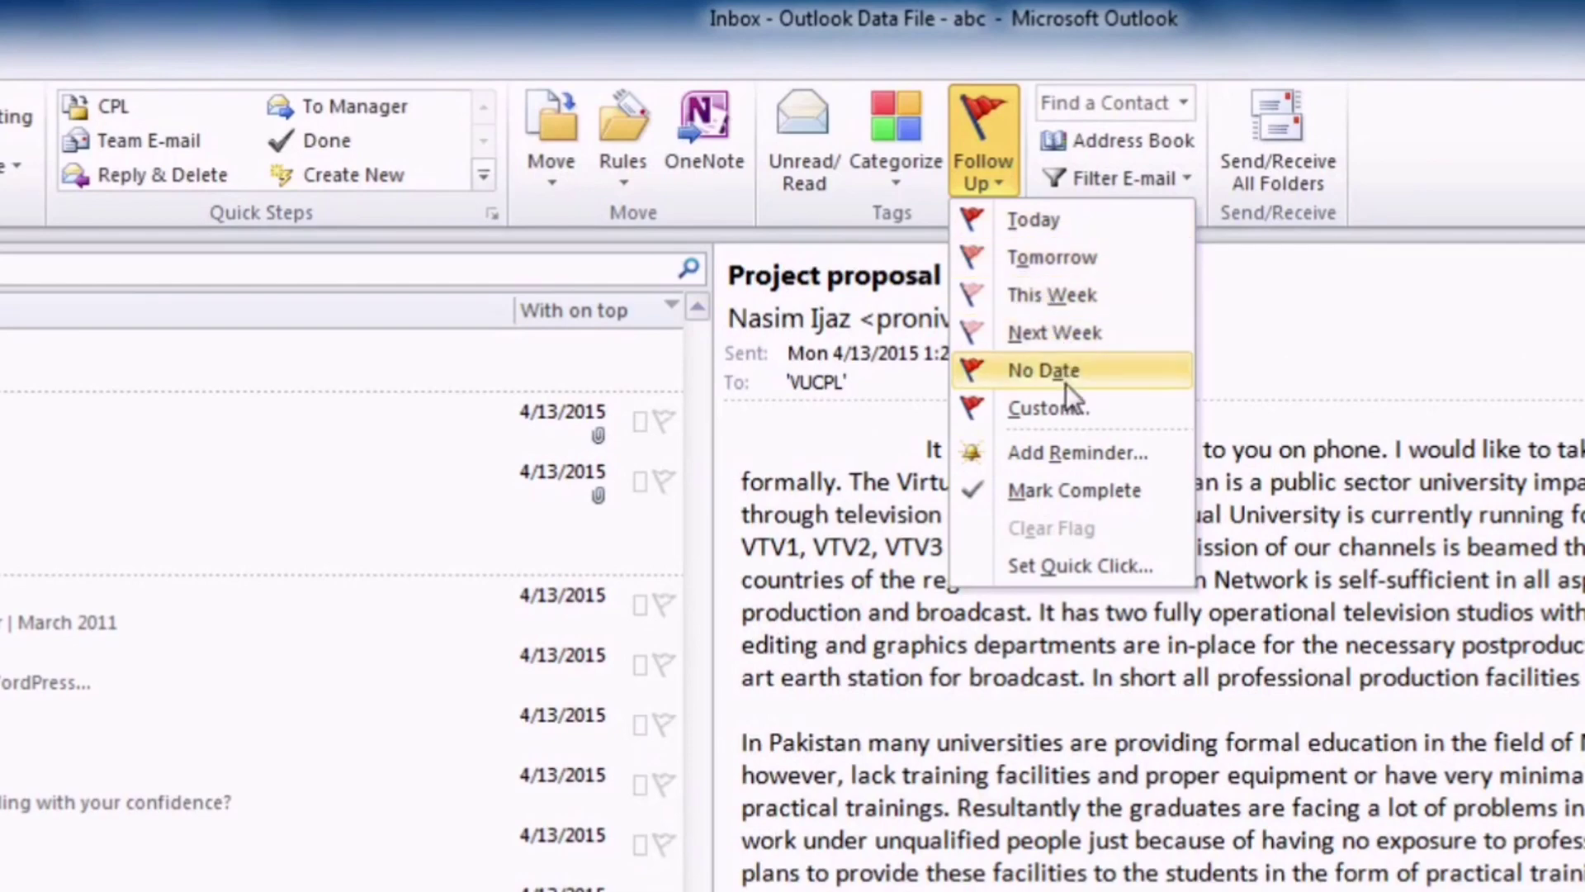
- Choose Add Reminder to open the Custom flag dialog for Project proposal
left_click(1077, 453)
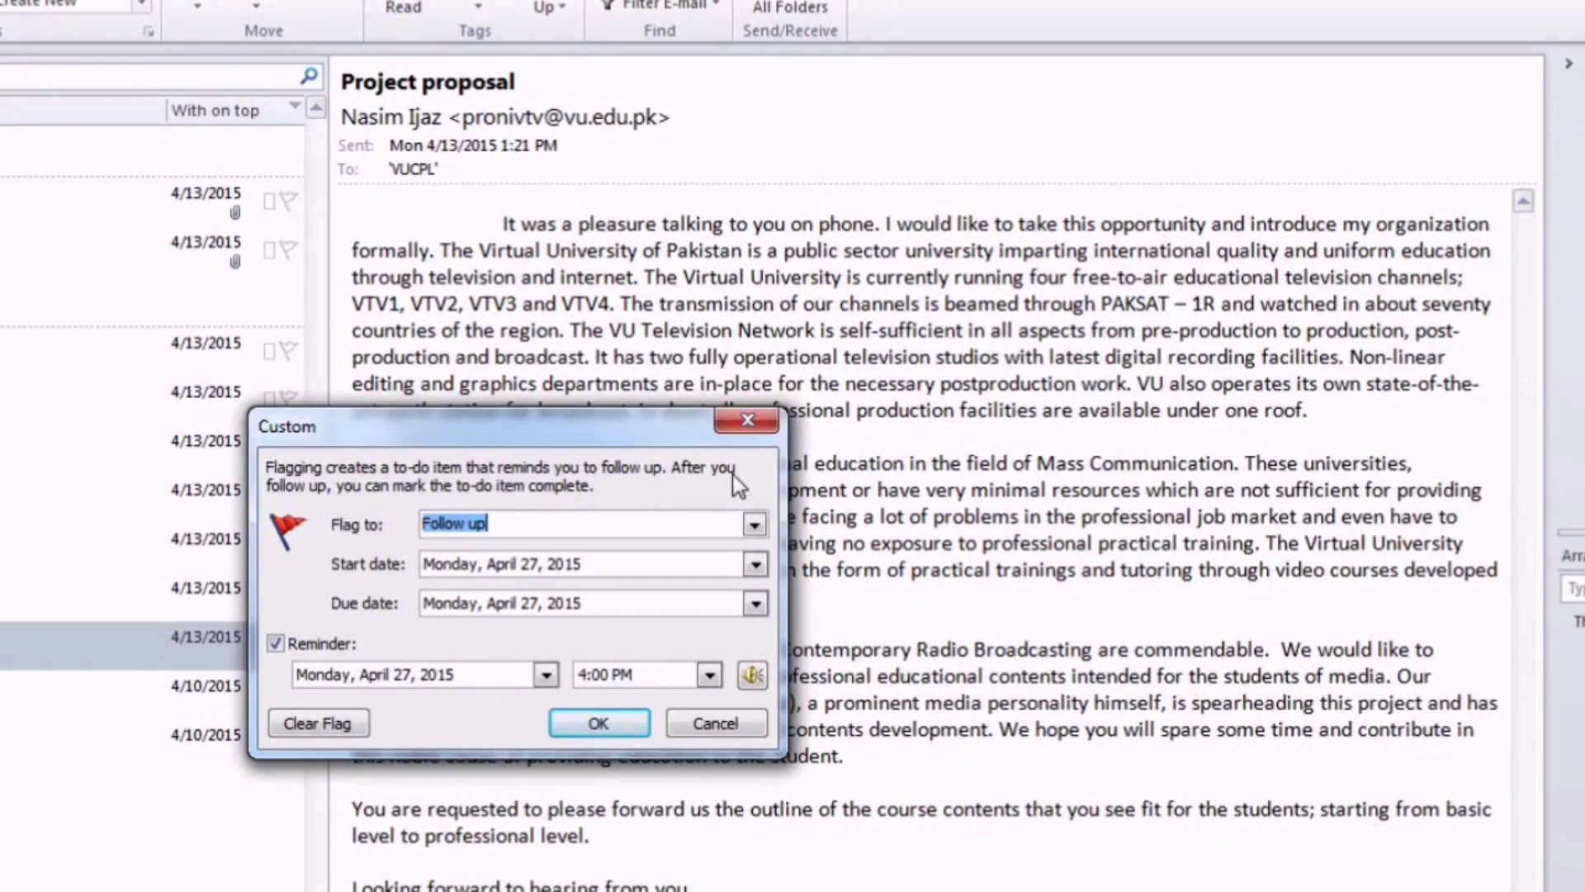
- Set the flag to Reply with start and due dates of April 28, 2015
left_click(755, 525)
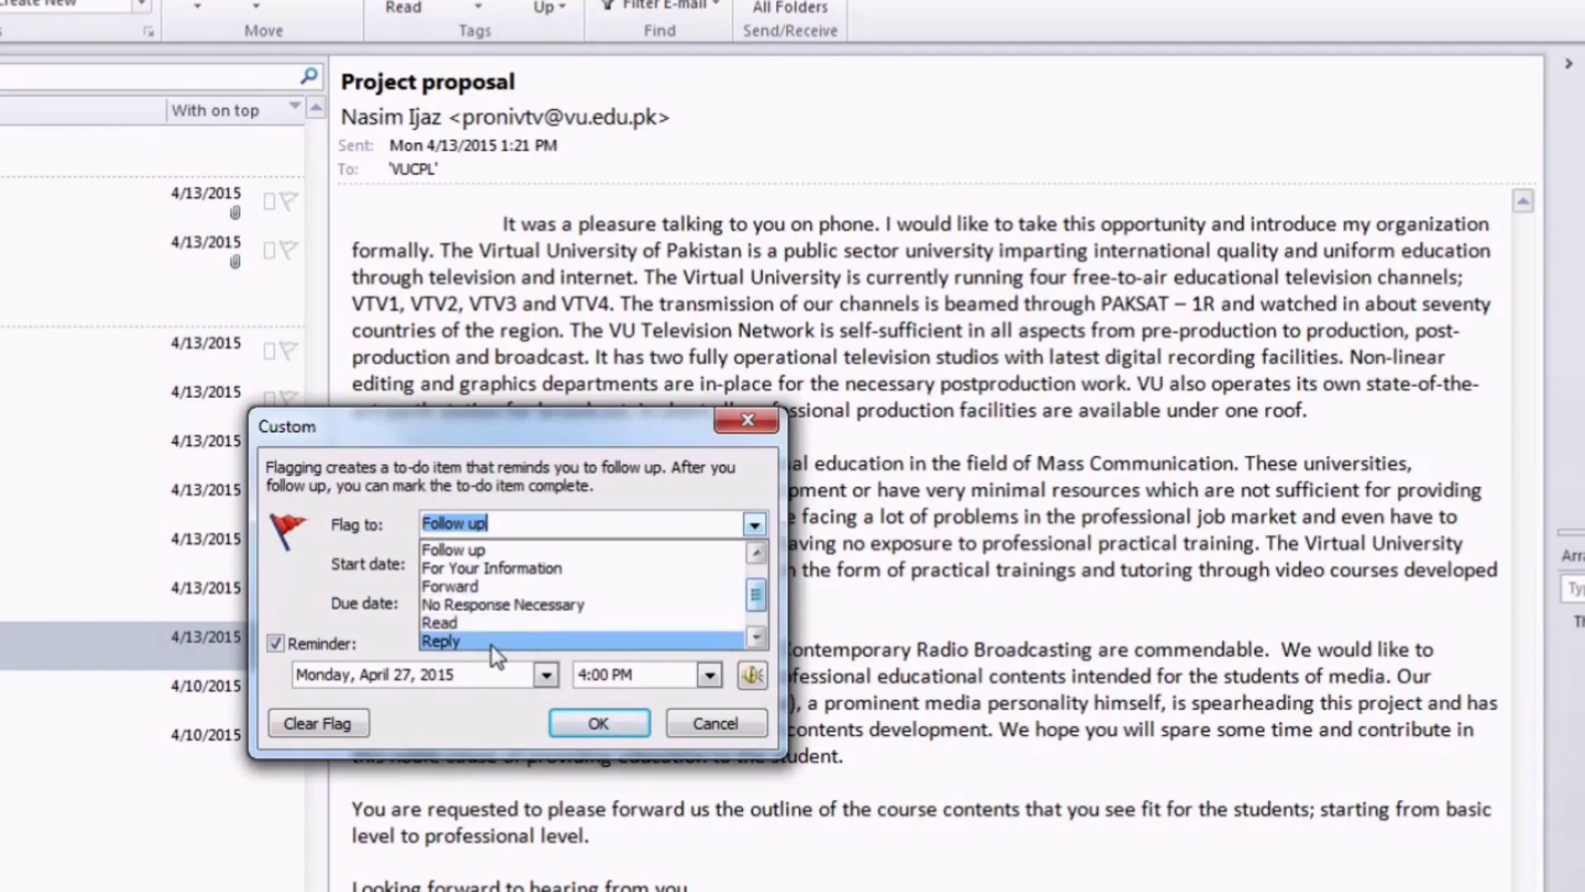
scroll(492, 645, "down", 1)
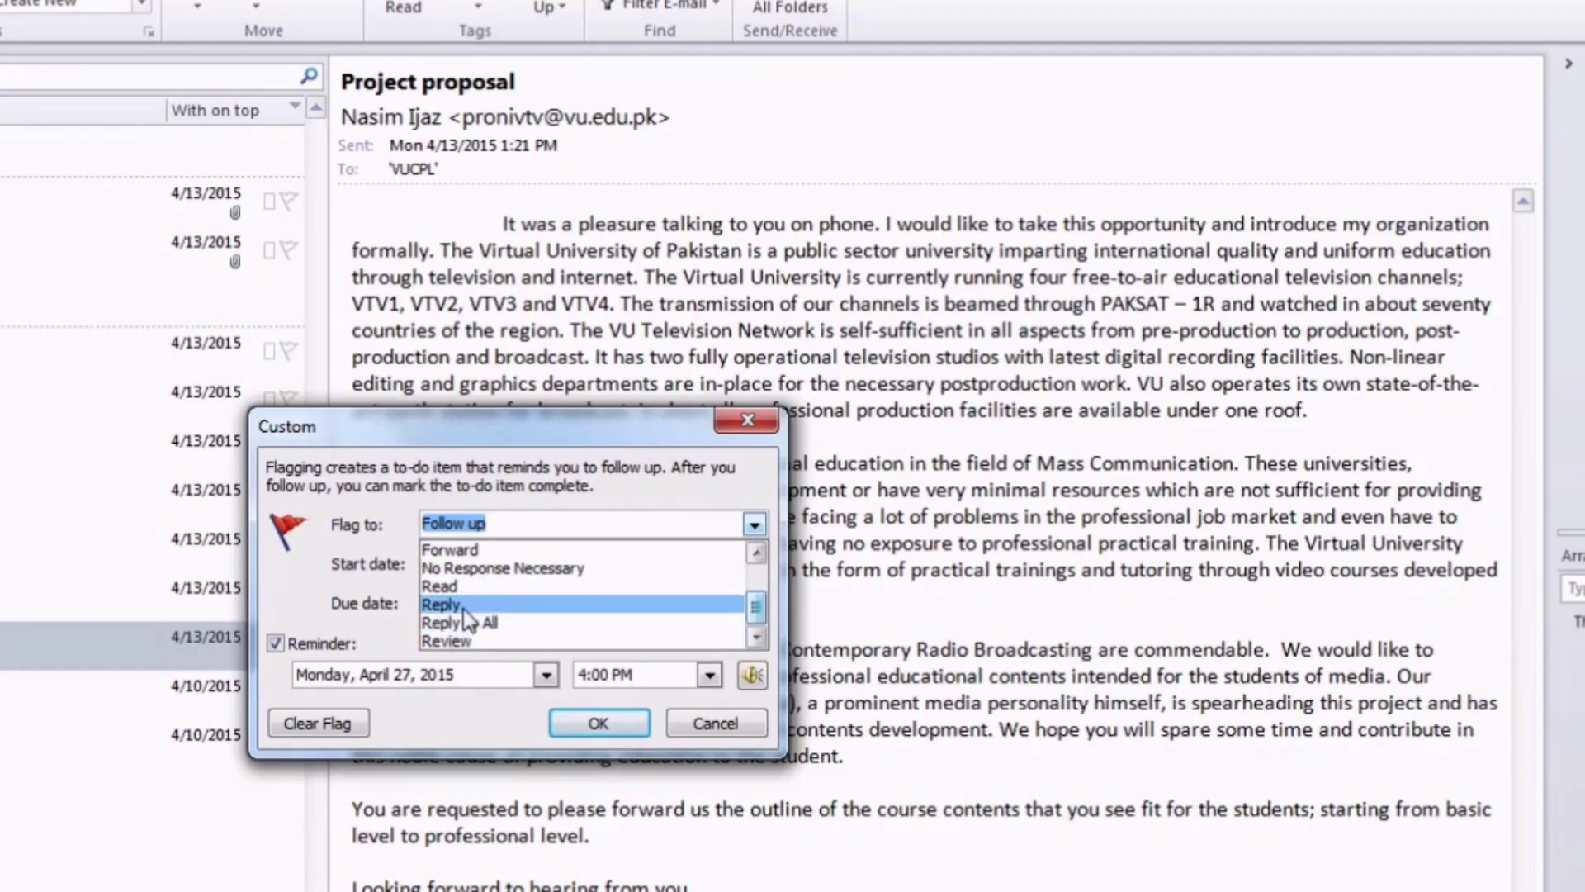
left_click(464, 606)
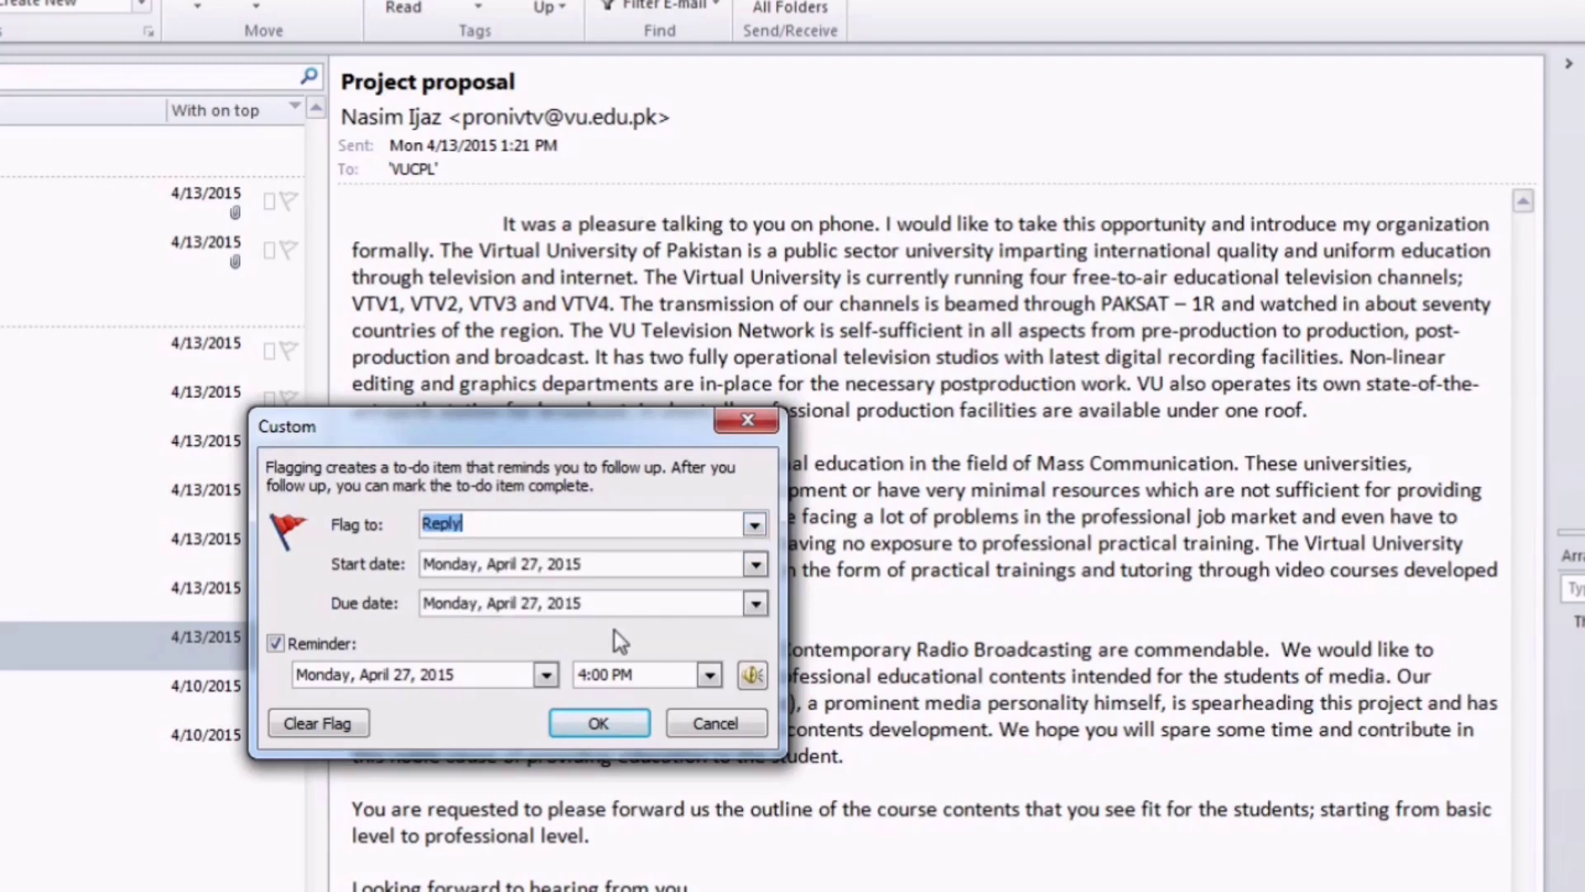
left_click(763, 565)
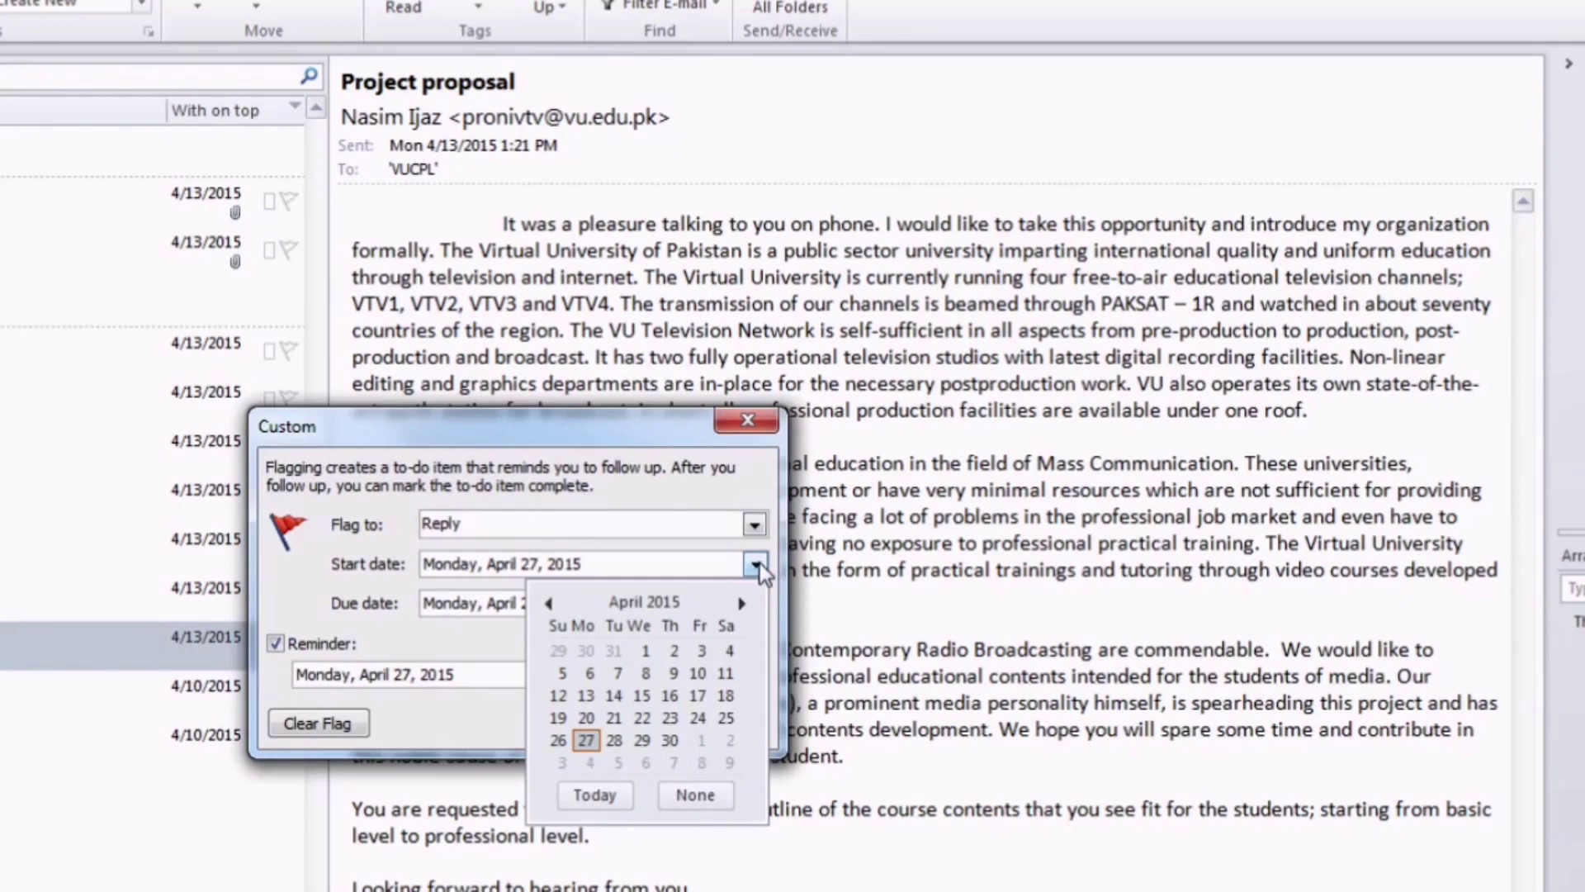
left_click(615, 742)
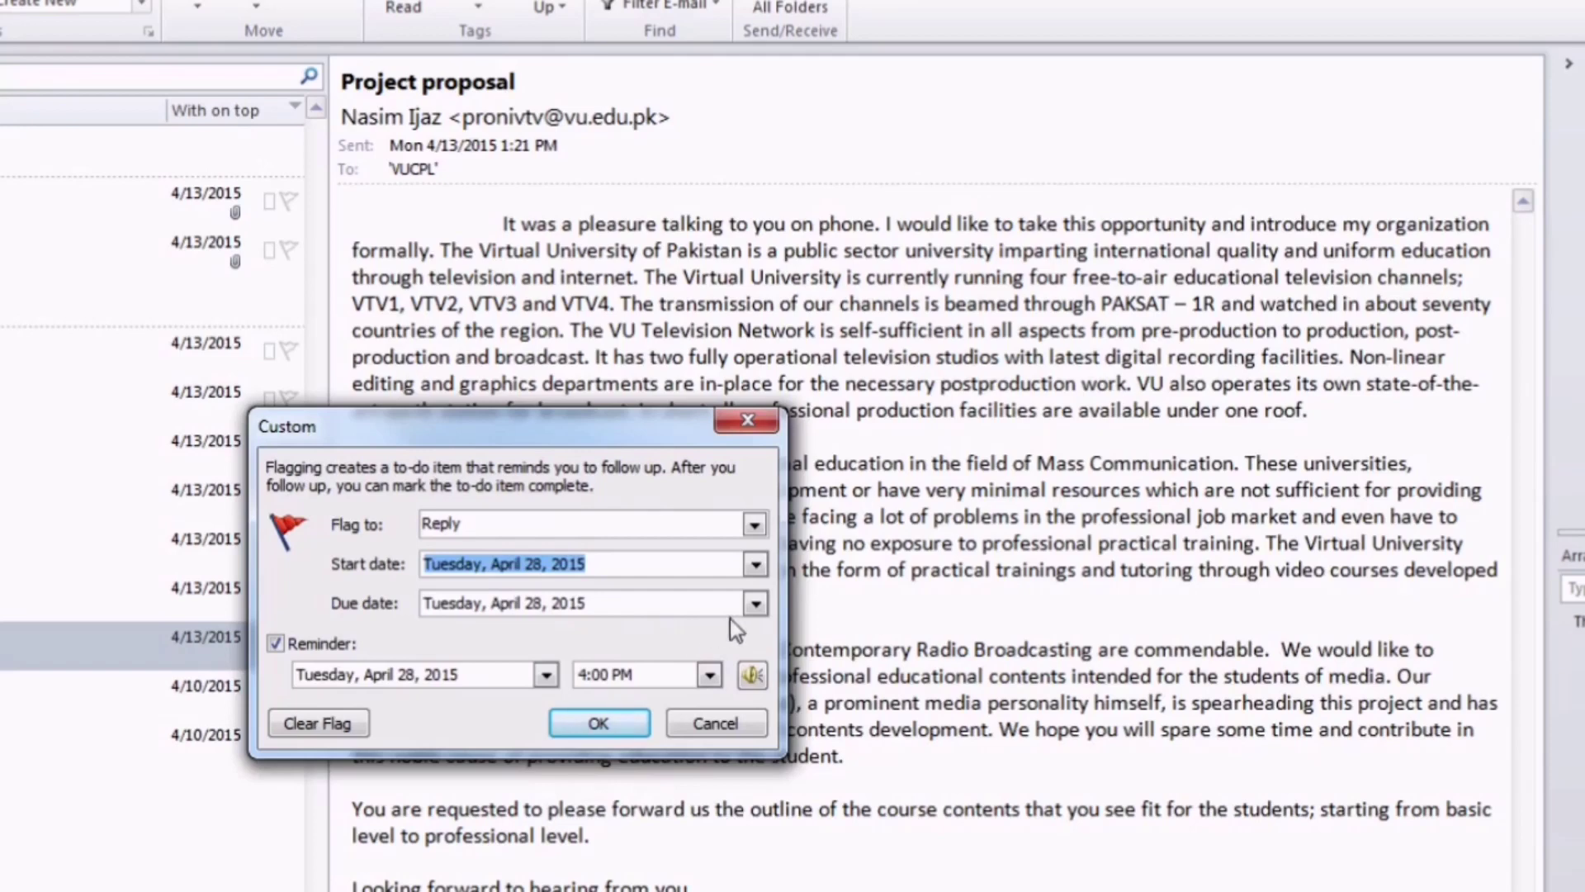
left_click(757, 604)
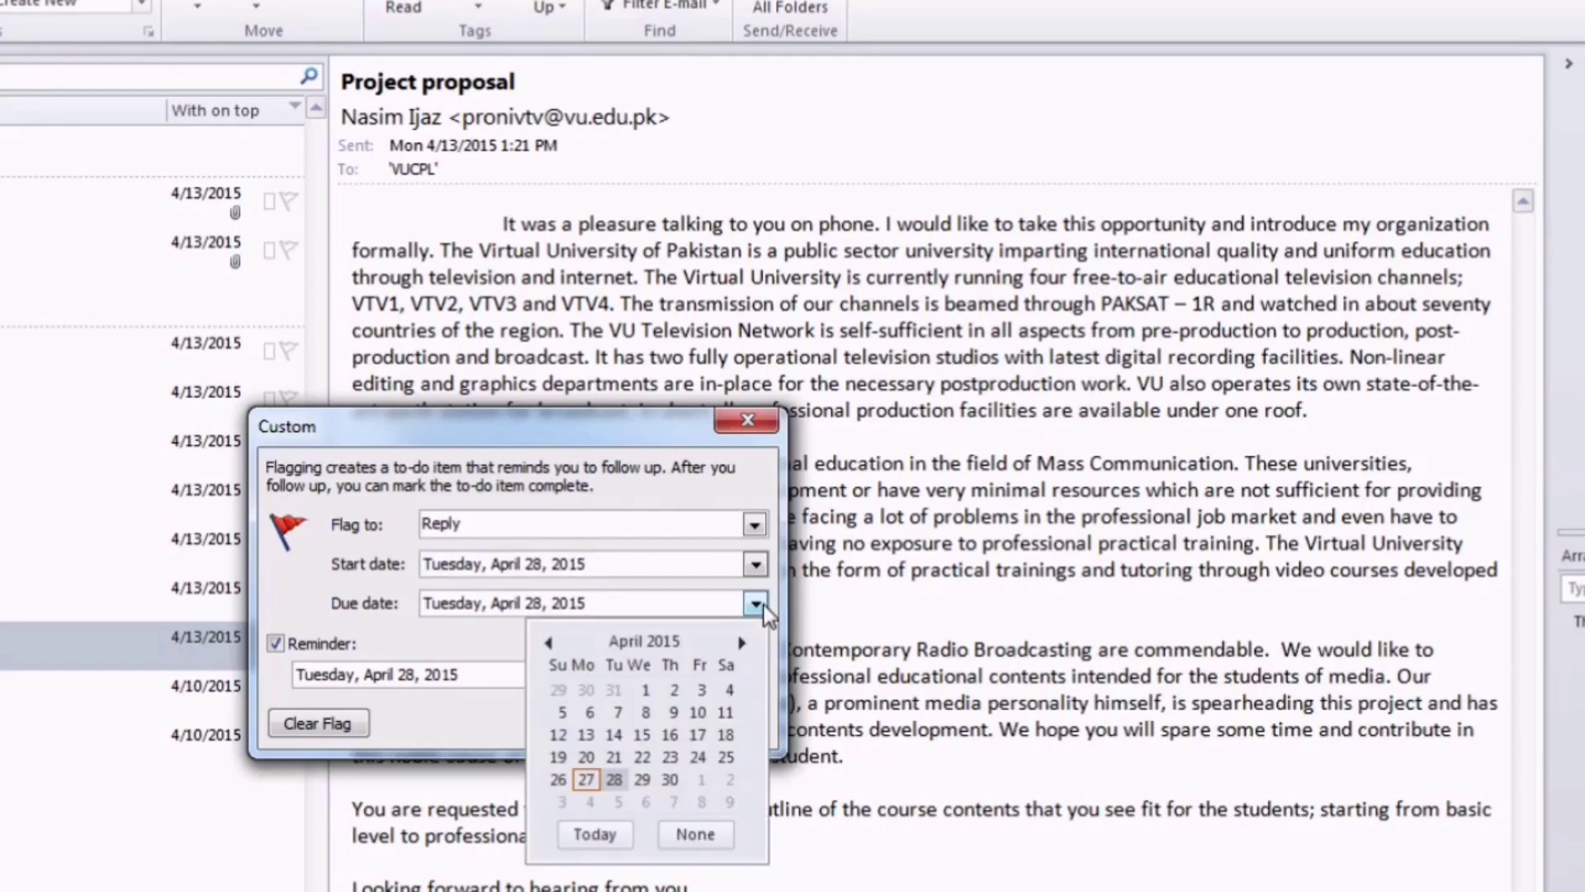
left_click(616, 781)
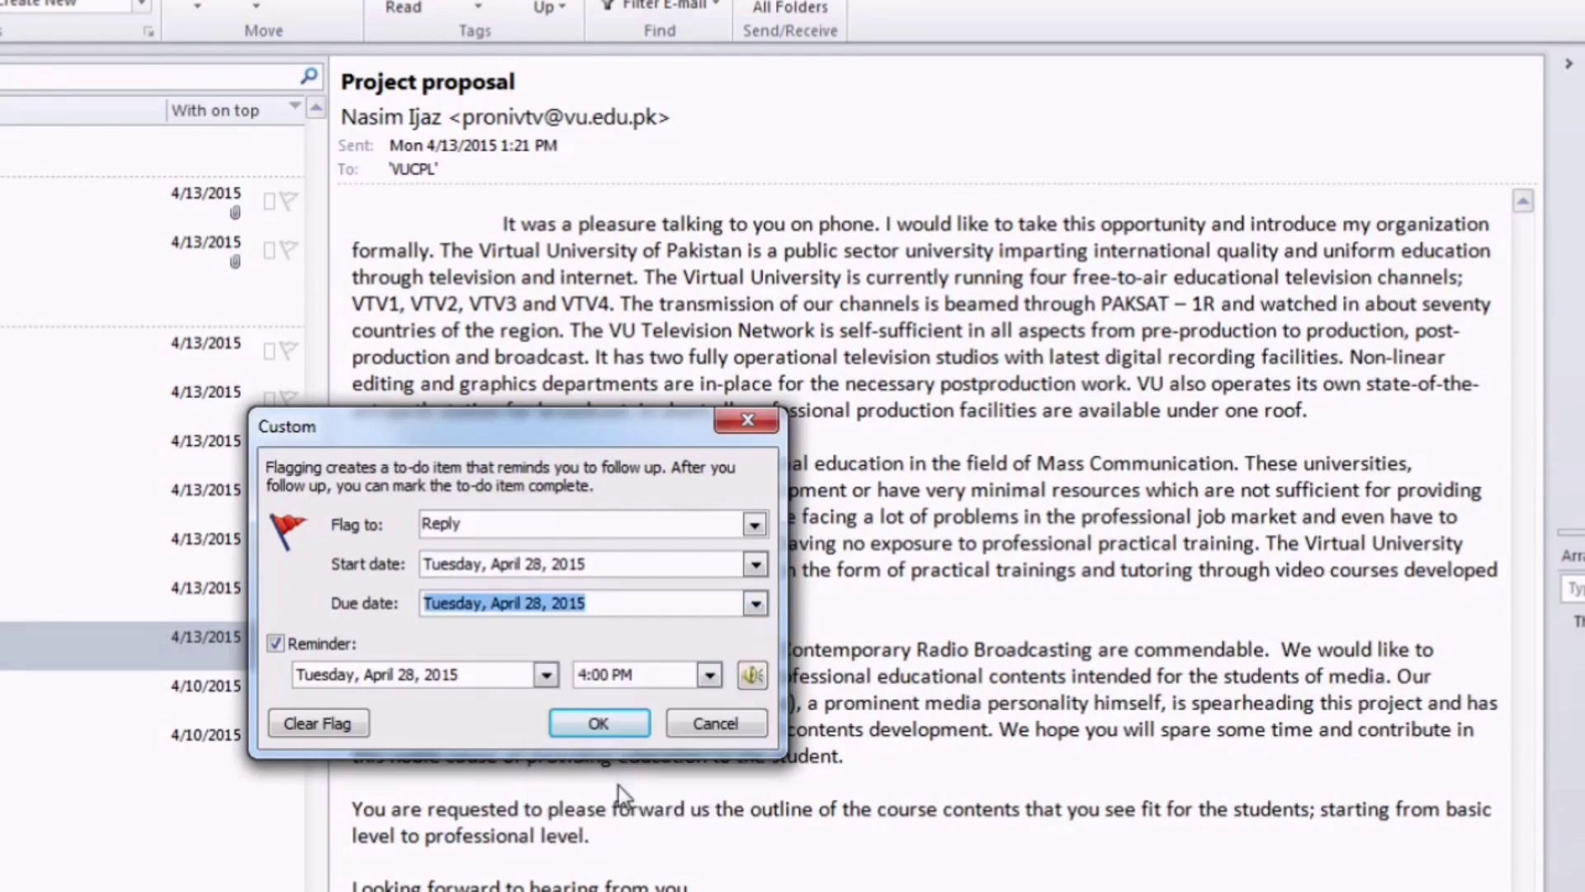
- Set the reminder to April 27, 2015 at 12:30 PM and confirm the flag
left_click(275, 646)
left_click(275, 644)
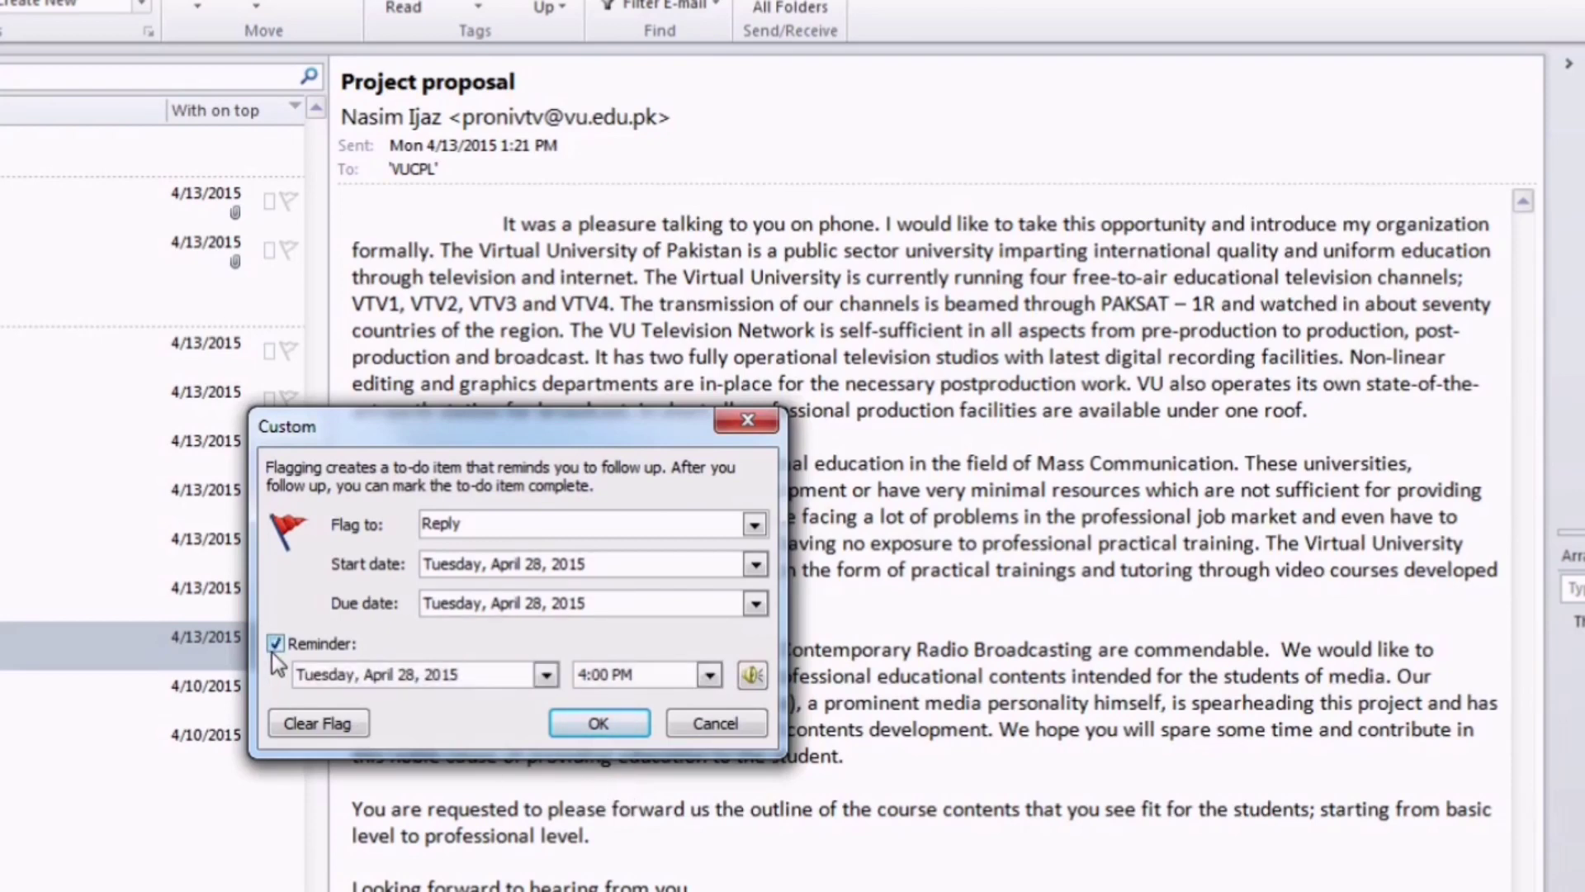
left_click(545, 676)
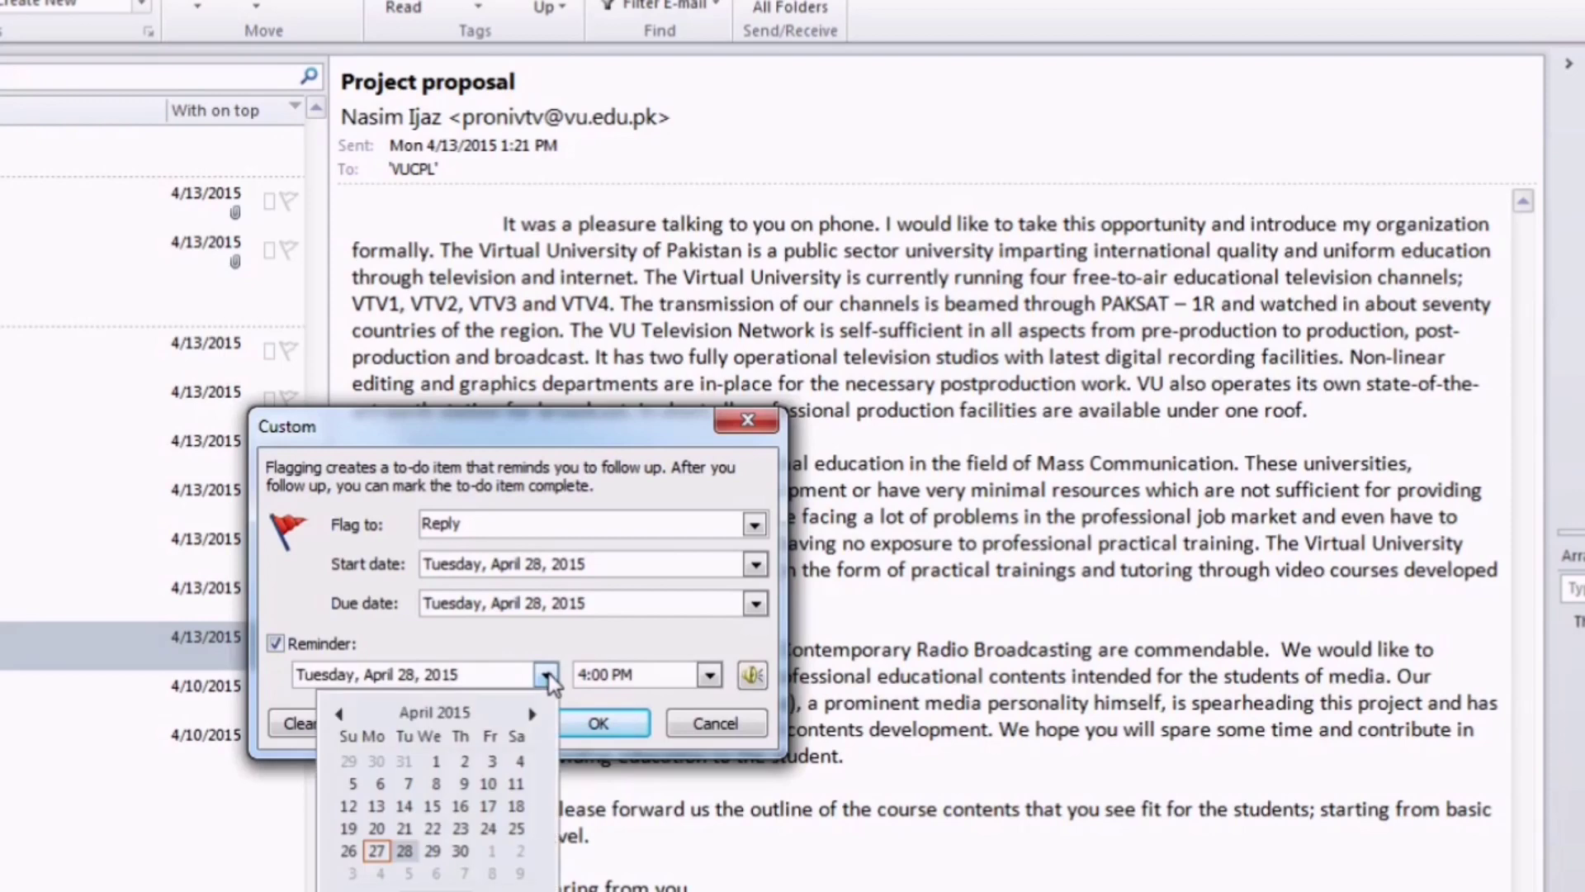
left_click(377, 851)
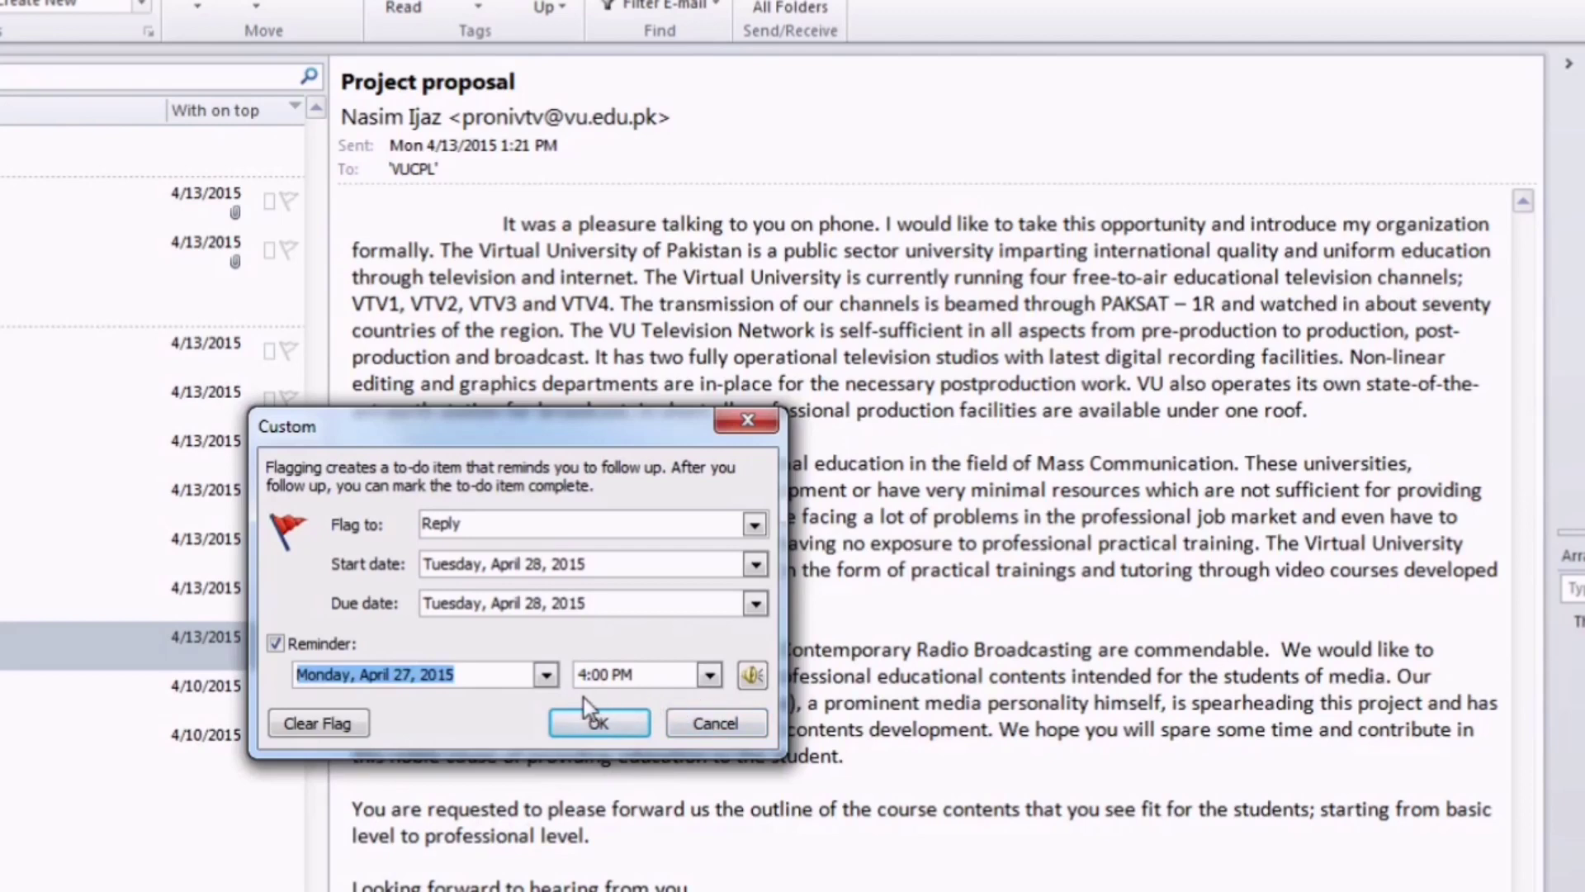
left_click(710, 675)
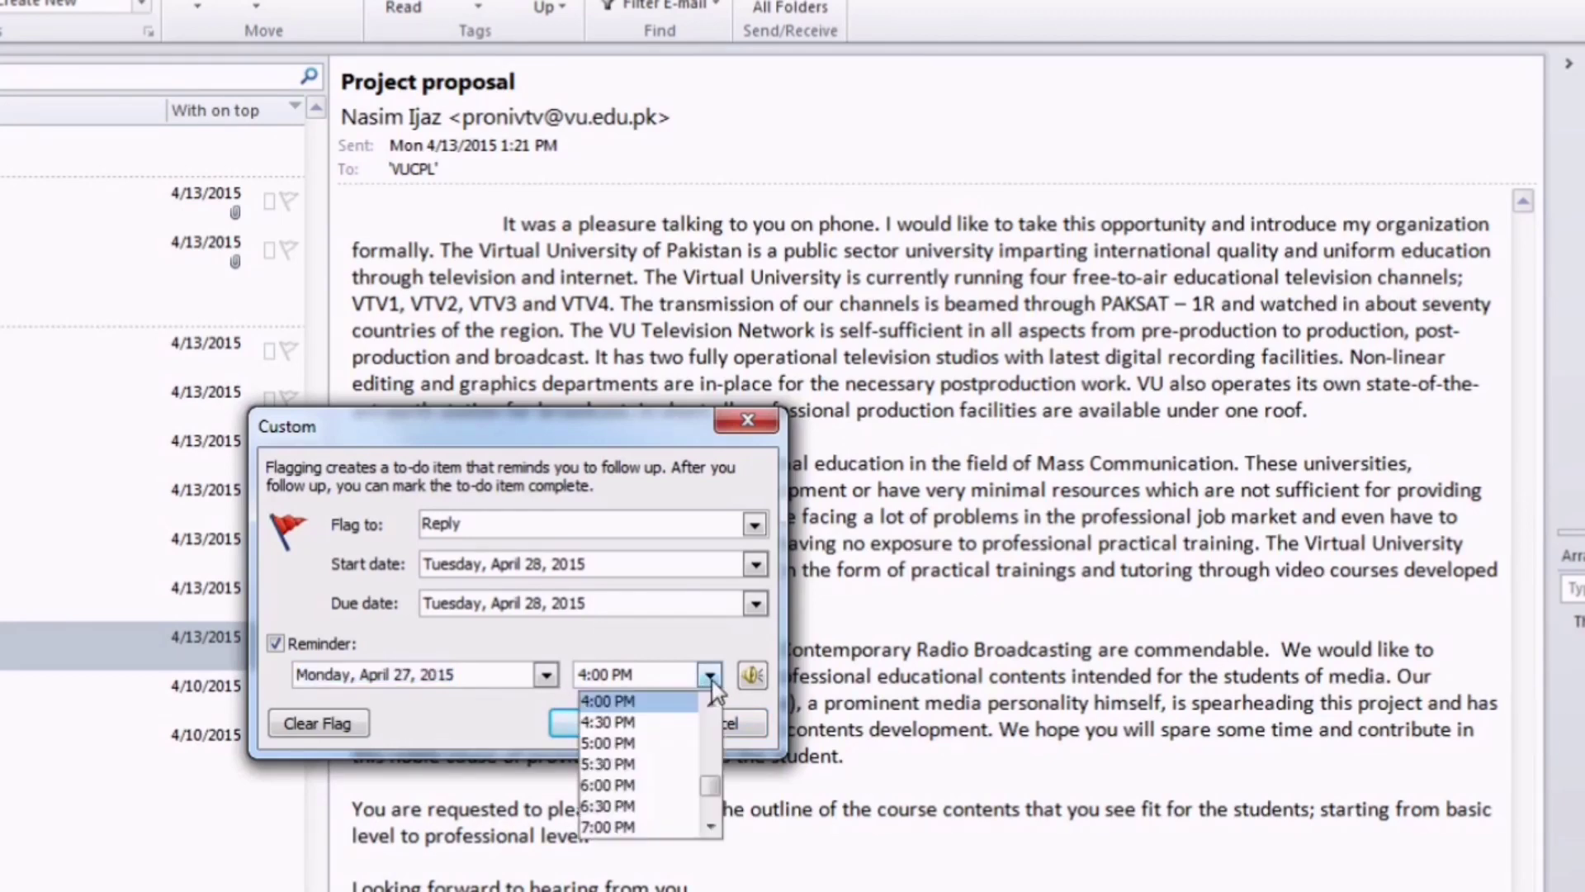
scroll(707, 786, "down", 1)
scroll(706, 786, "down", 3)
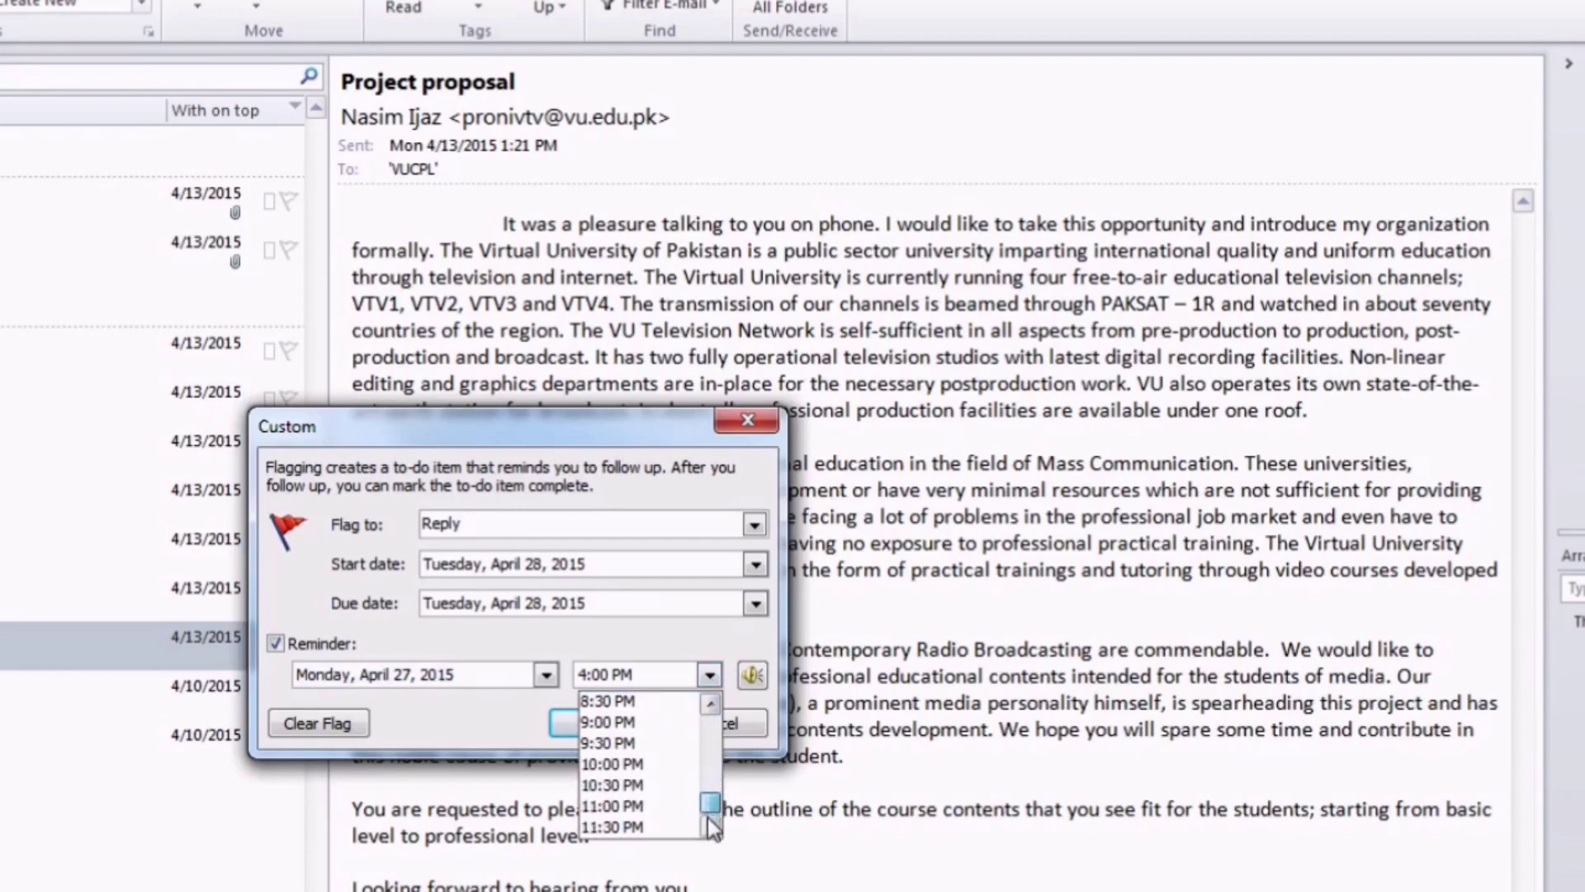
scroll(707, 786, "up", 5)
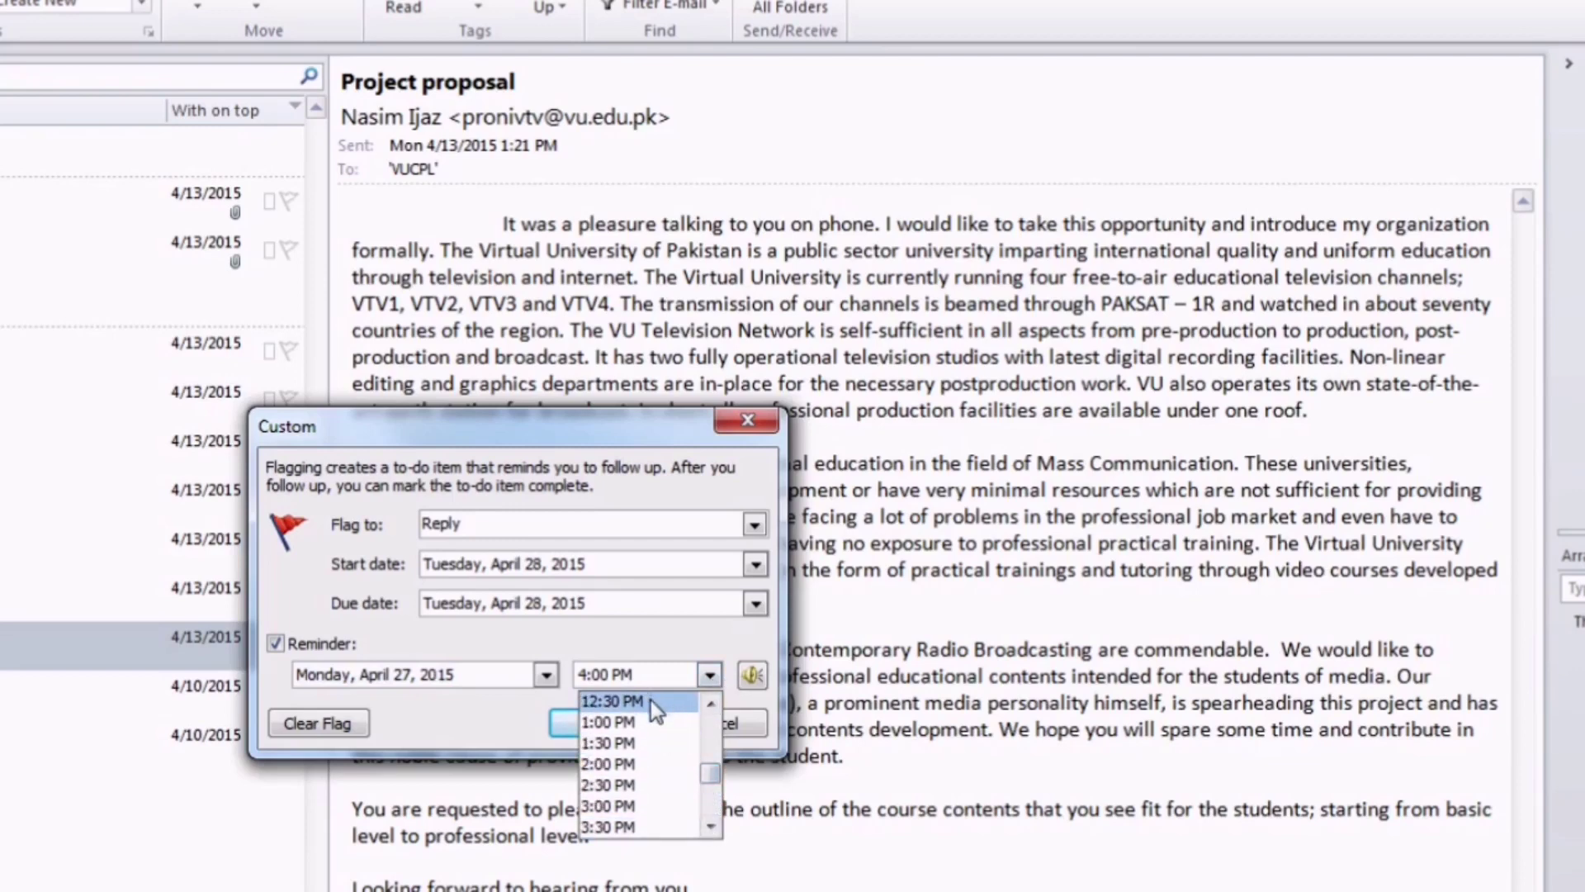
left_click(657, 704)
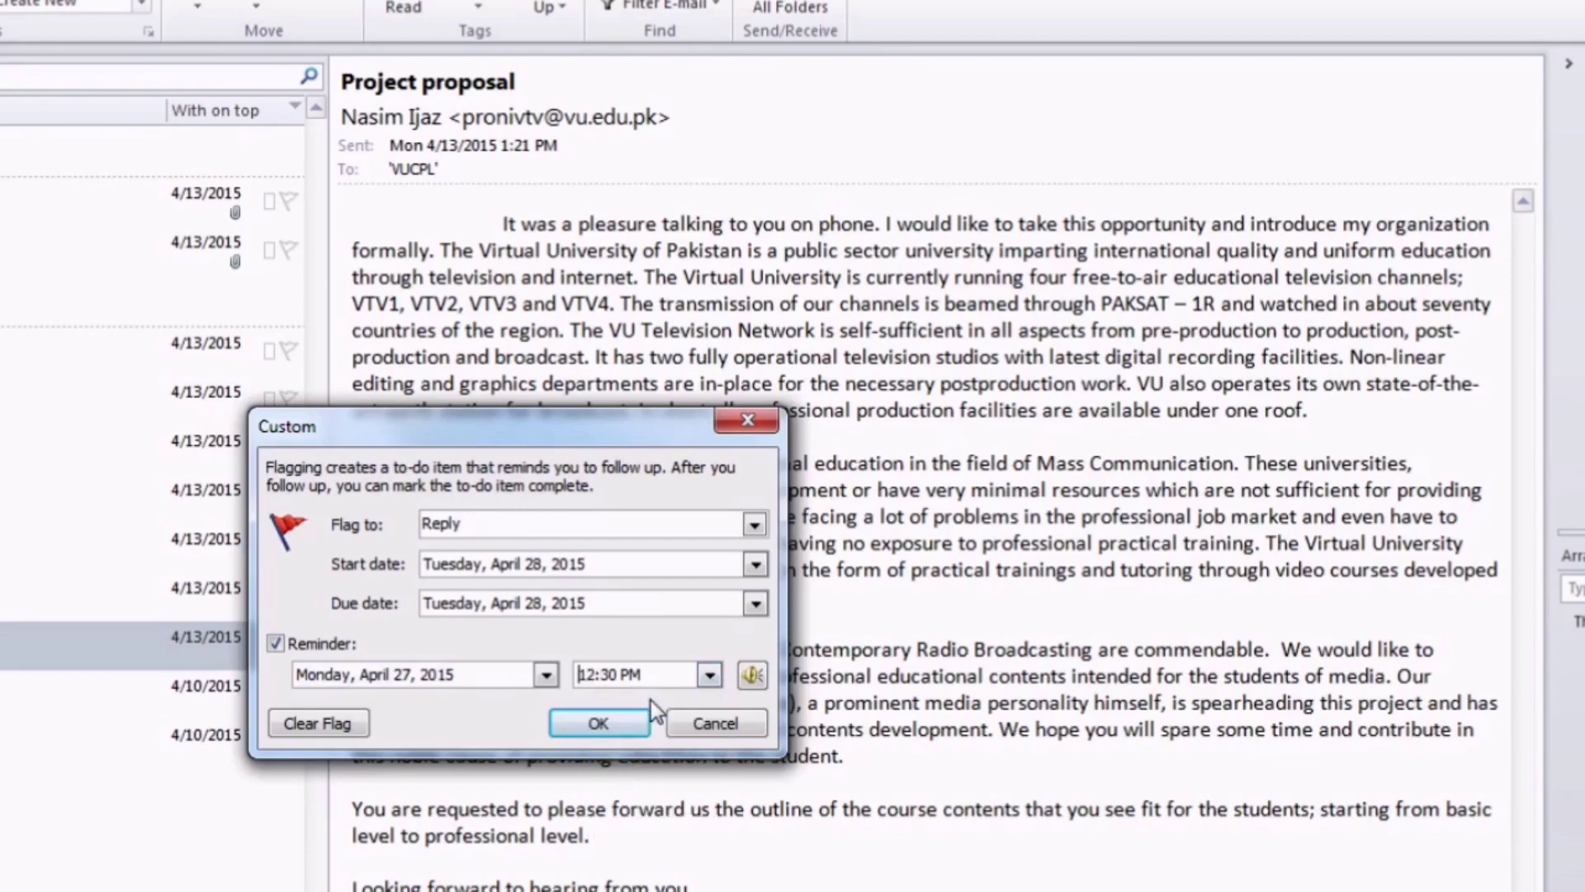
left_click(591, 728)
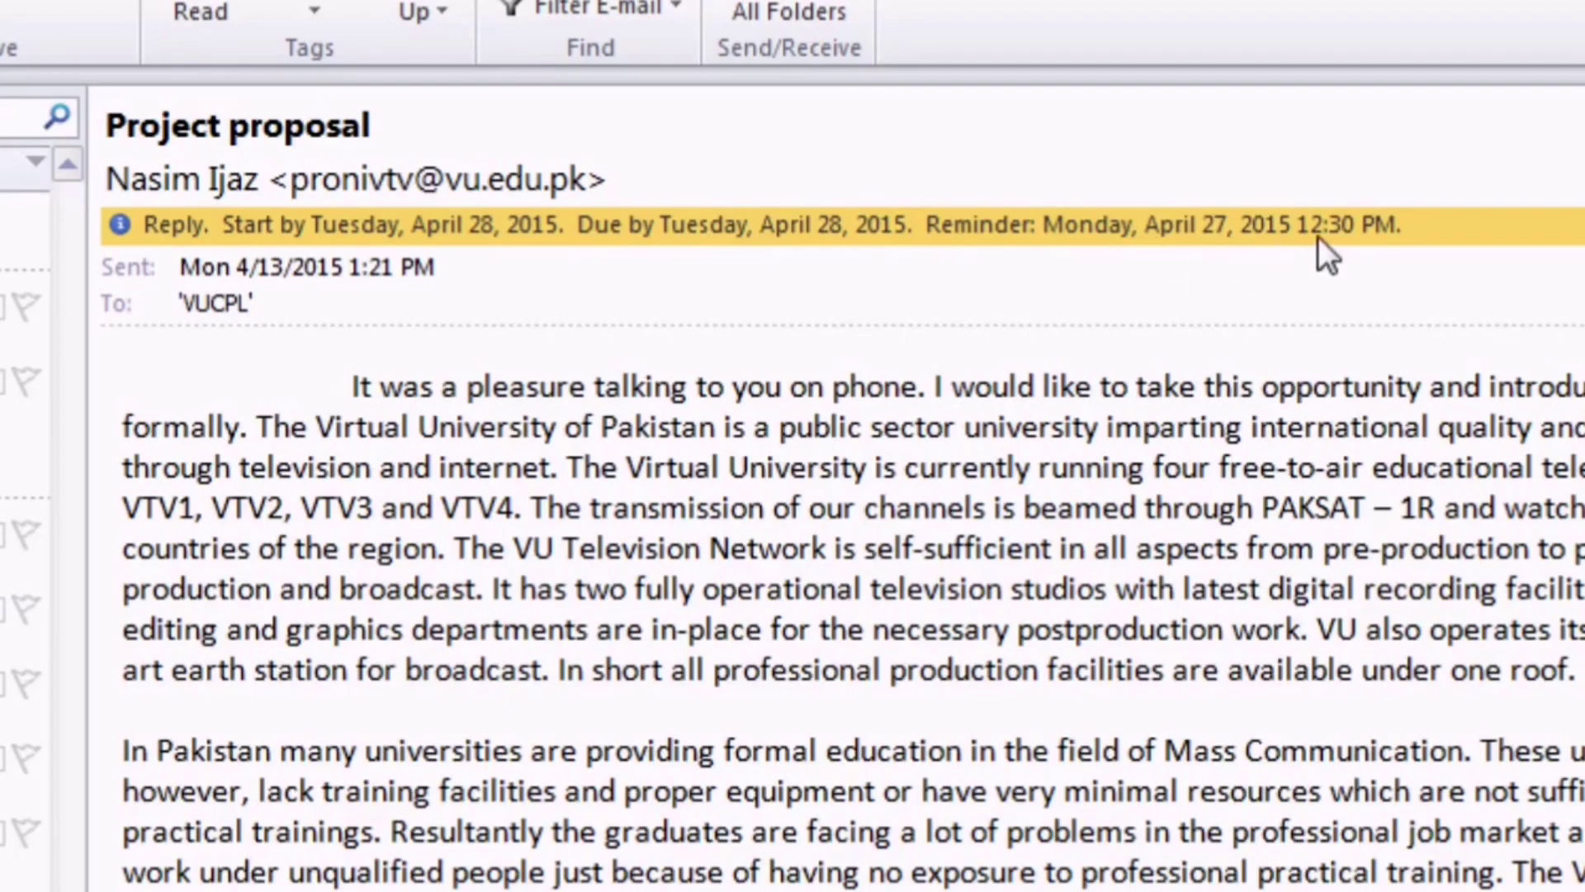
- Open the flag info bar's options, then wait for the Project proposal reminder window
left_click(1426, 232)
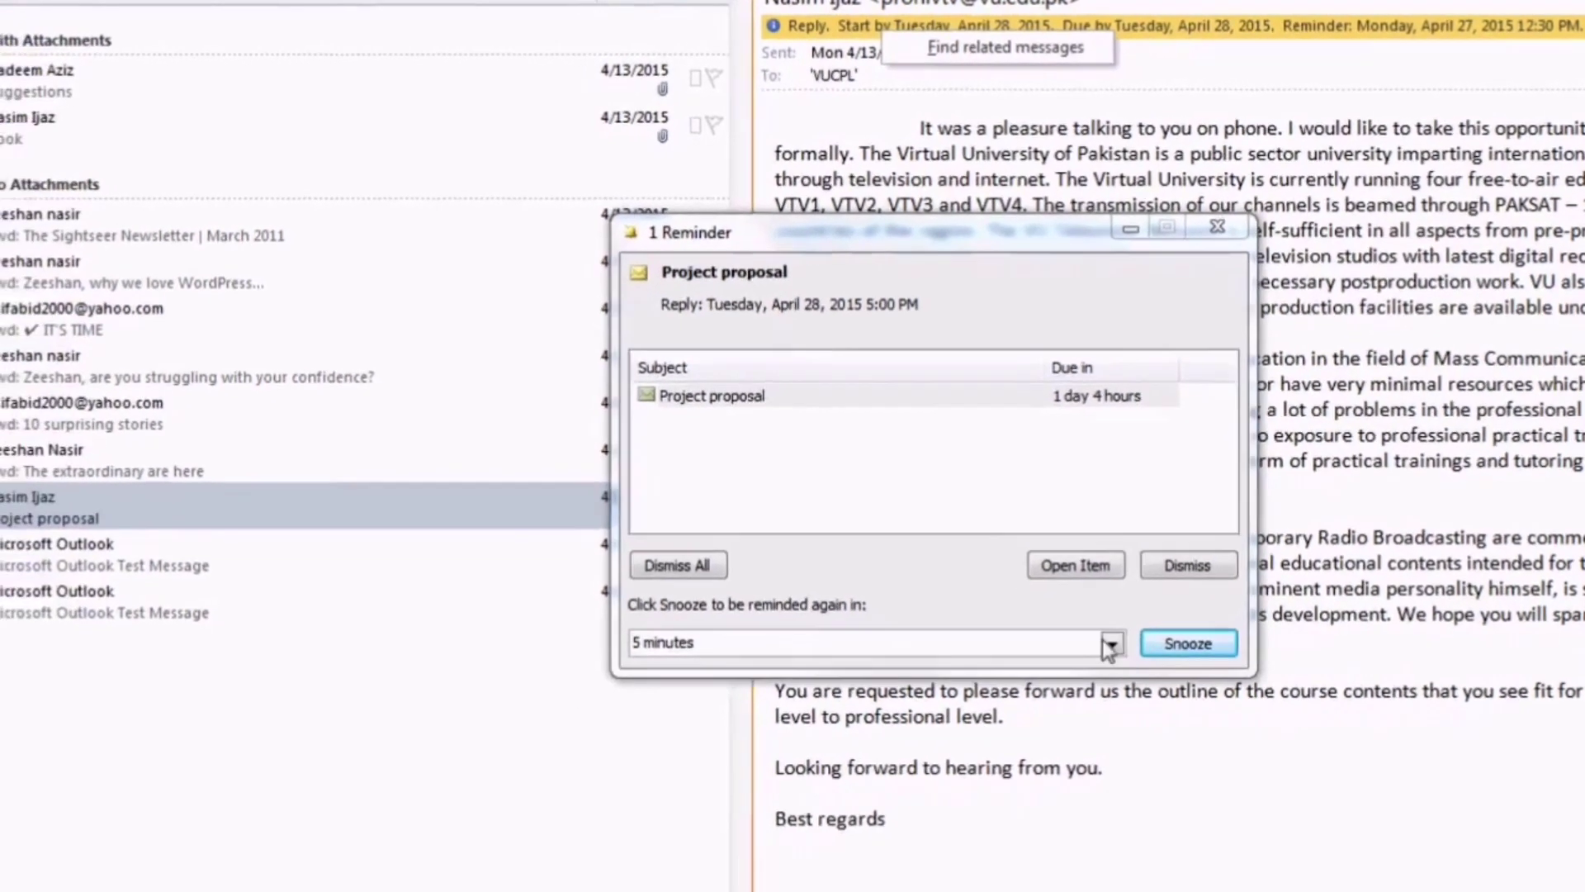
- Leave snooze at 5 minutes, then clear the Project proposal flag from the reminder
left_click(1110, 643)
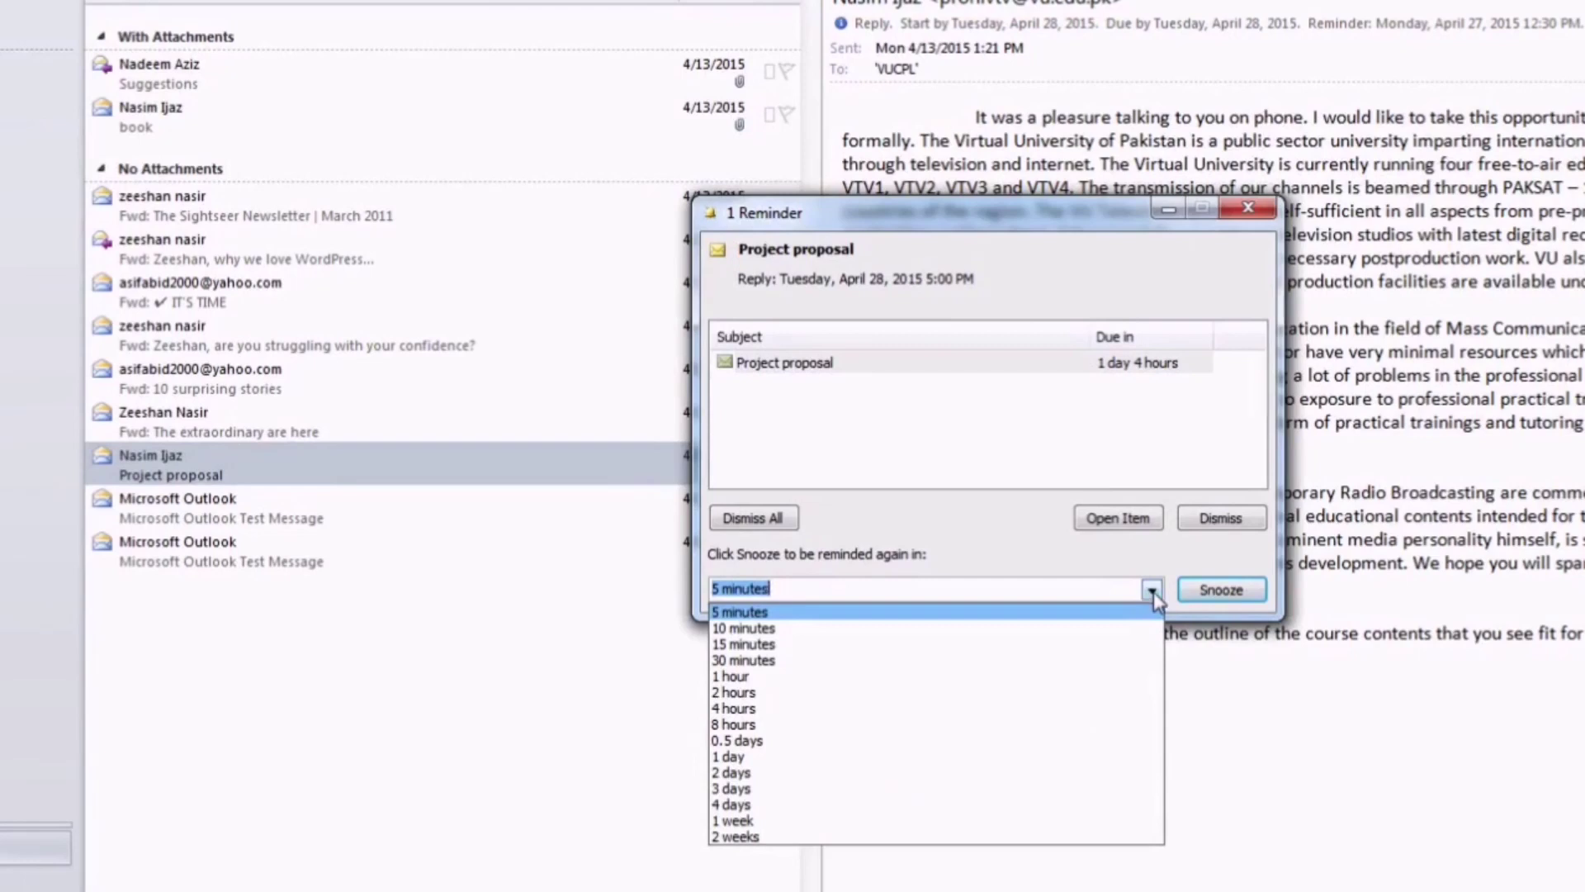
left_click(1151, 591)
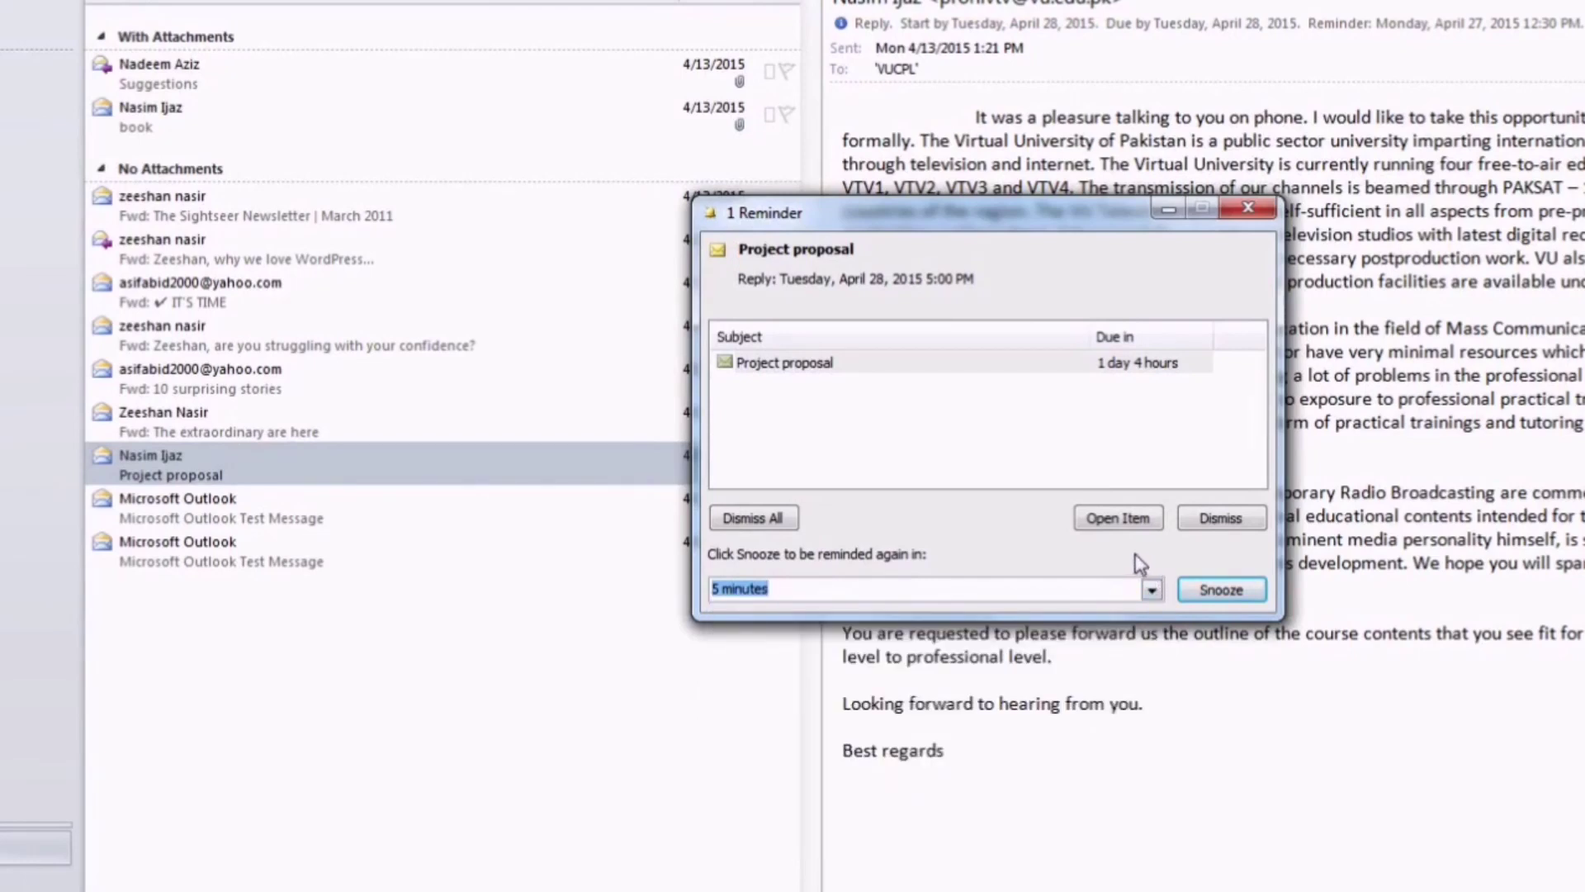
right_click(904, 366)
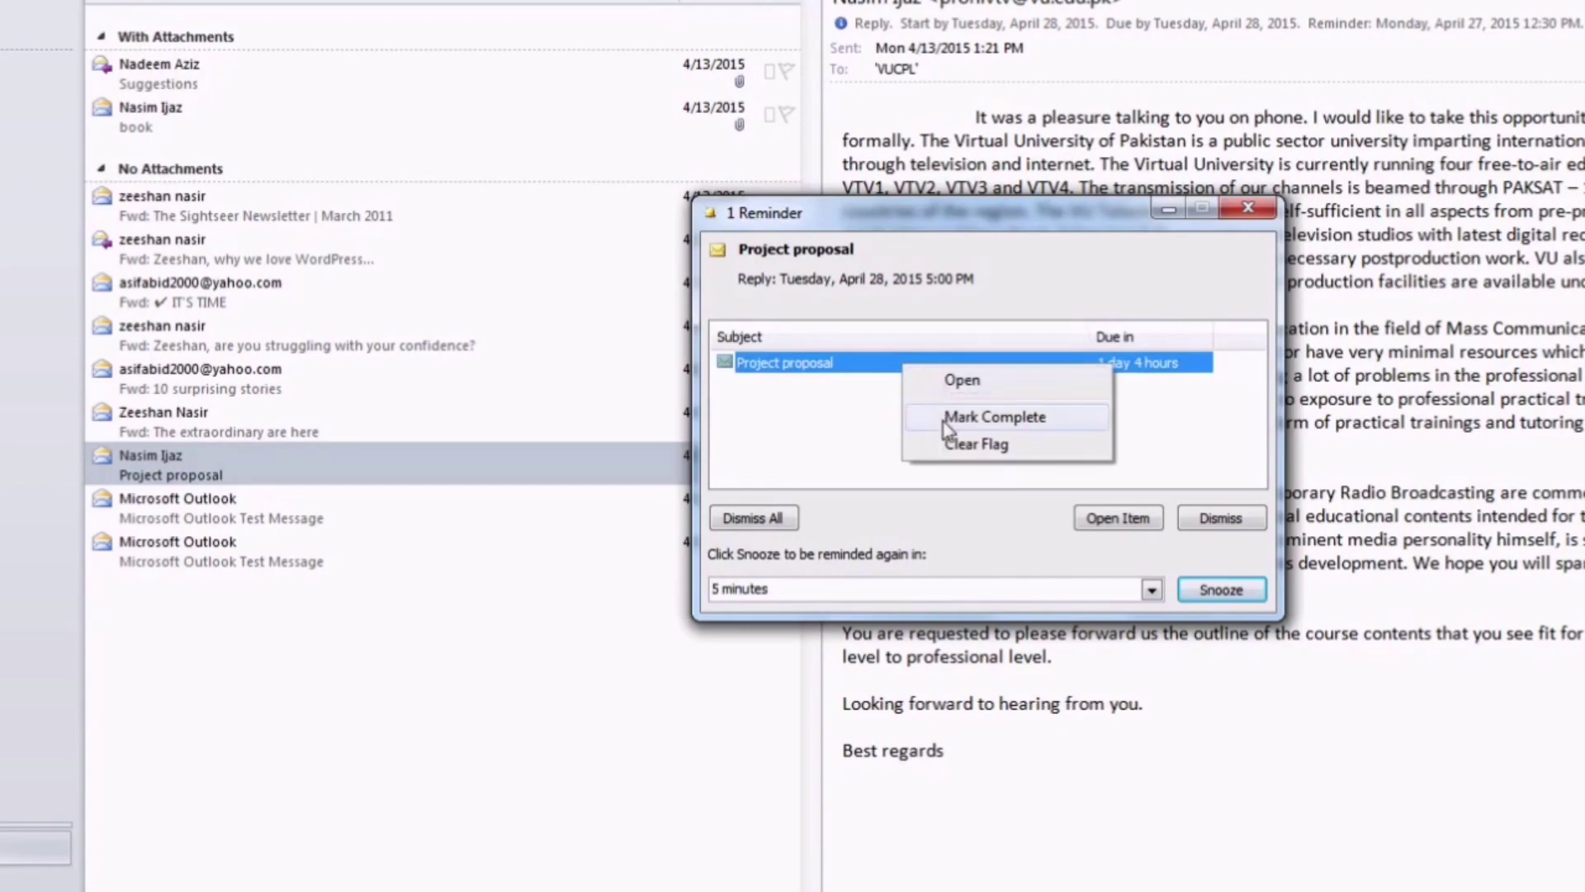
left_click(1008, 450)
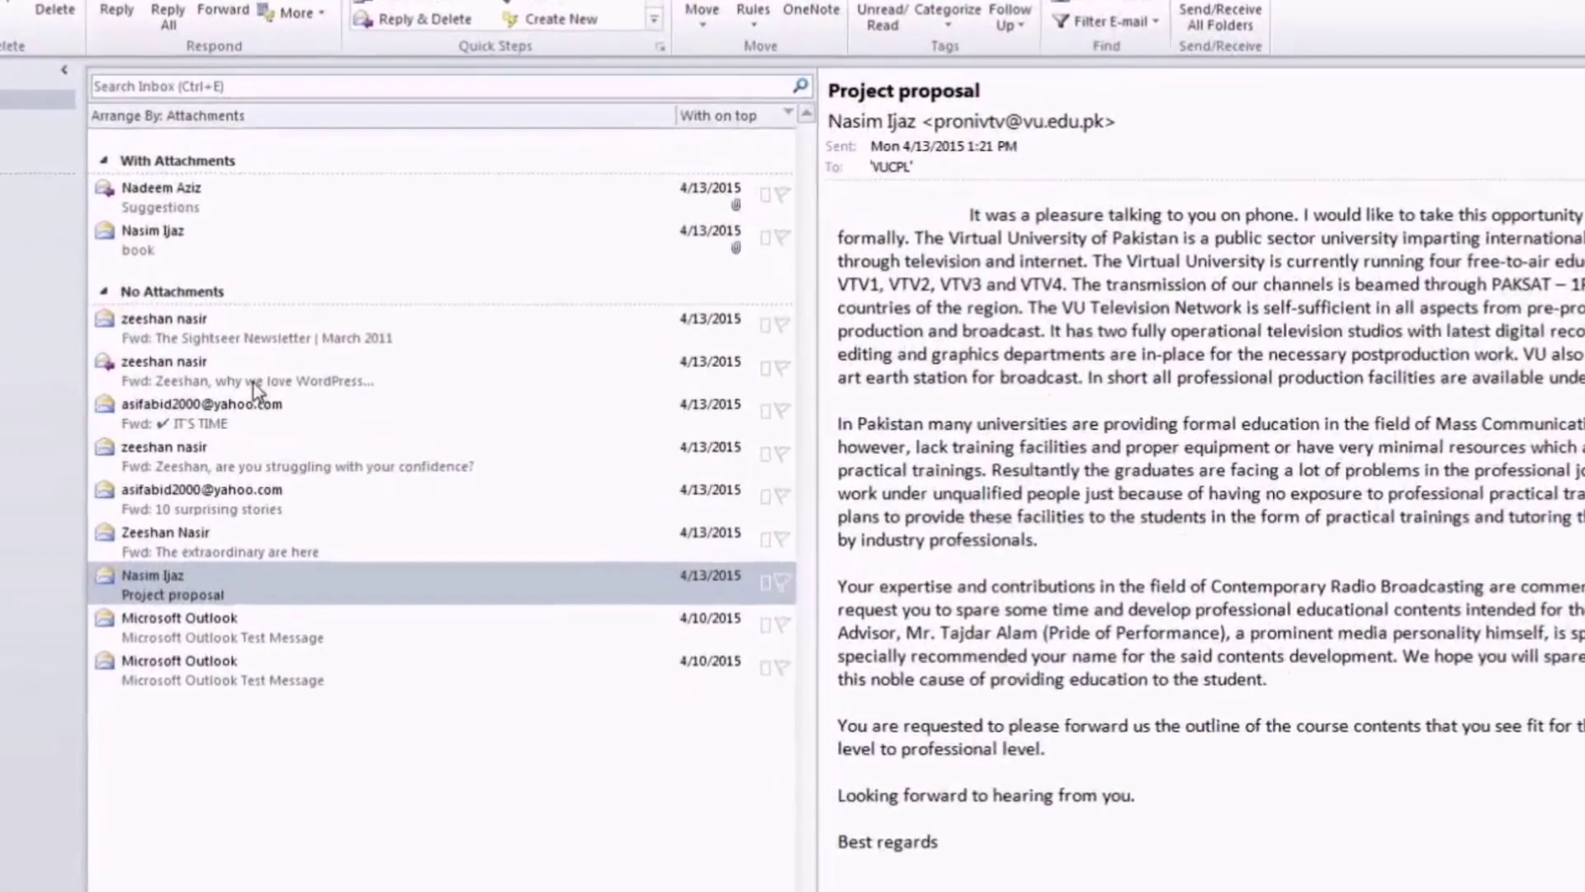
- Delete the 'Fwd: …why we love WordPress' email from the Inbox
left_click(300, 328)
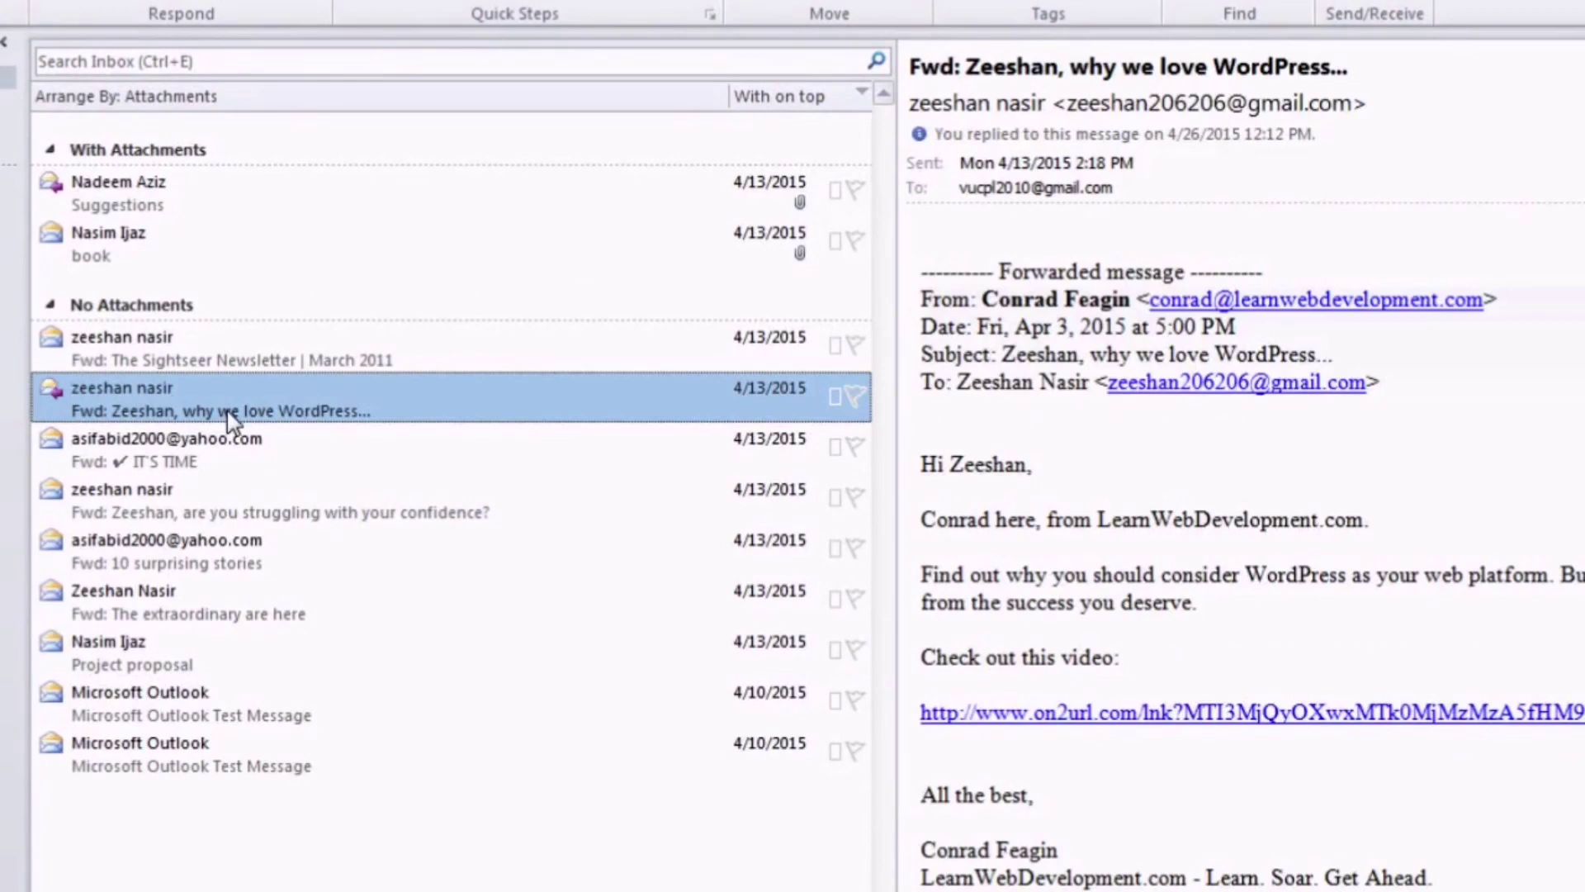
right_click(231, 417)
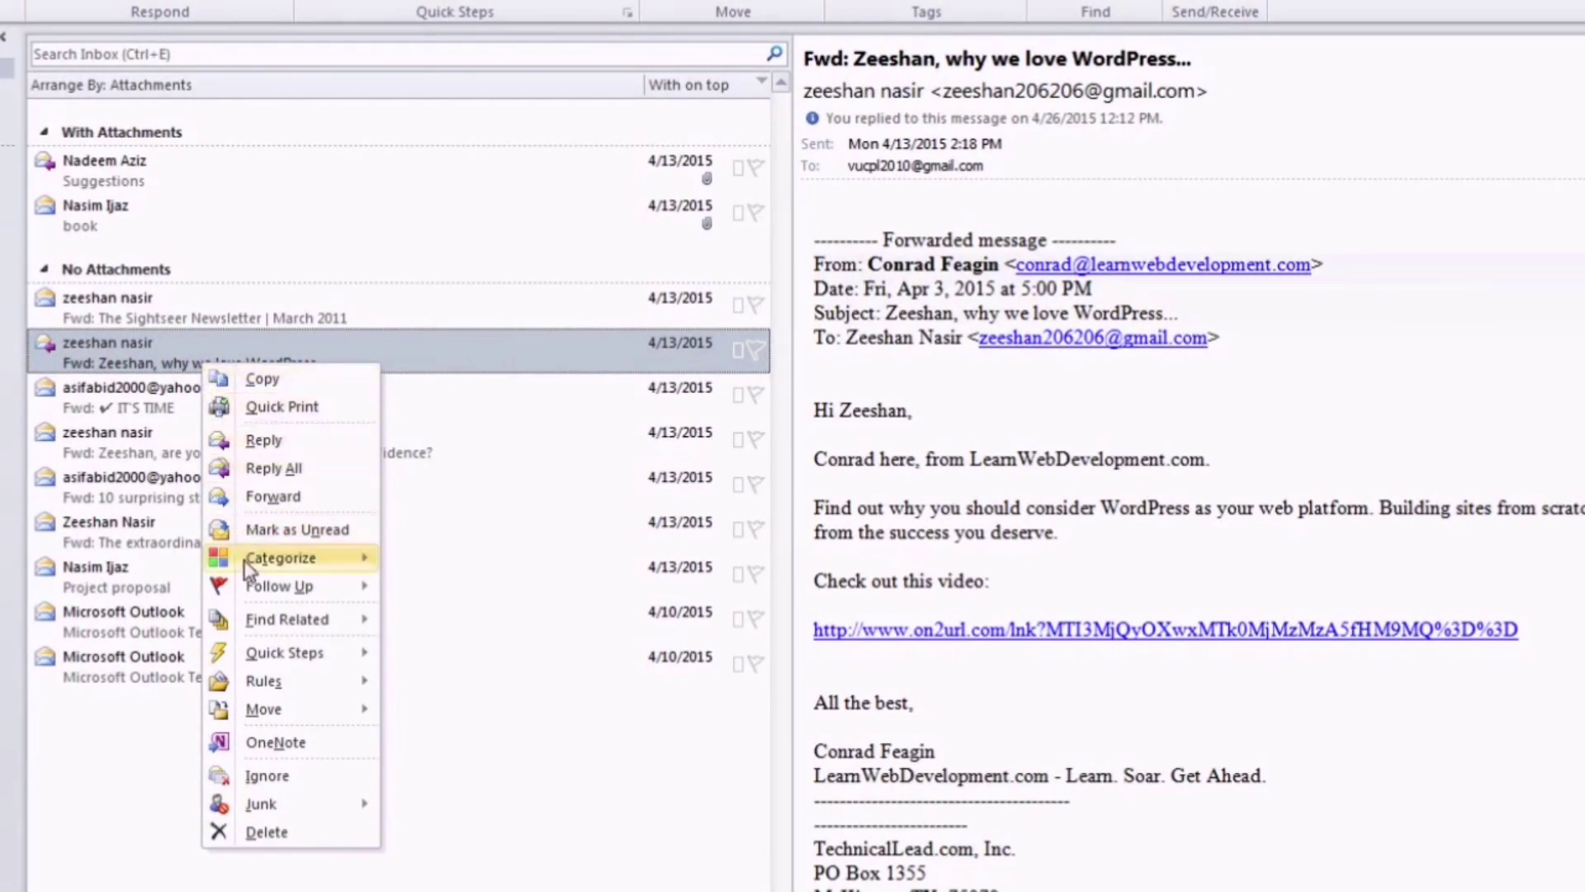
left_click(264, 832)
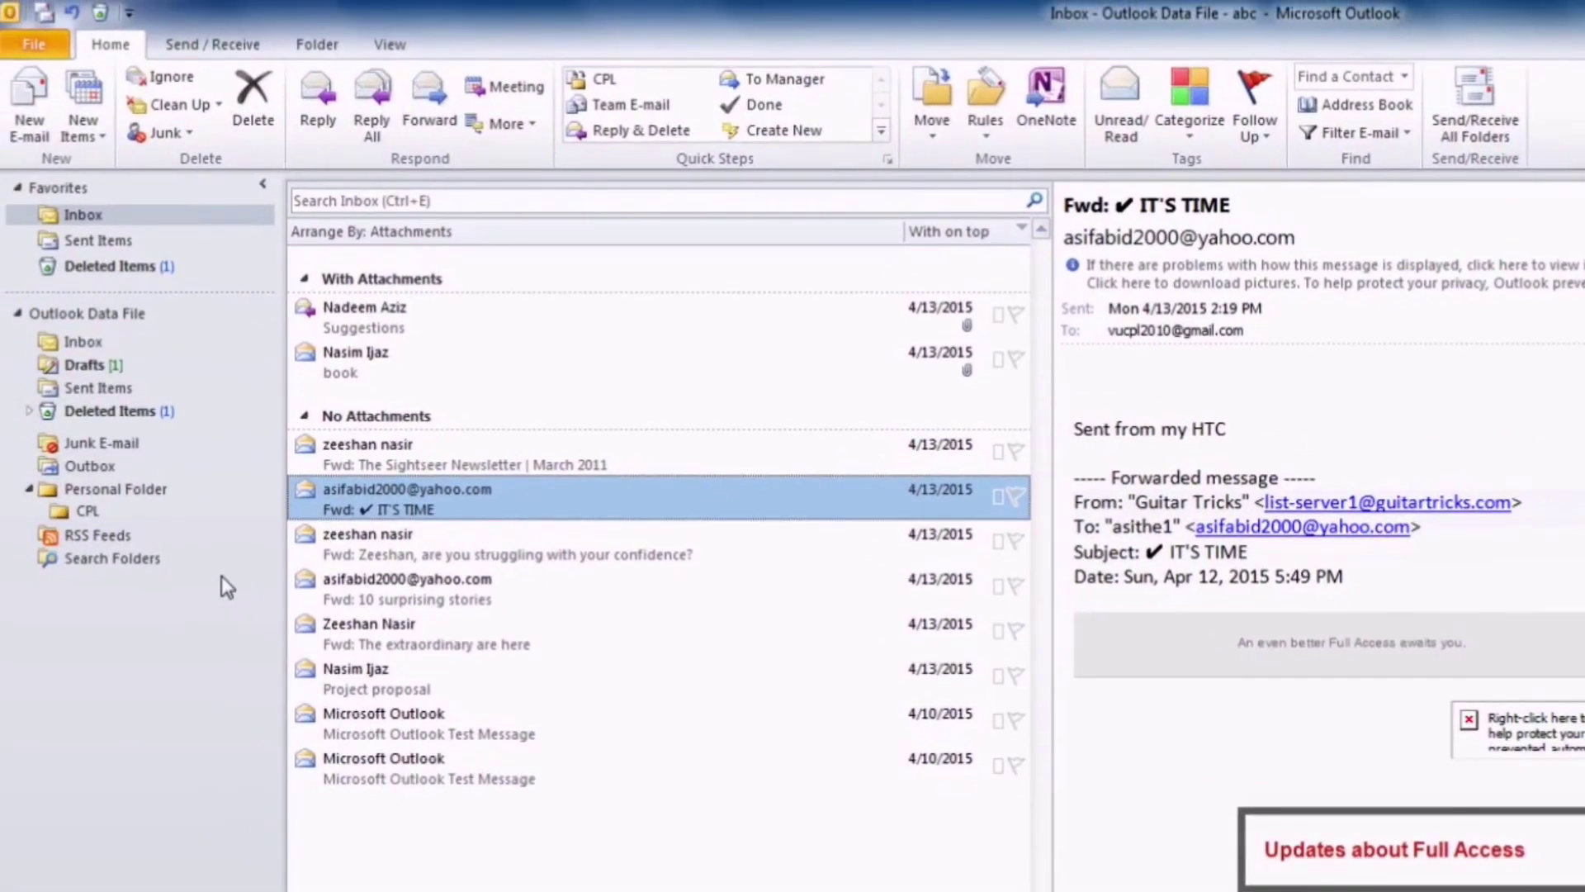
- Move the WordPress email from Deleted Items to the Inbox and open it there
left_click(149, 412)
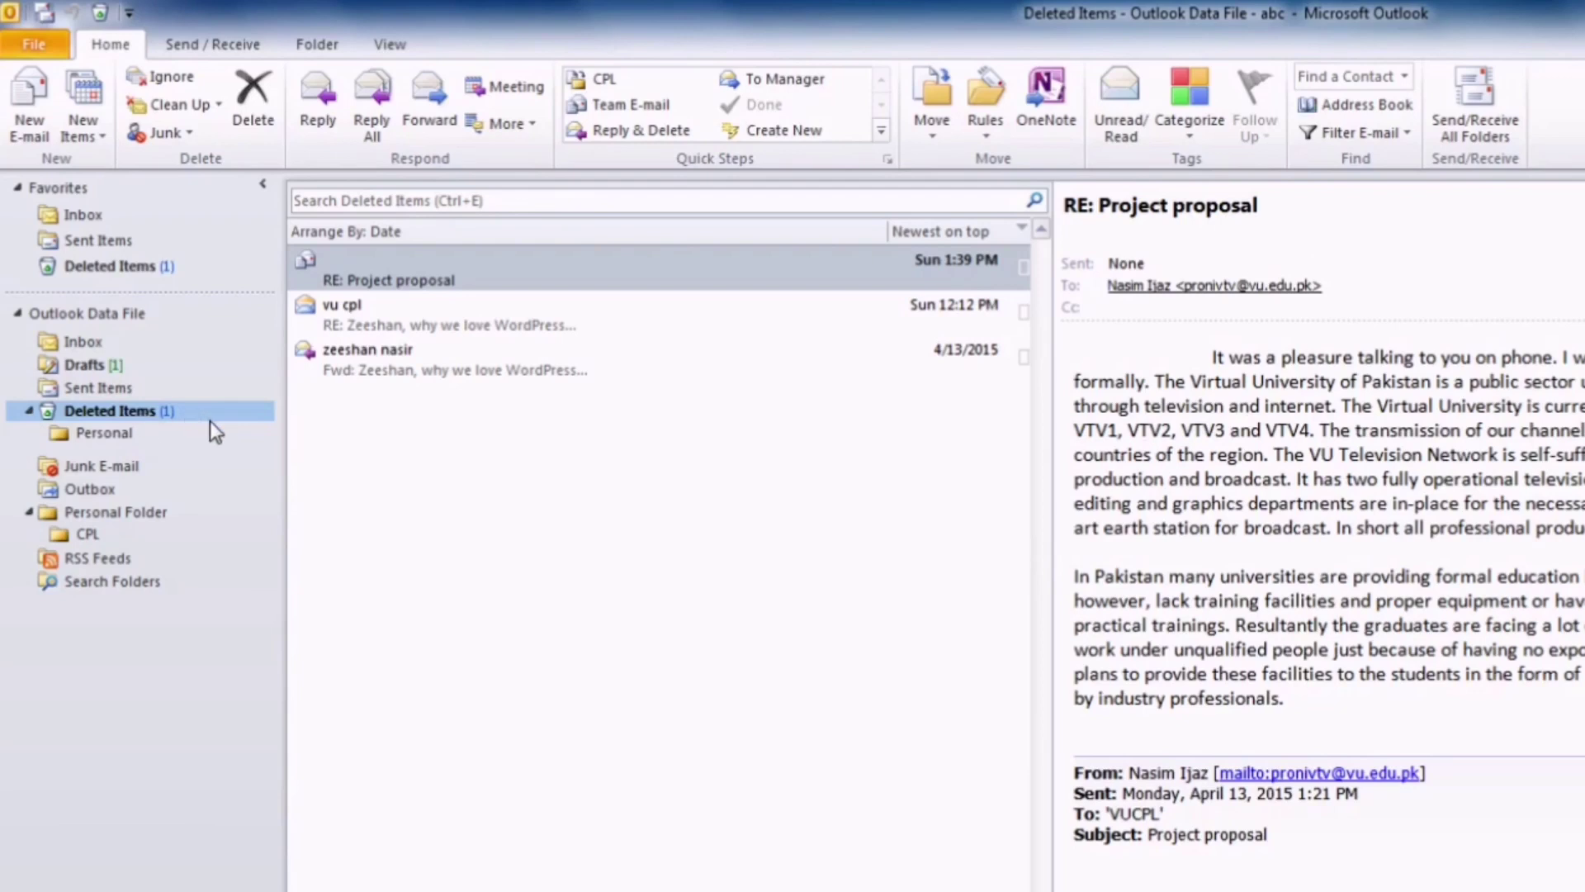
left_click(479, 370)
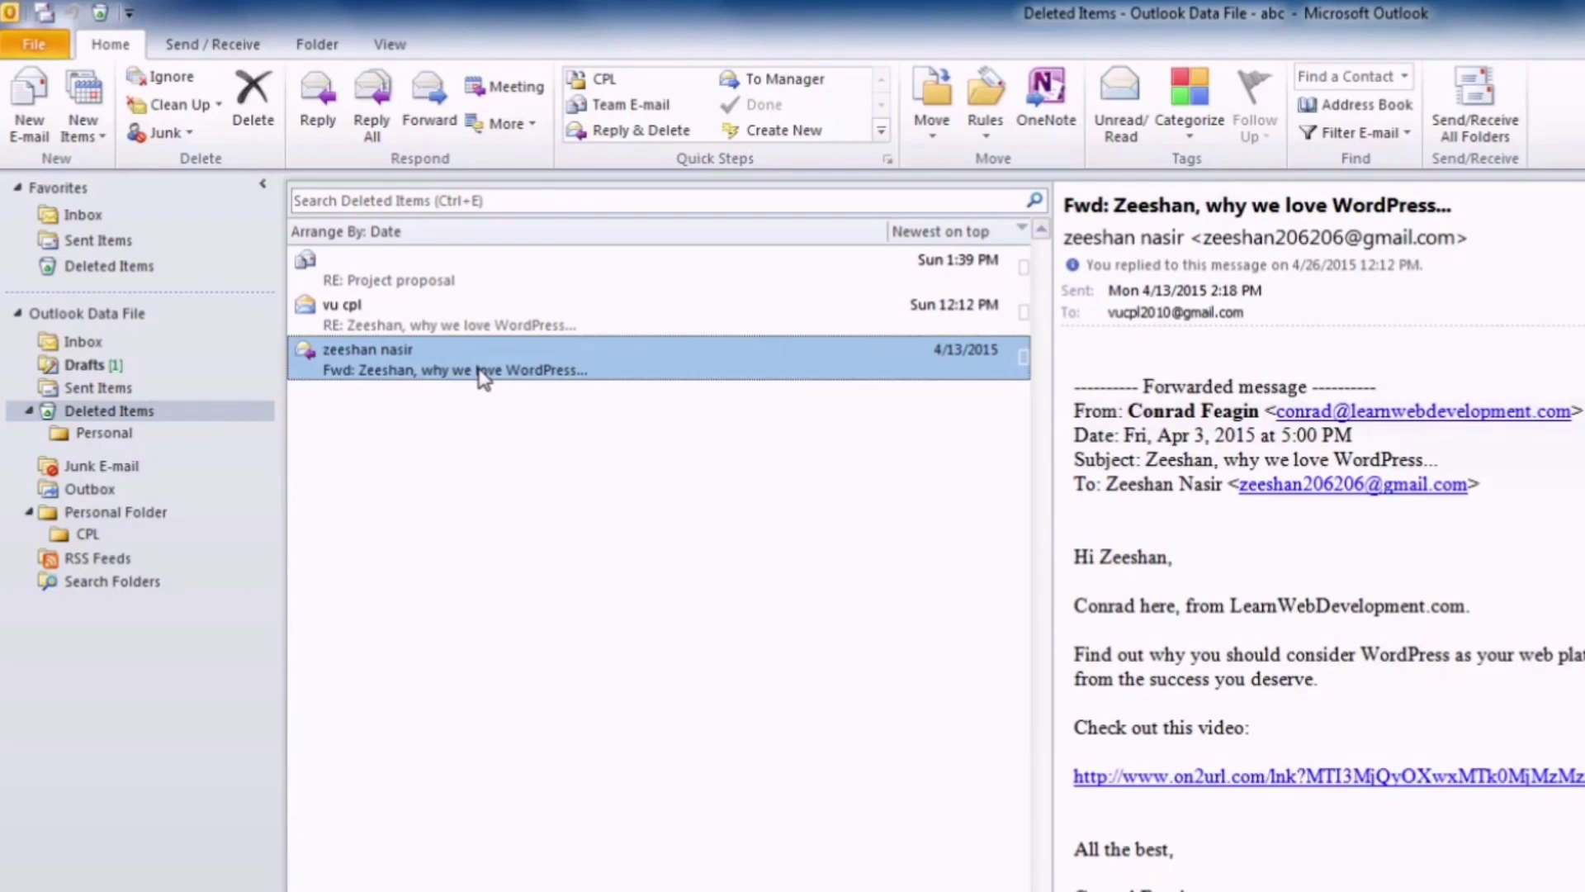
right_click(484, 378)
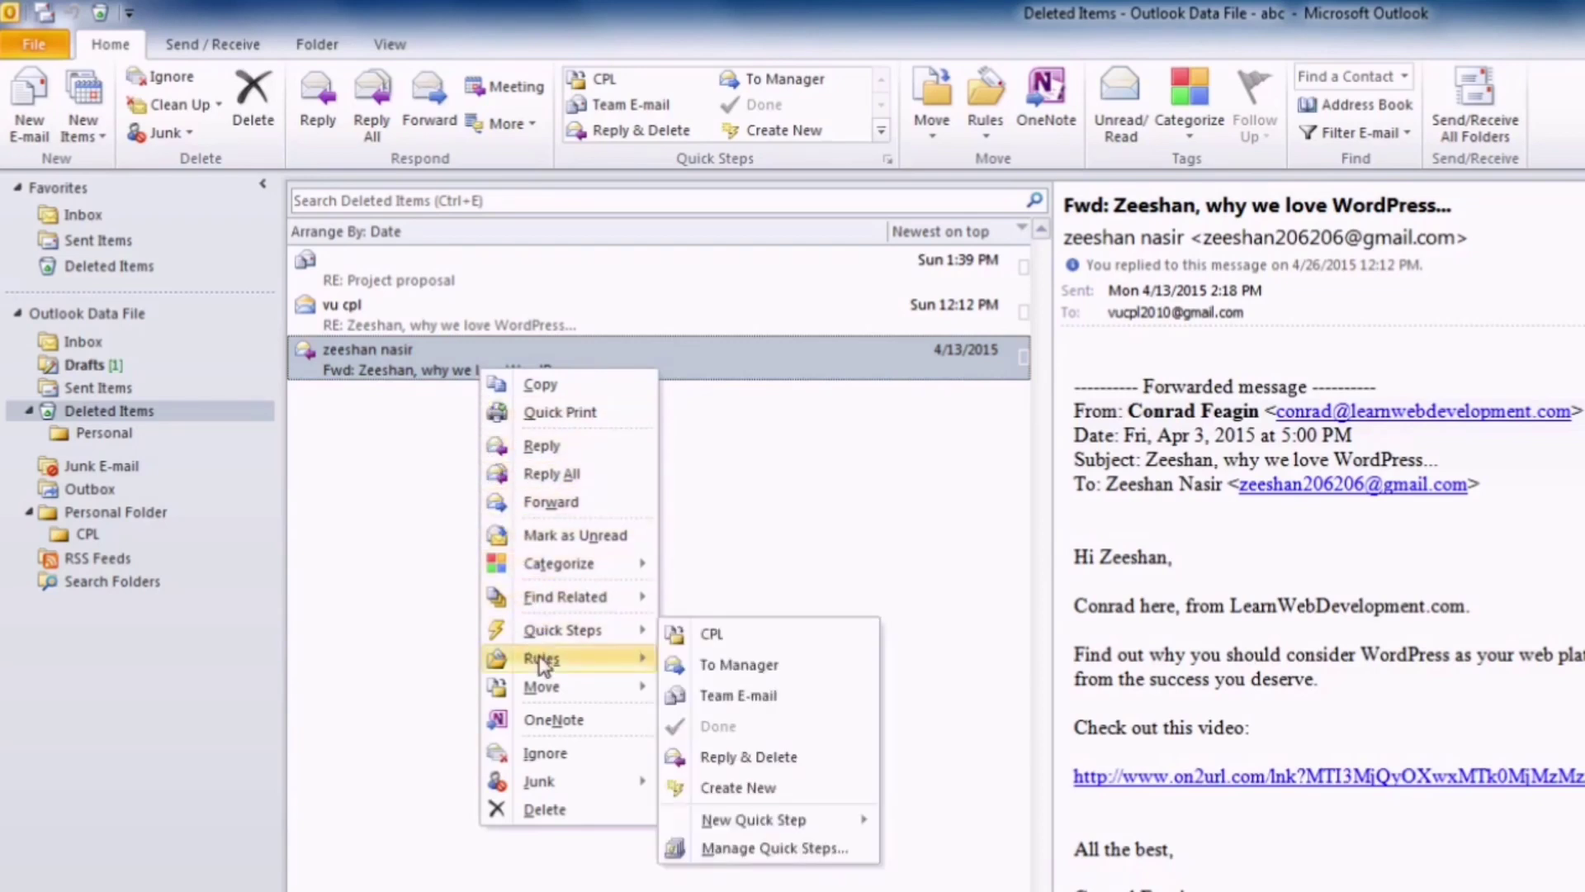
mouse_move(543, 698)
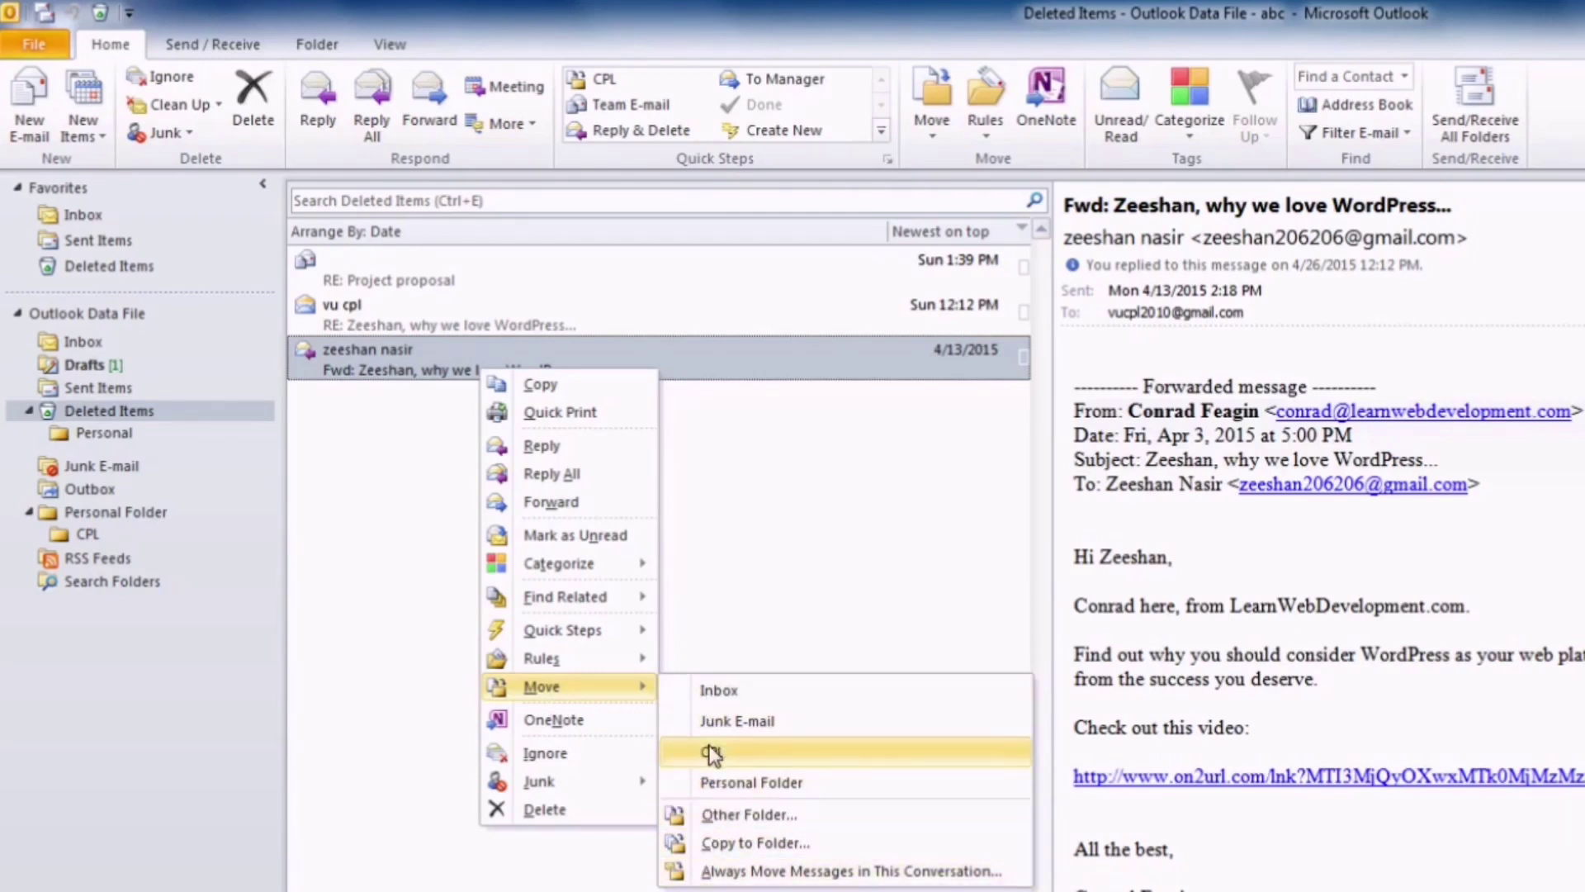
left_click(717, 692)
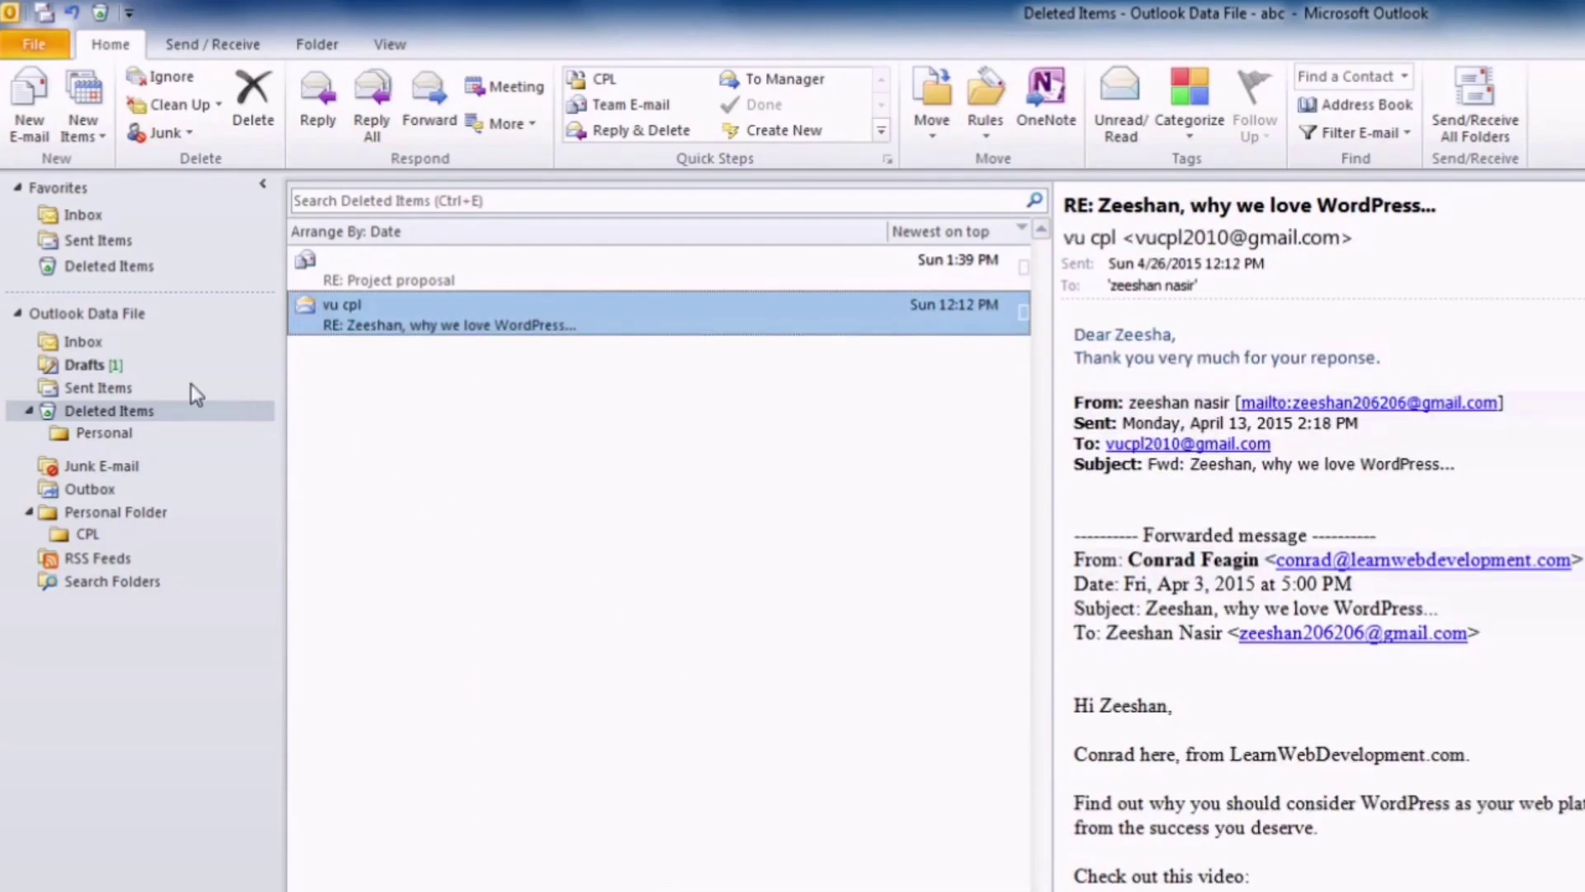
left_click(85, 364)
left_click(90, 343)
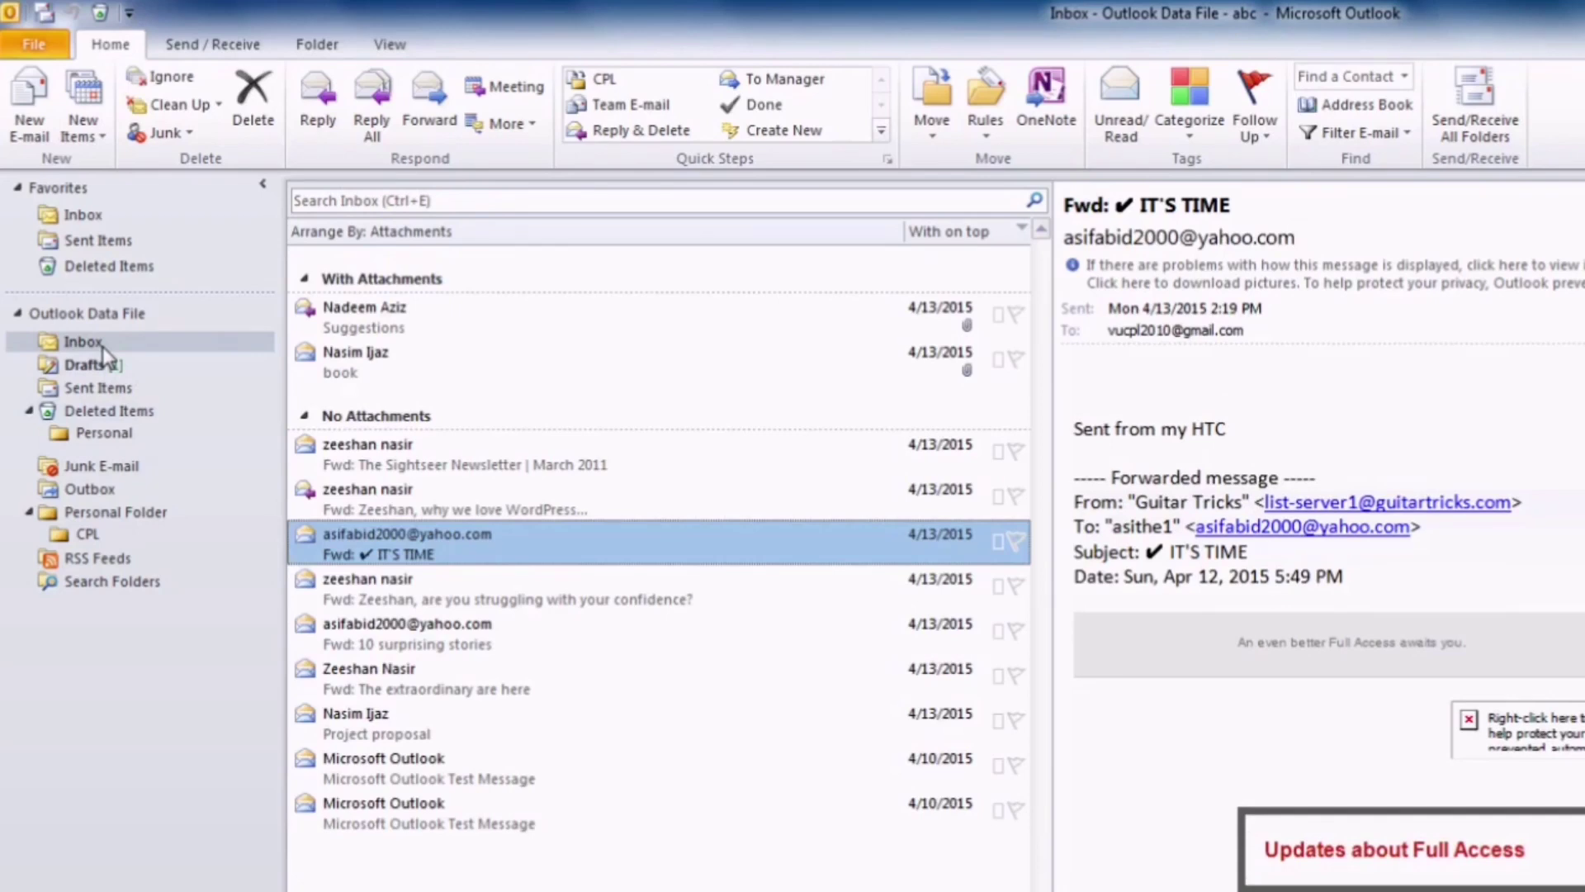
left_click(388, 512)
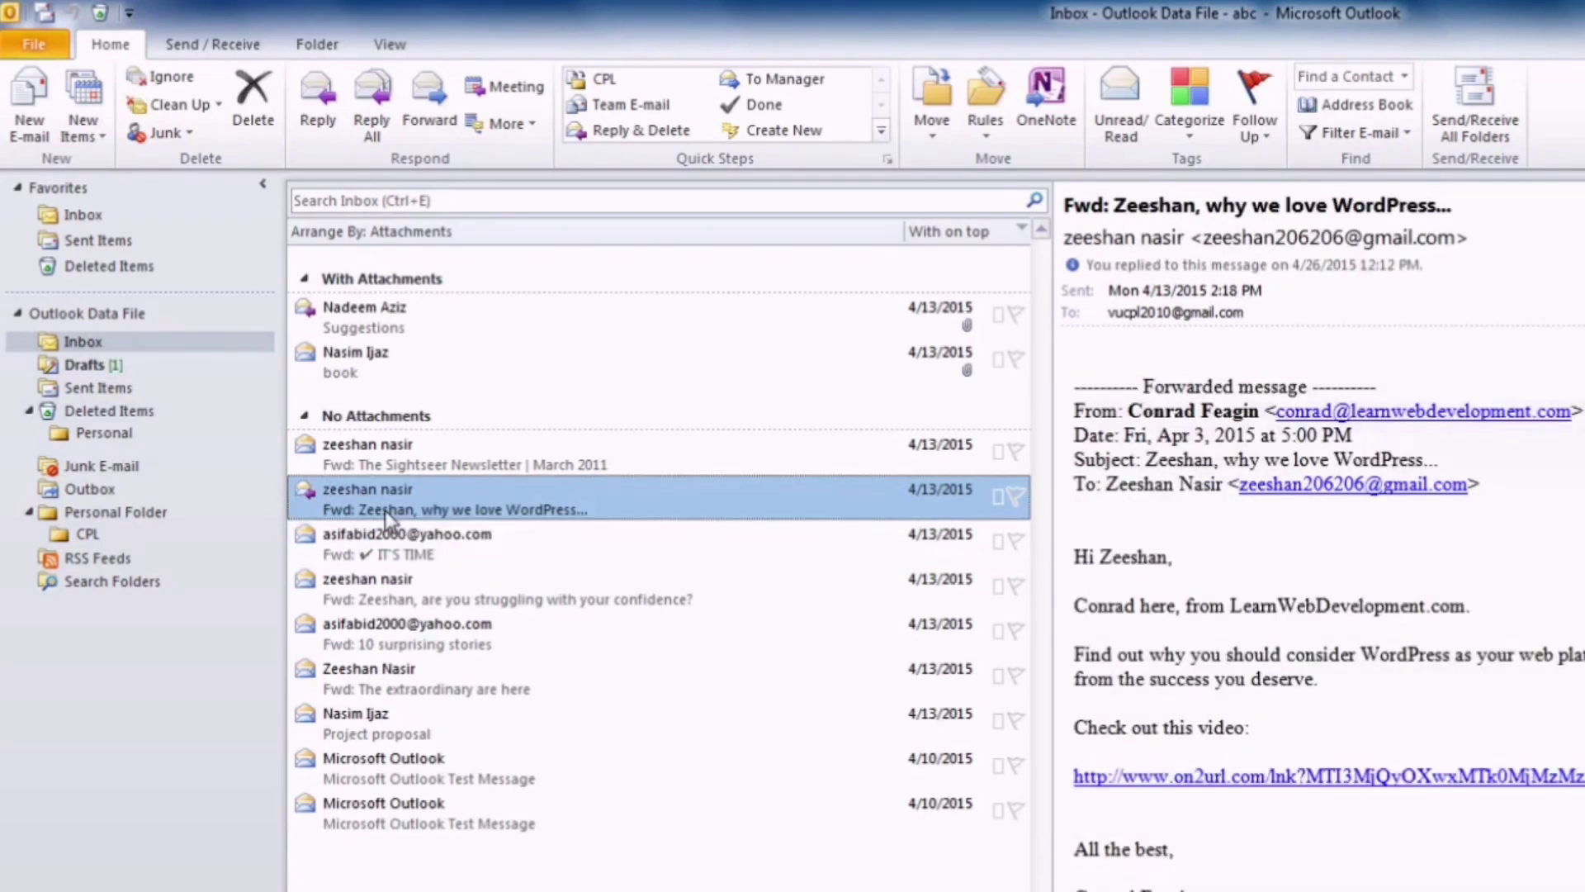